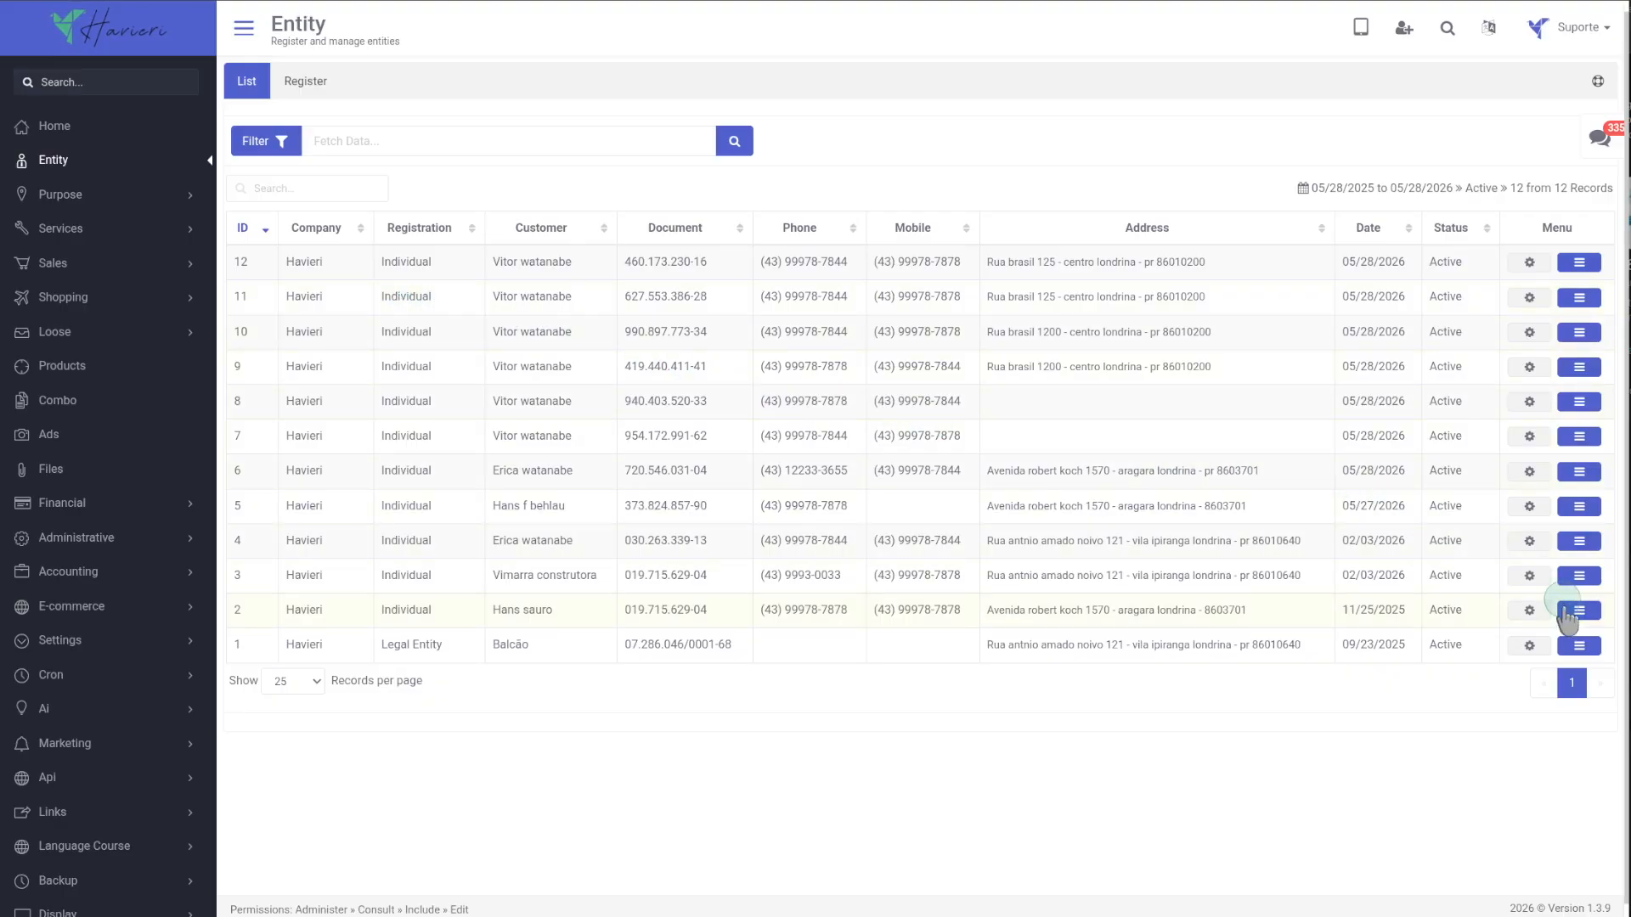
Open the Balcão entity's menu and expand the order history of product 005 under Manage.
{"action": "left_click", "coordinate": [1580, 648]}
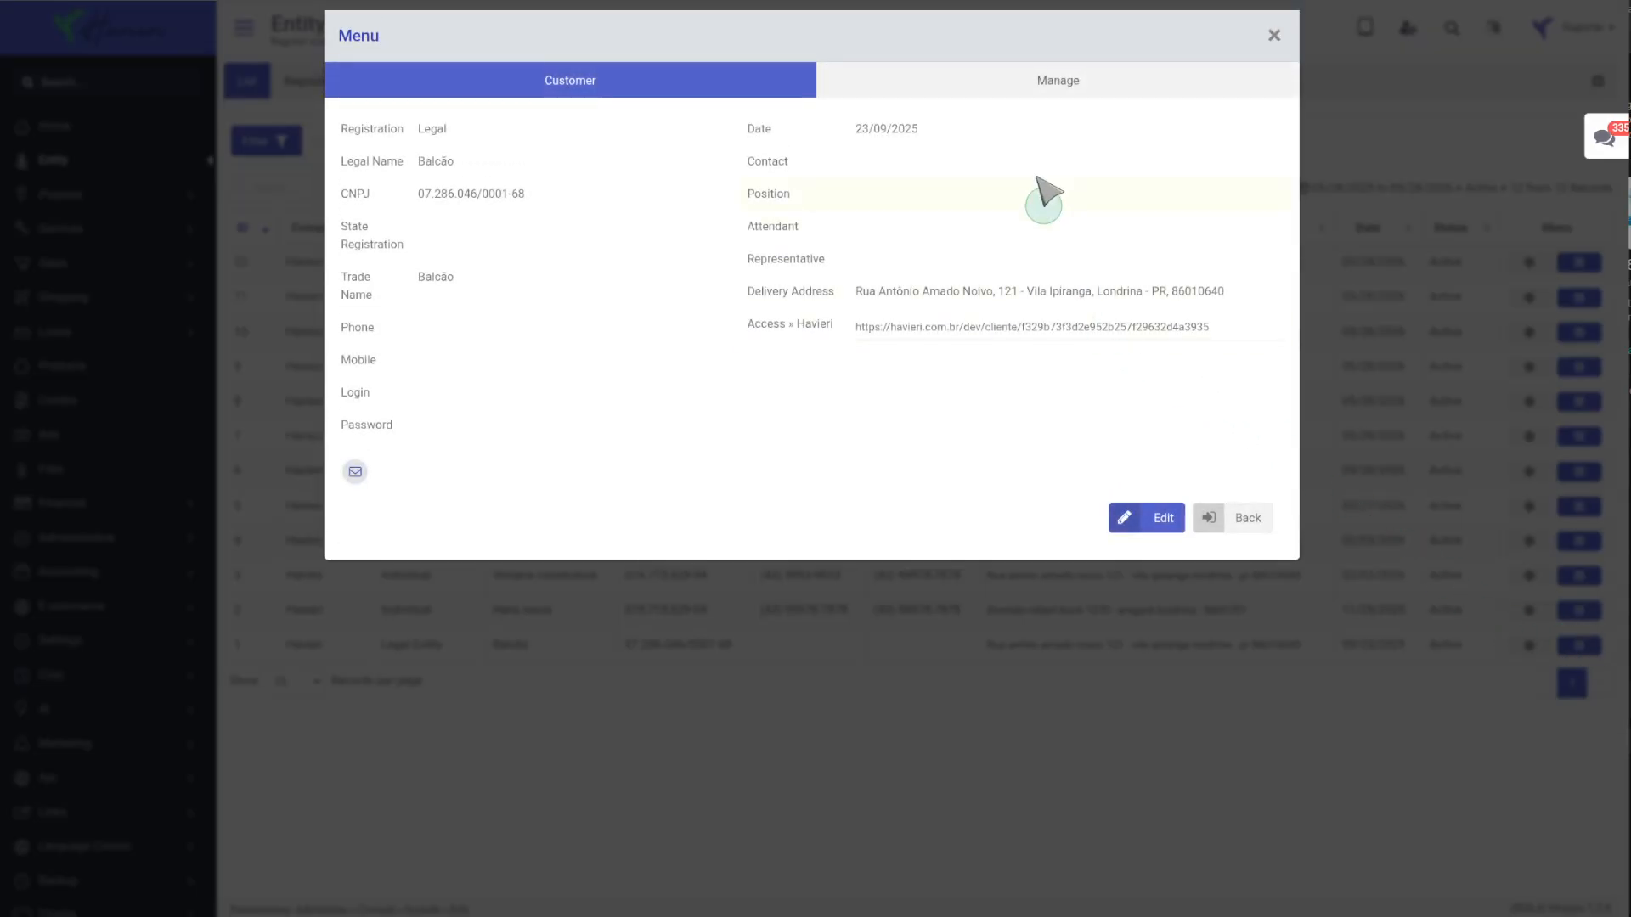
{"action": "left_click", "coordinate": [1016, 95]}
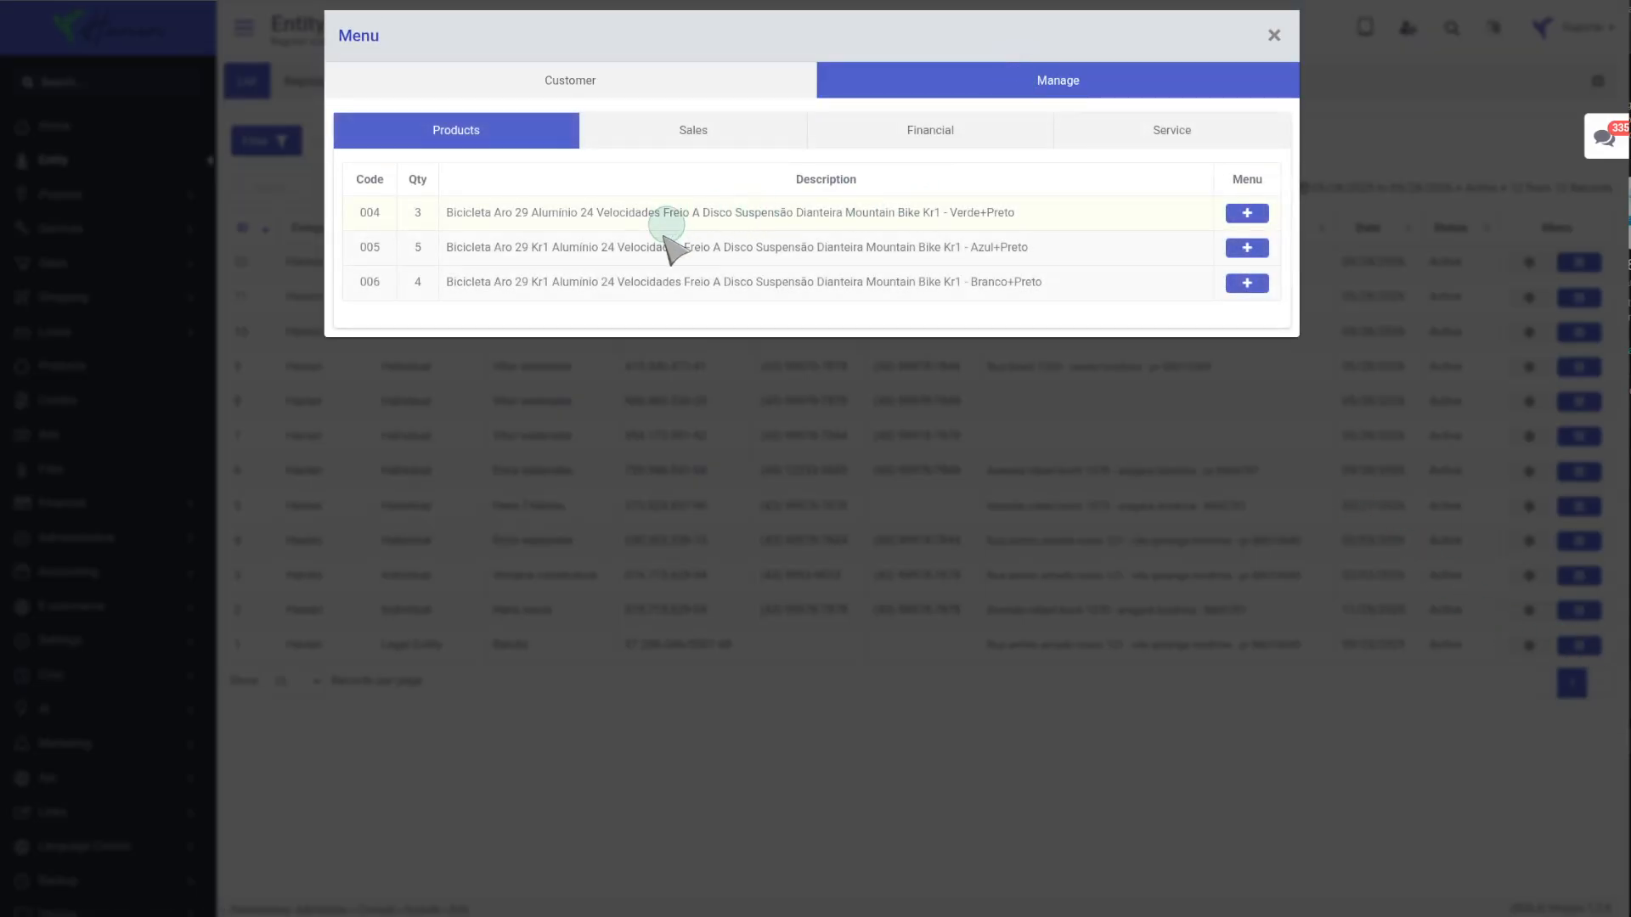
{"action": "left_click", "coordinate": [1247, 249]}
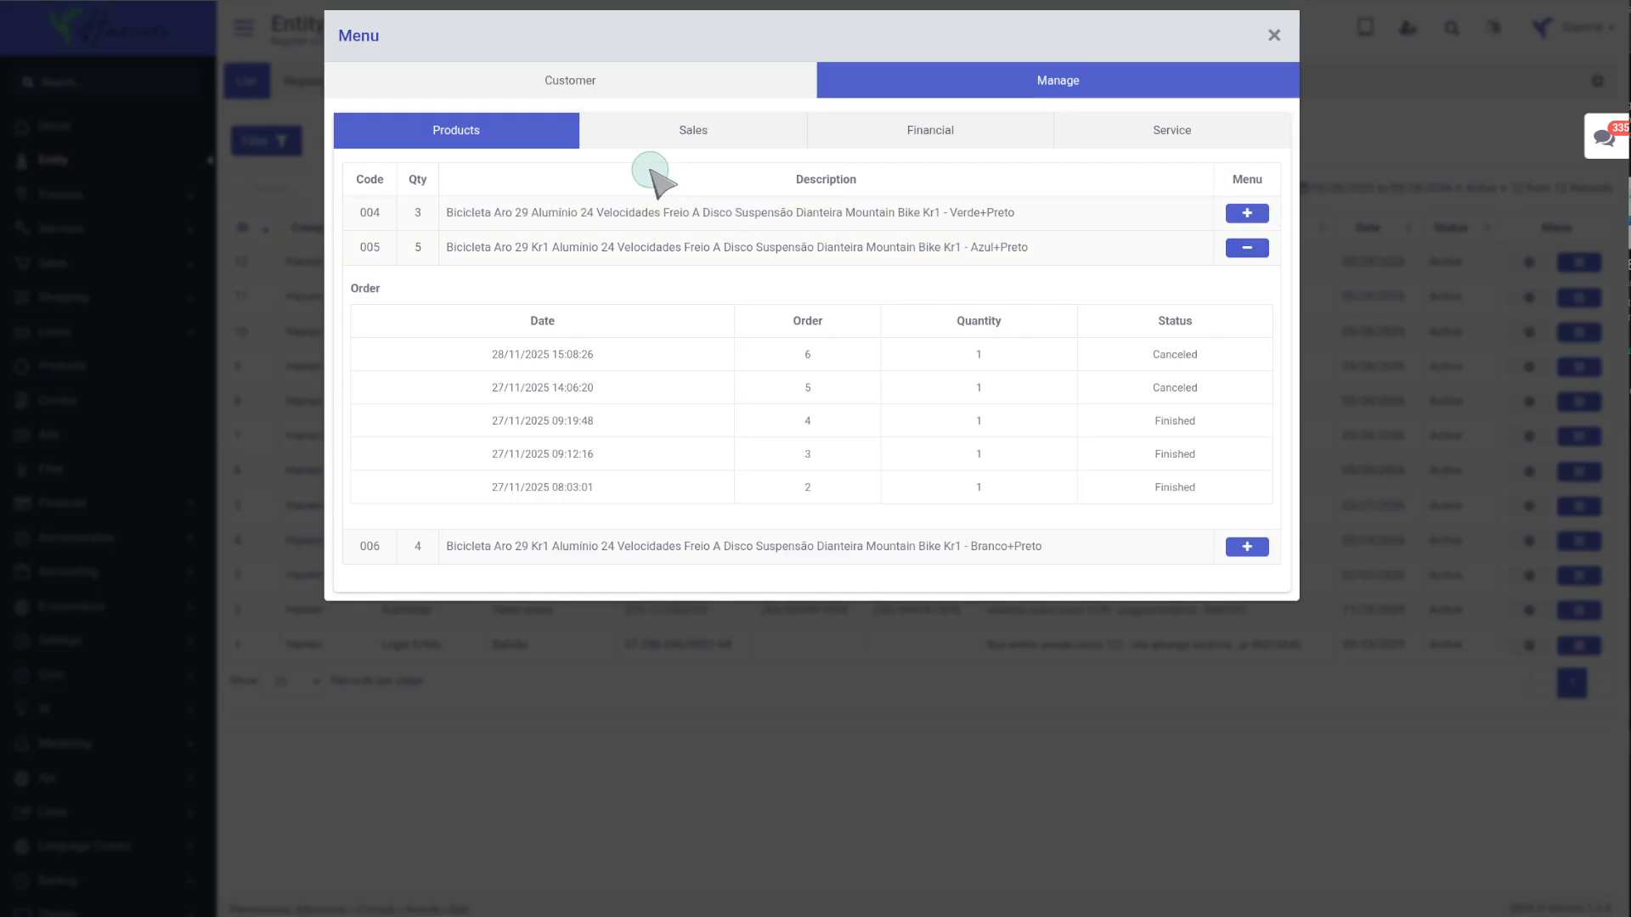
Review the entity's sales, financial title details and service history, and close the menu.
{"action": "left_click", "coordinate": [665, 146]}
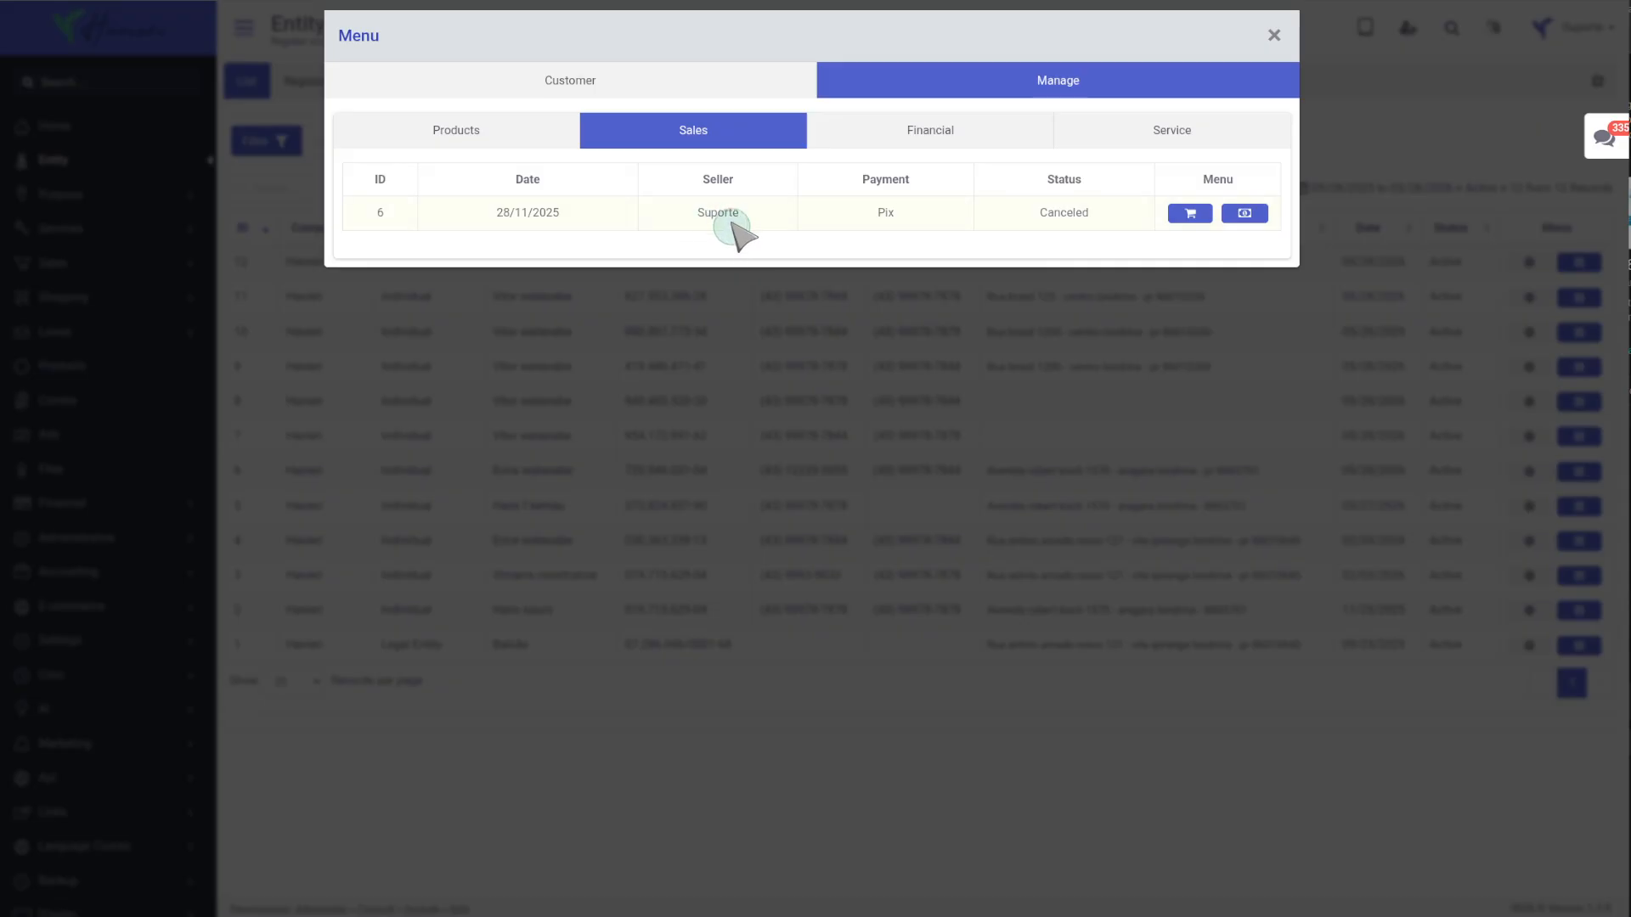
{"action": "left_click", "coordinate": [915, 134]}
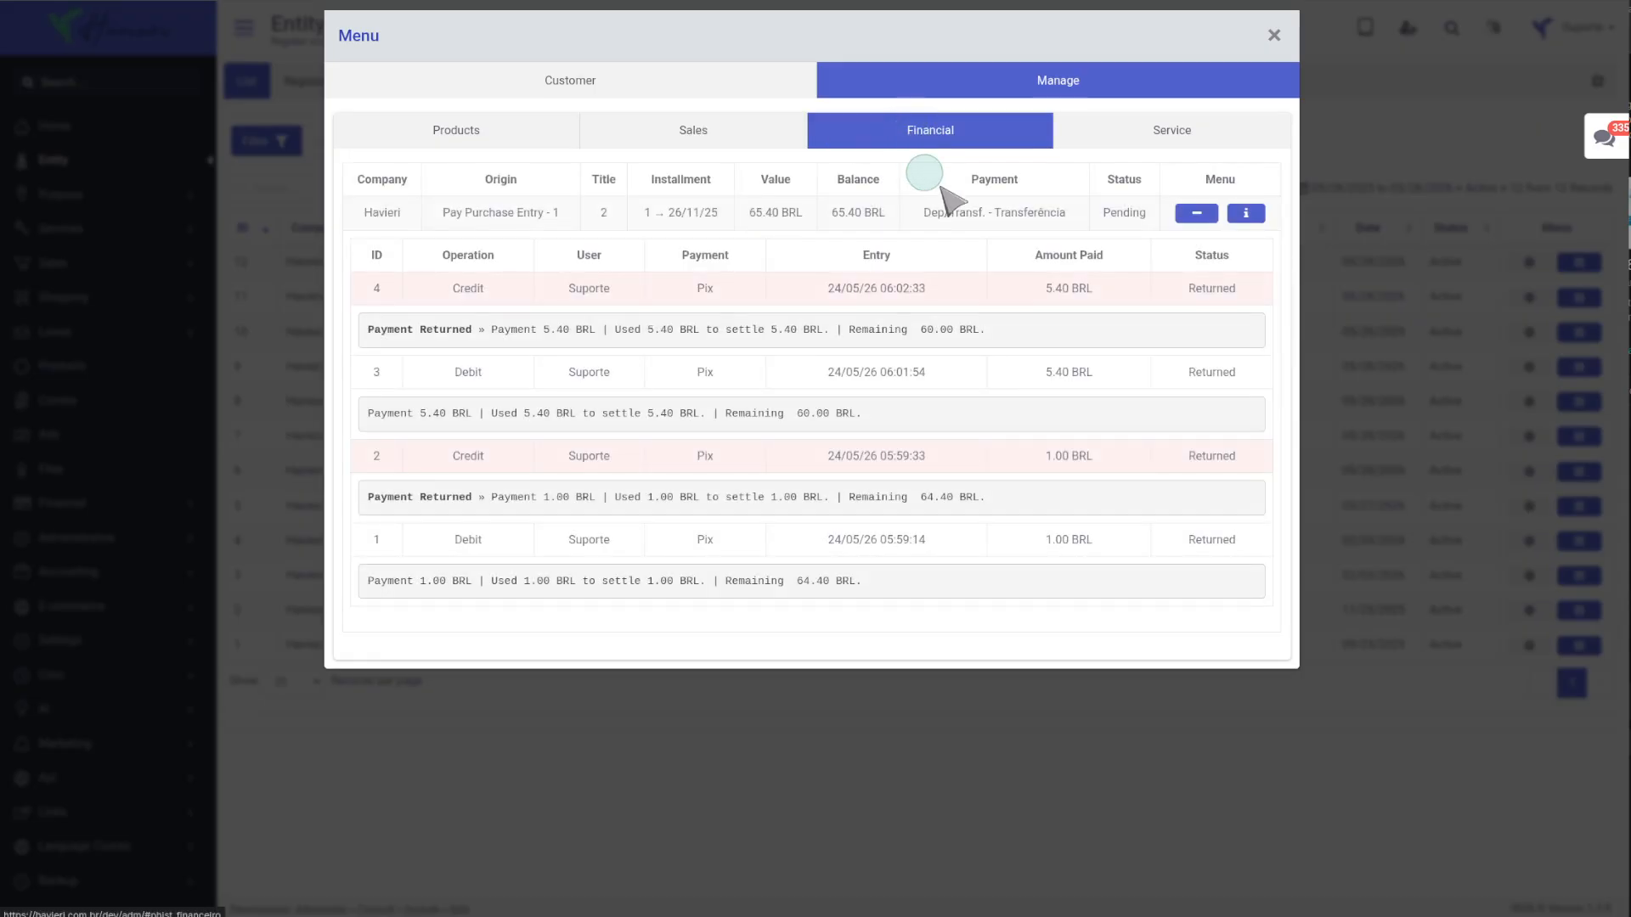
{"action": "left_click", "coordinate": [1245, 213]}
{"action": "scroll", "coordinate": [1176, 541], "scroll_direction": "down", "scroll_amount": 3}
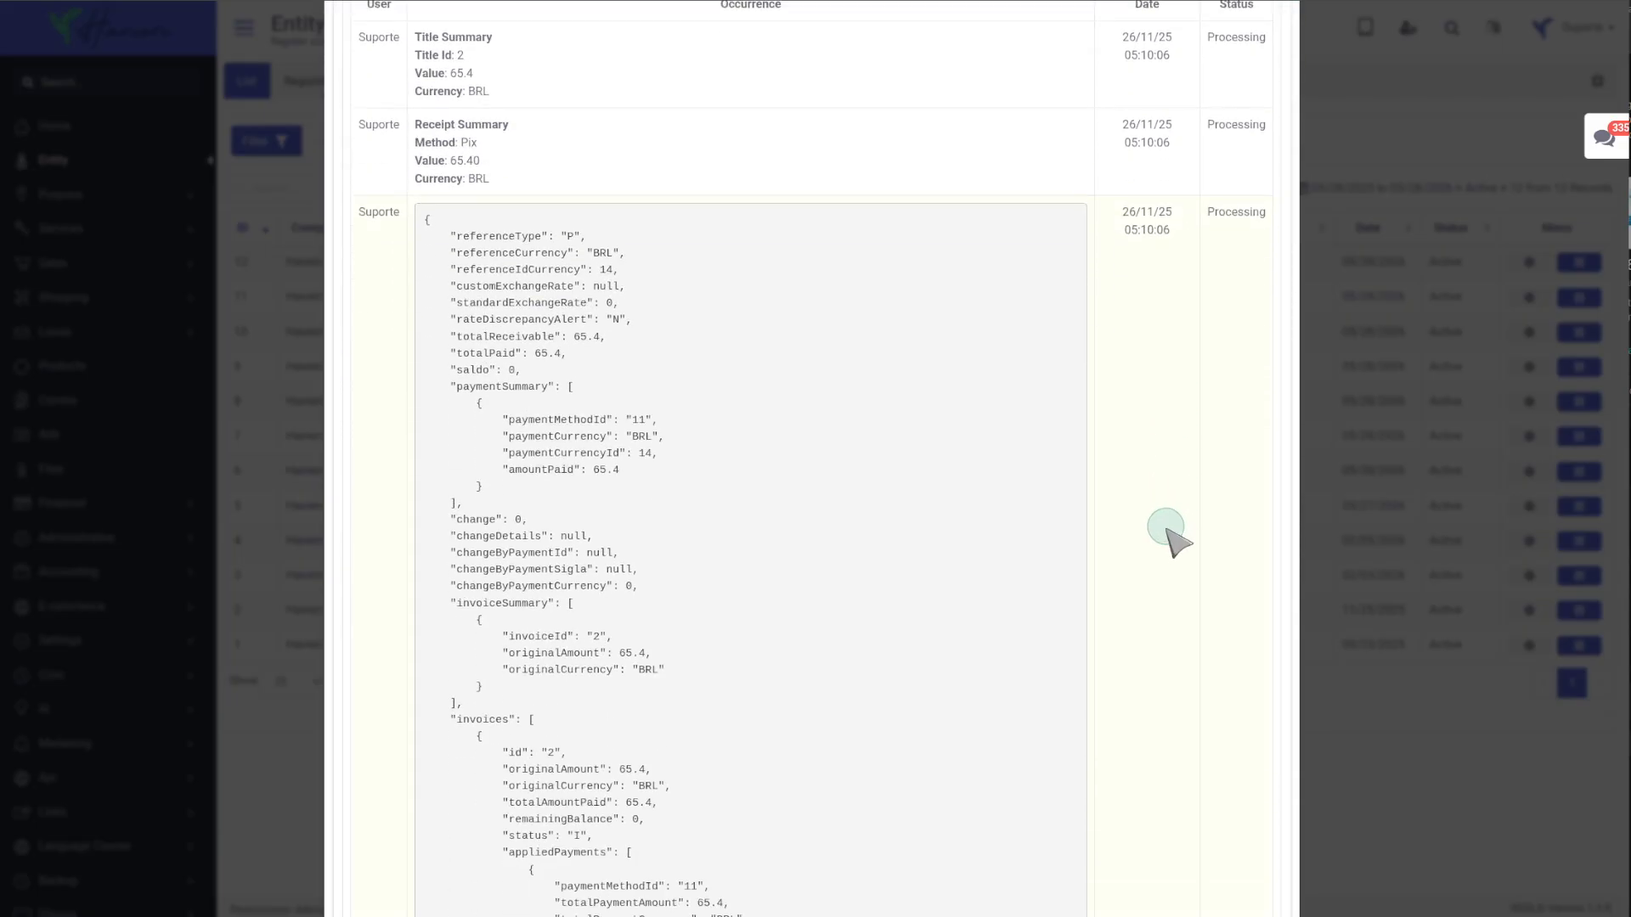
{"action": "scroll", "coordinate": [1177, 541], "scroll_direction": "up", "scroll_amount": 5}
{"action": "left_click", "coordinate": [1189, 139]}
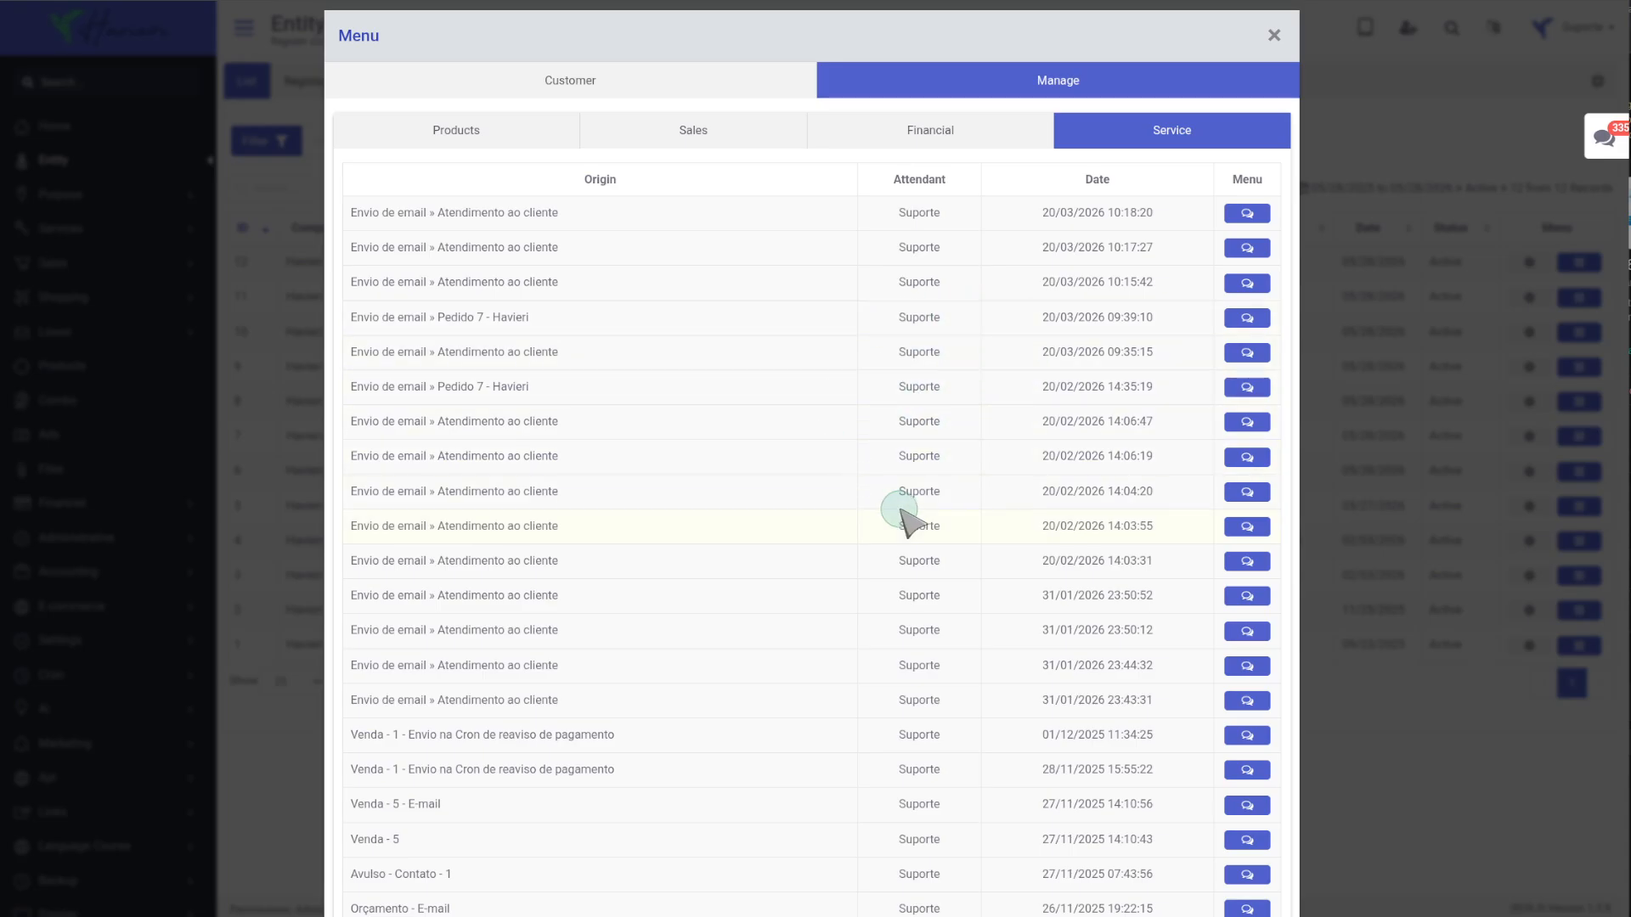
{"action": "left_click", "coordinate": [1344, 85]}
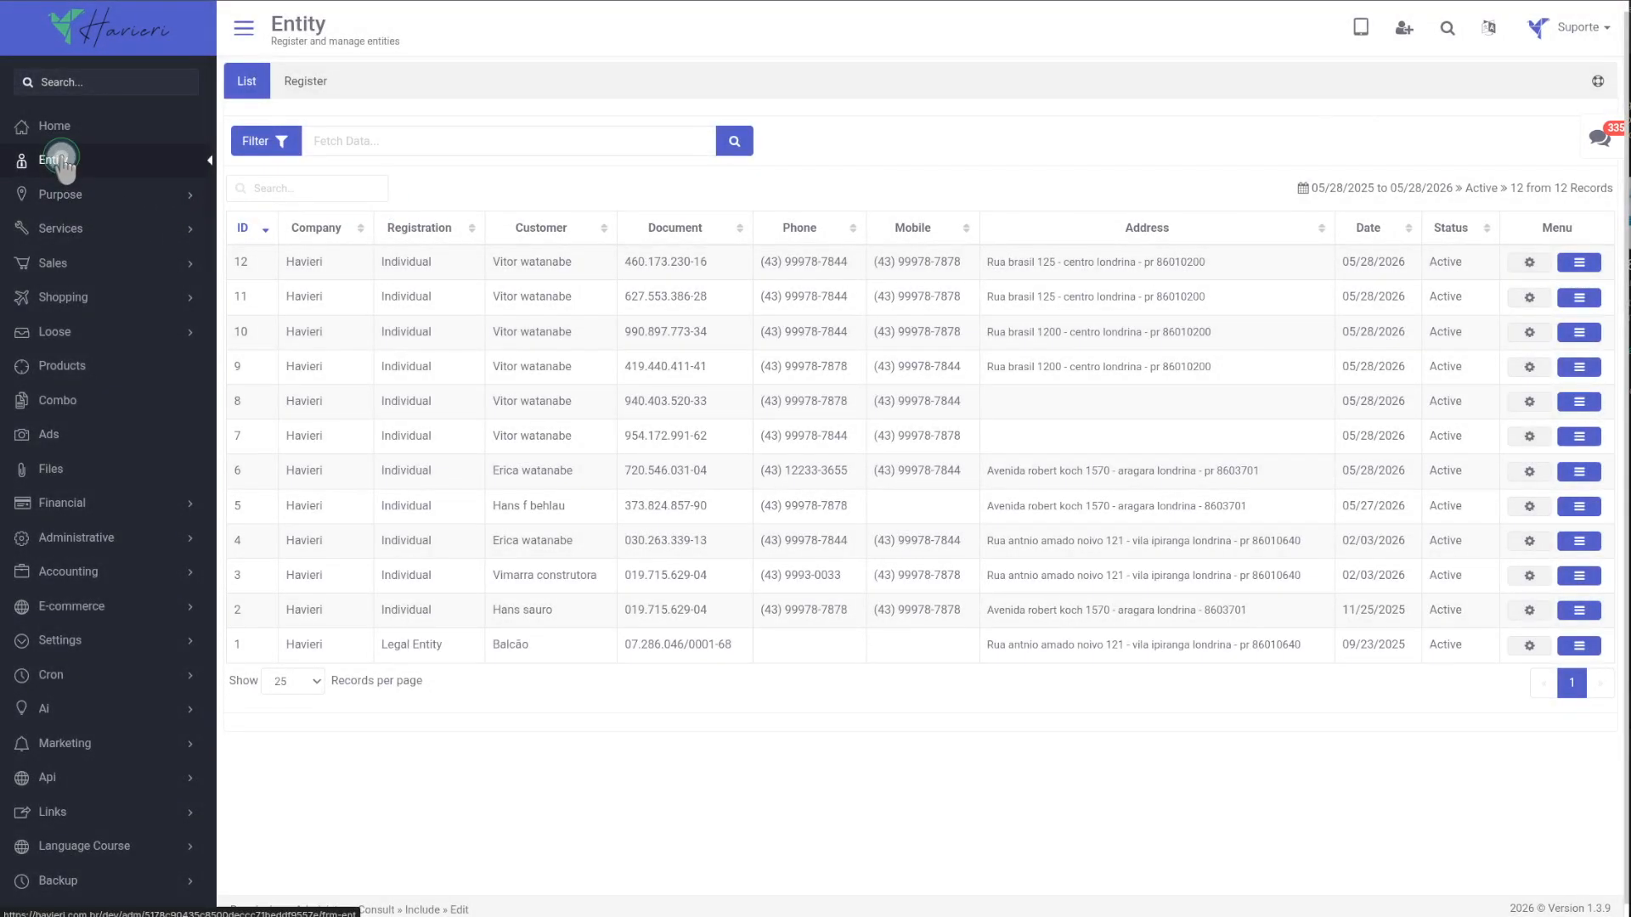
{"action": "left_click", "coordinate": [291, 75]}
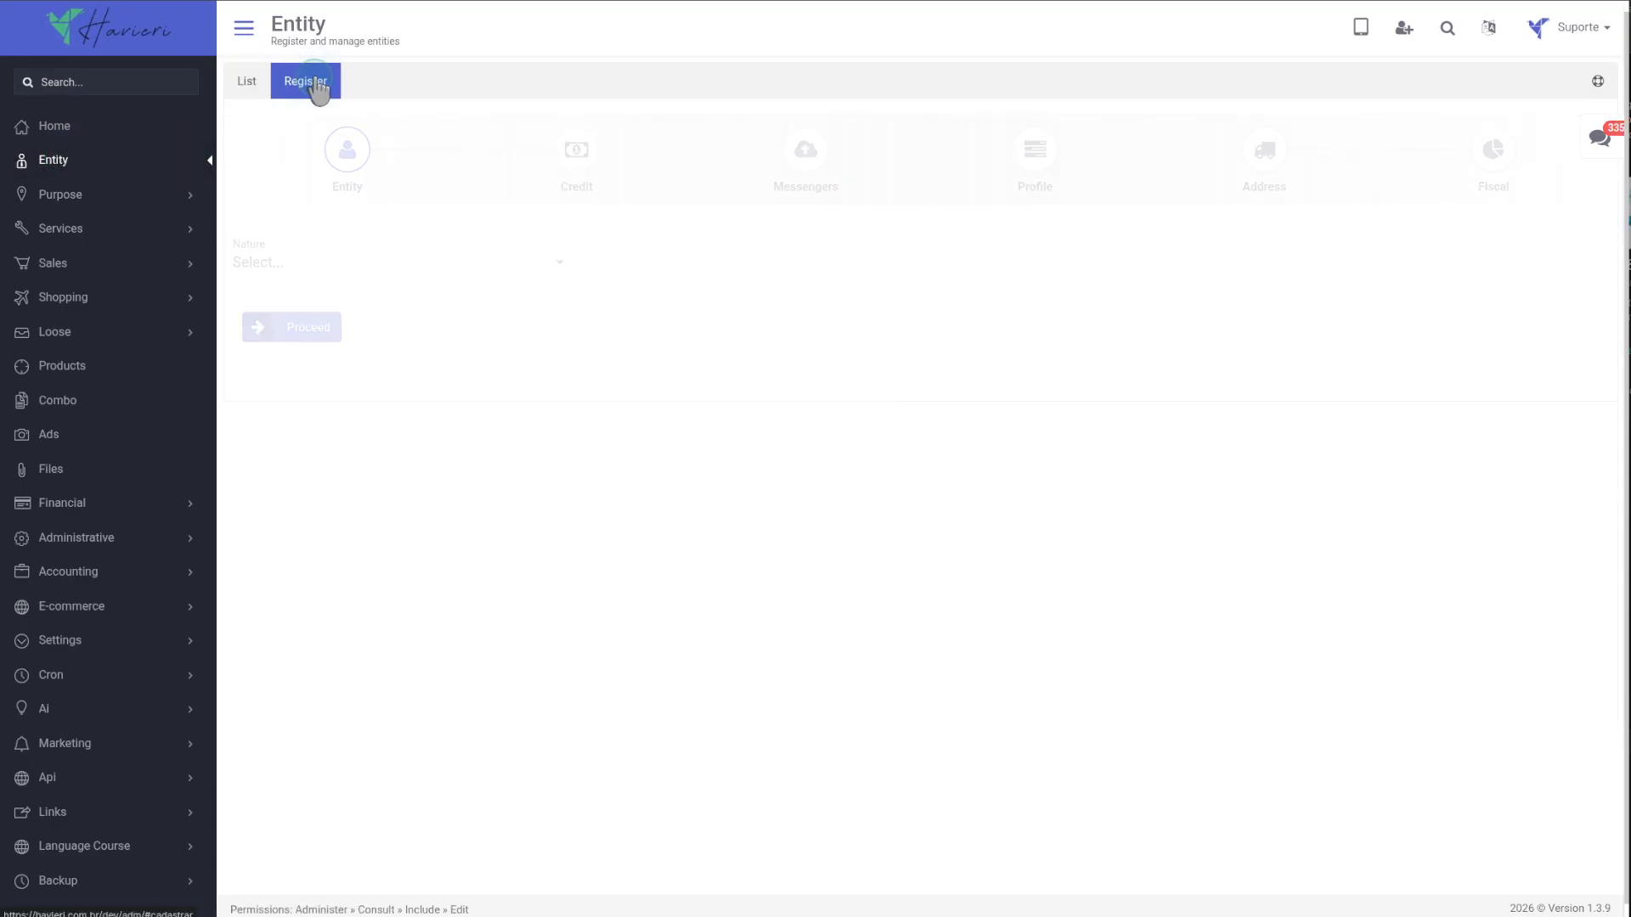
{"action": "left_click", "coordinate": [252, 83]}
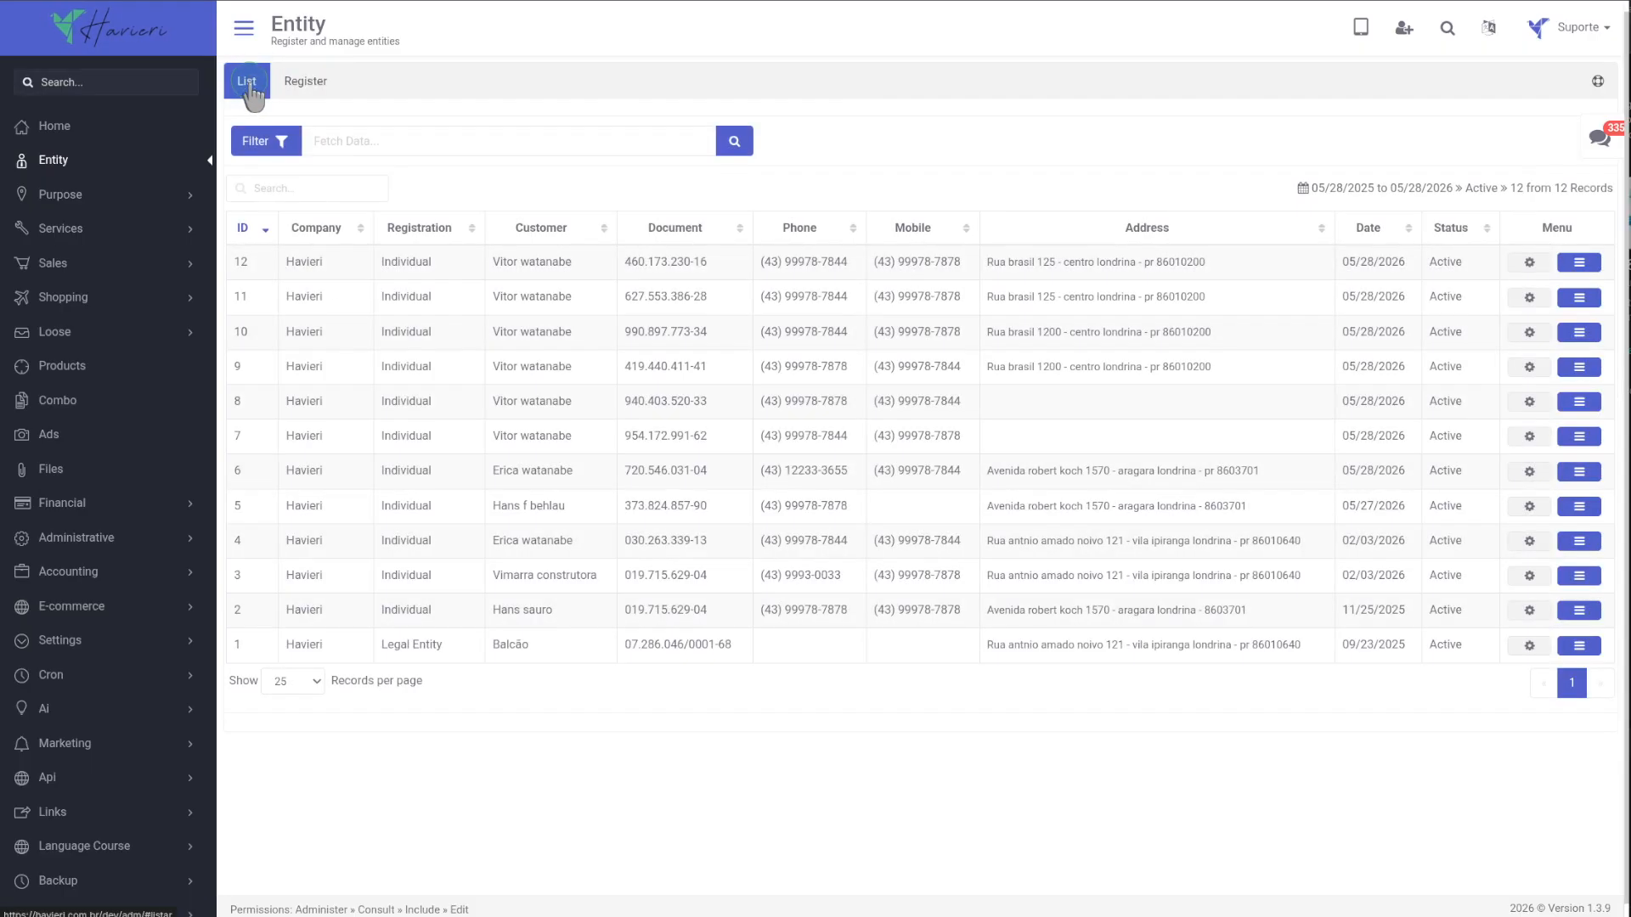
{"action": "left_click", "coordinate": [249, 229]}
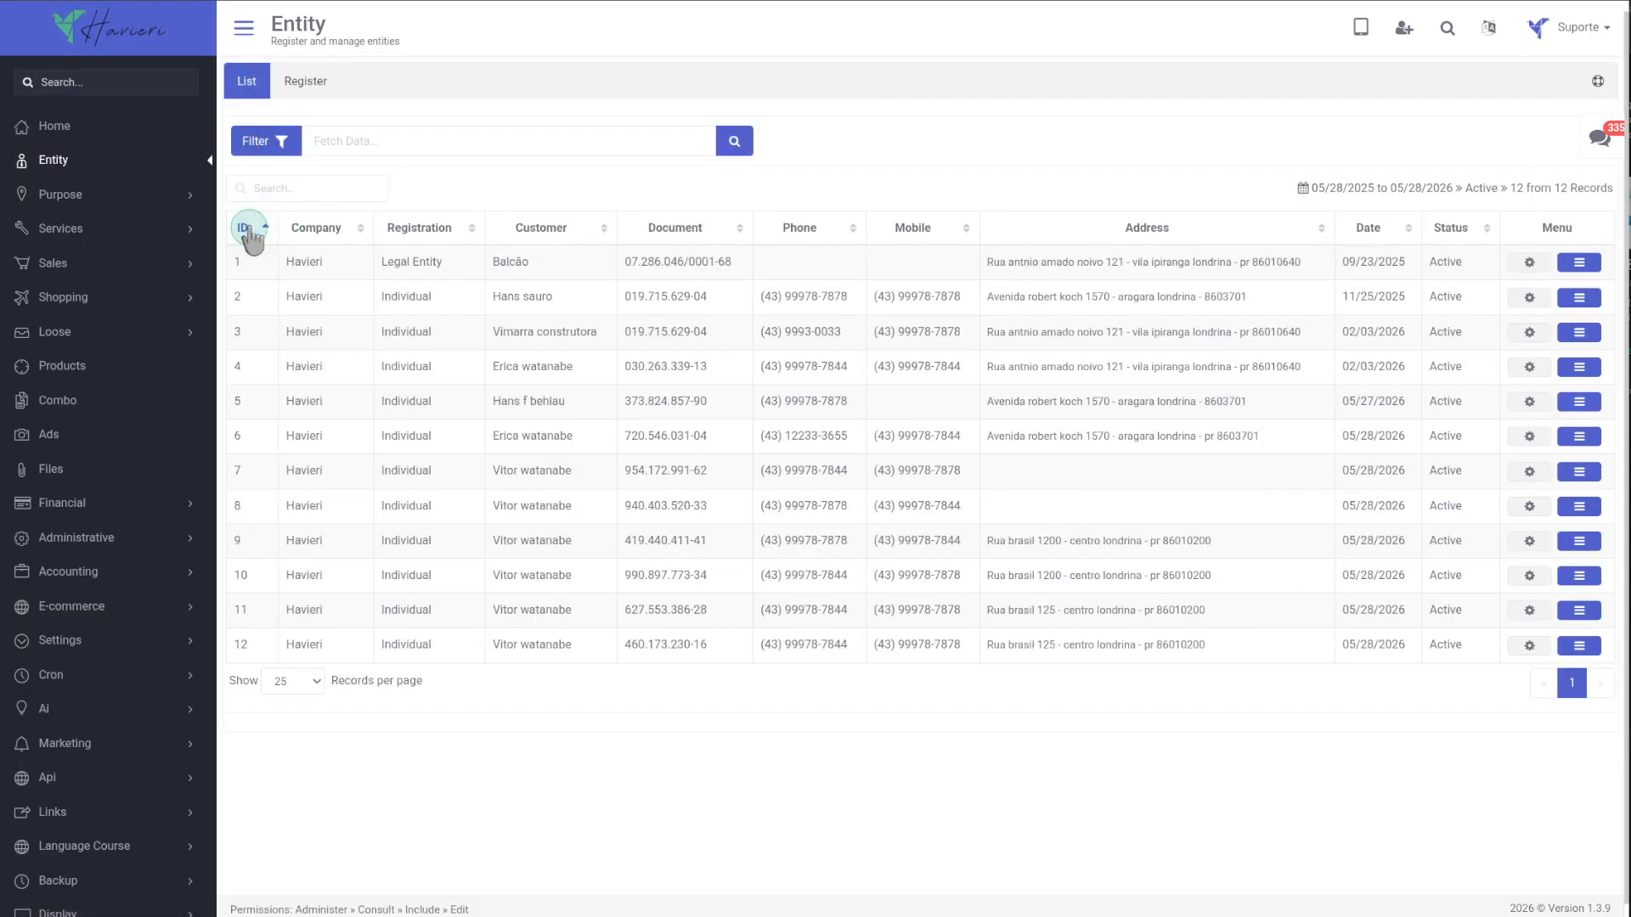
{"action": "left_click", "coordinate": [248, 230]}
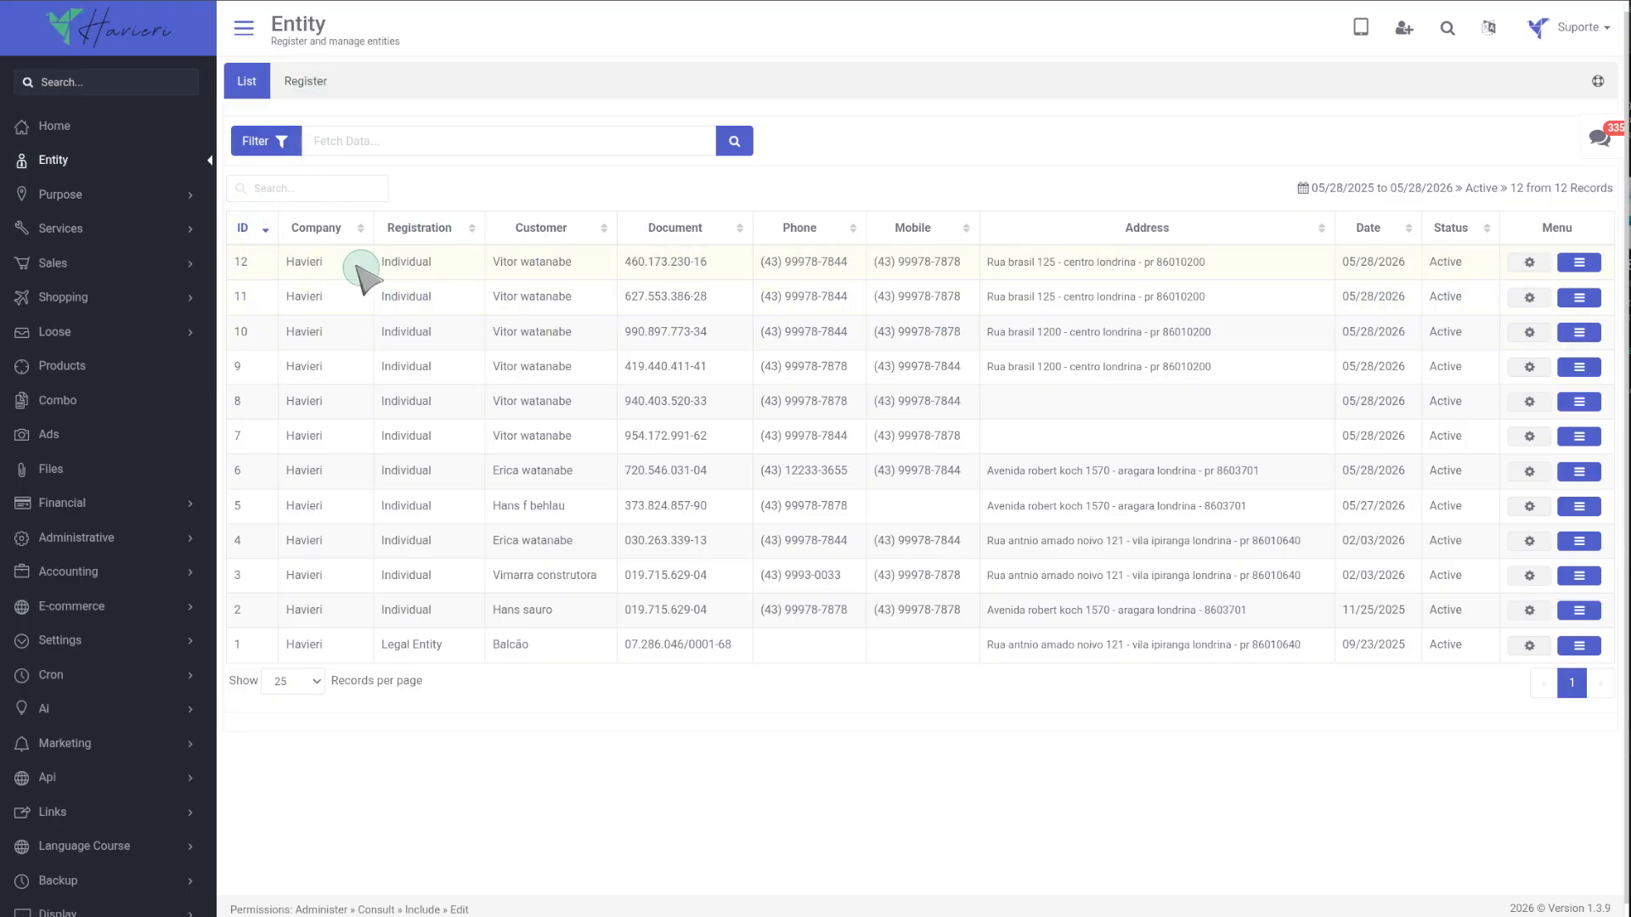
{"action": "left_click", "coordinate": [319, 227]}
Start registering a new entity with the nature set to Individual.
{"action": "left_click", "coordinate": [312, 83]}
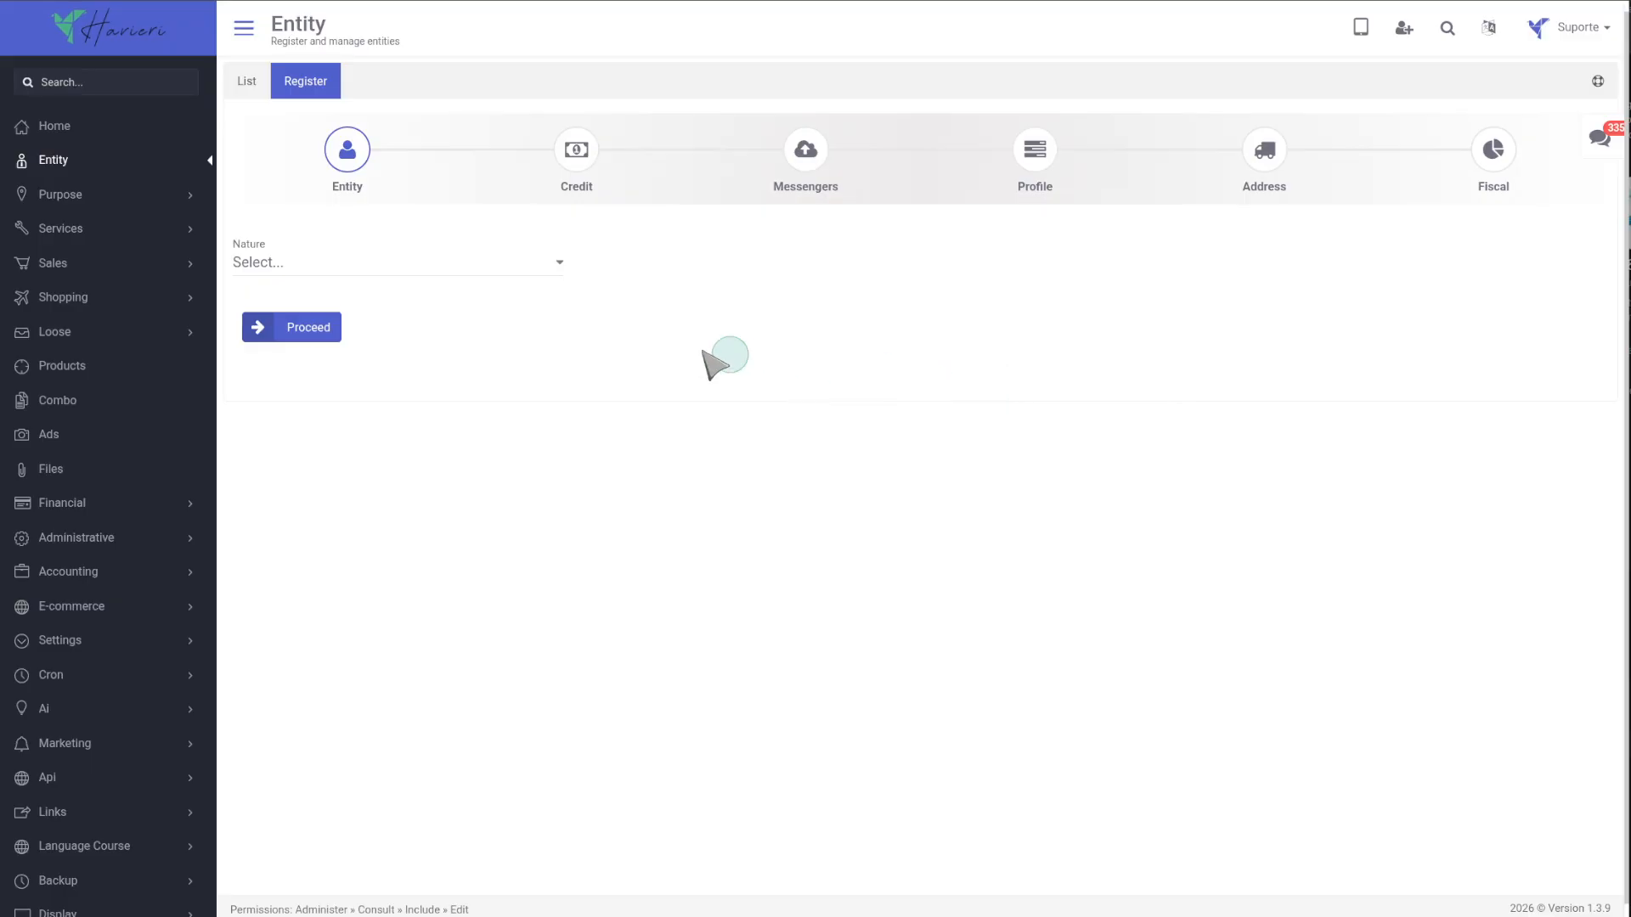
{"action": "left_click", "coordinate": [301, 267]}
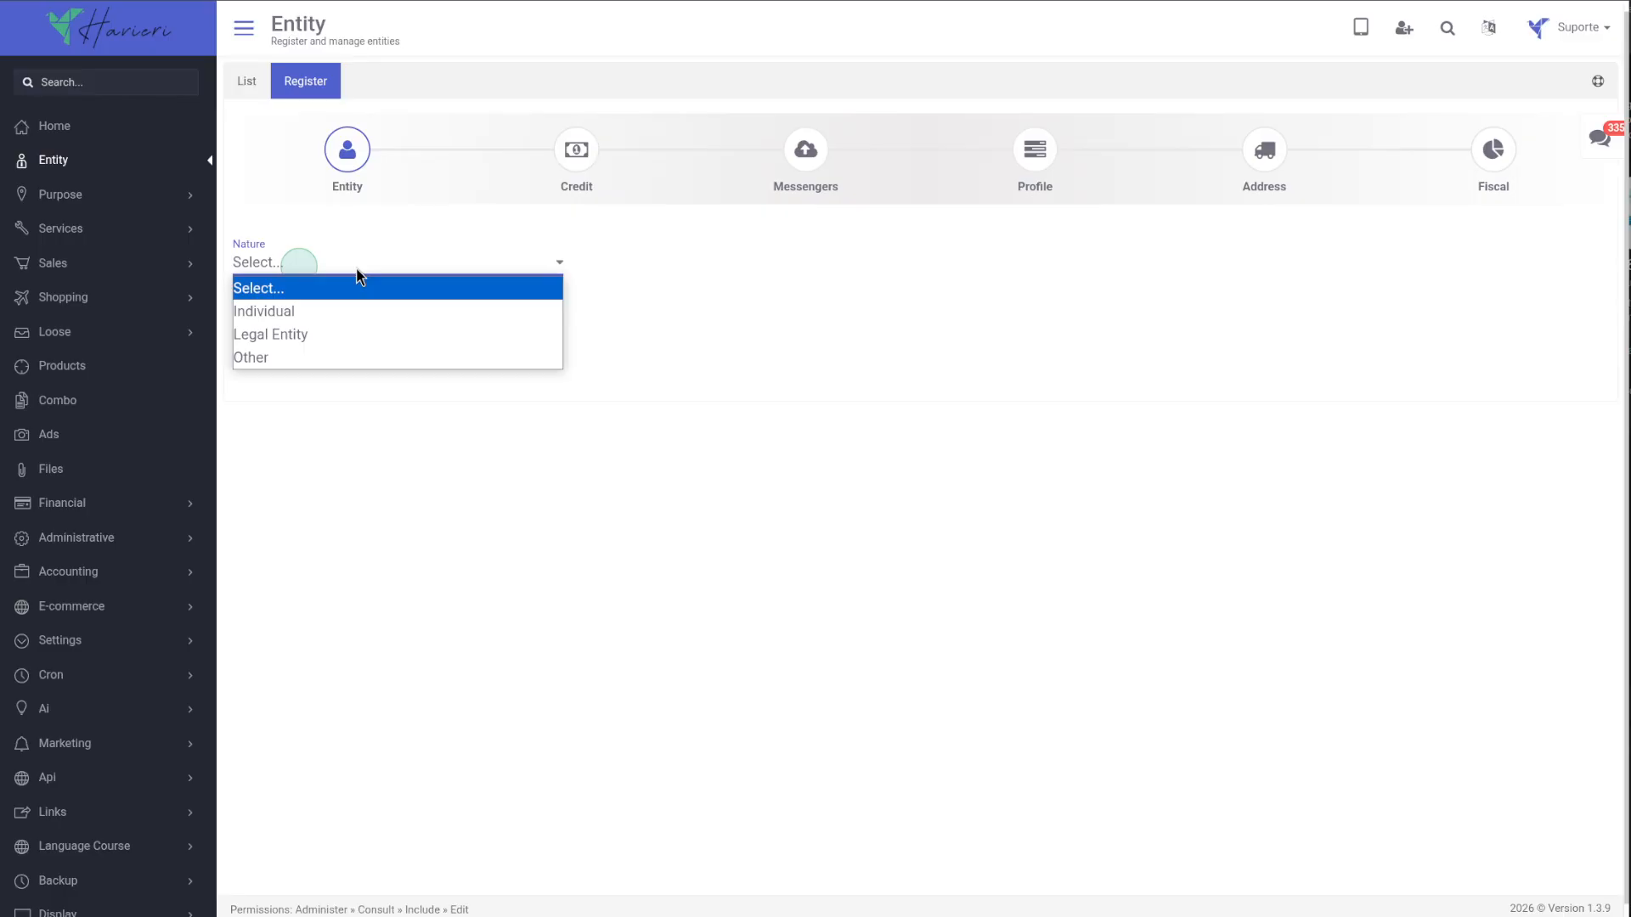
{"action": "left_click", "coordinate": [350, 320]}
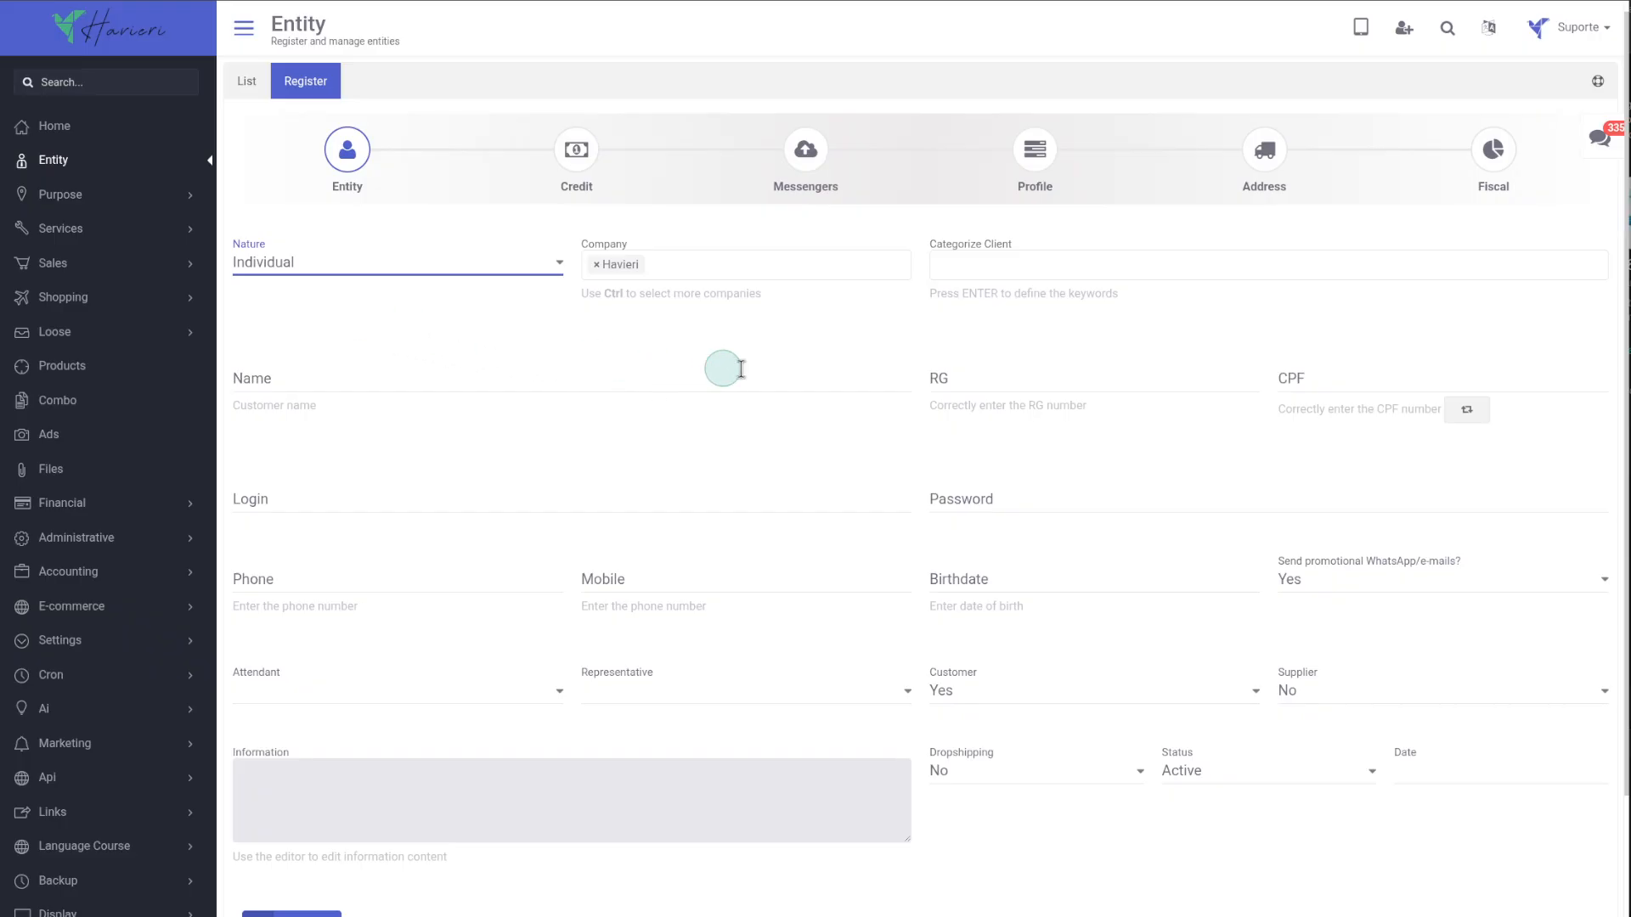
Switch the nature through Legal Entity and Other to compare their fields, returning to Individual.
{"action": "scroll", "coordinate": [880, 487], "scroll_direction": "down", "scroll_amount": 1}
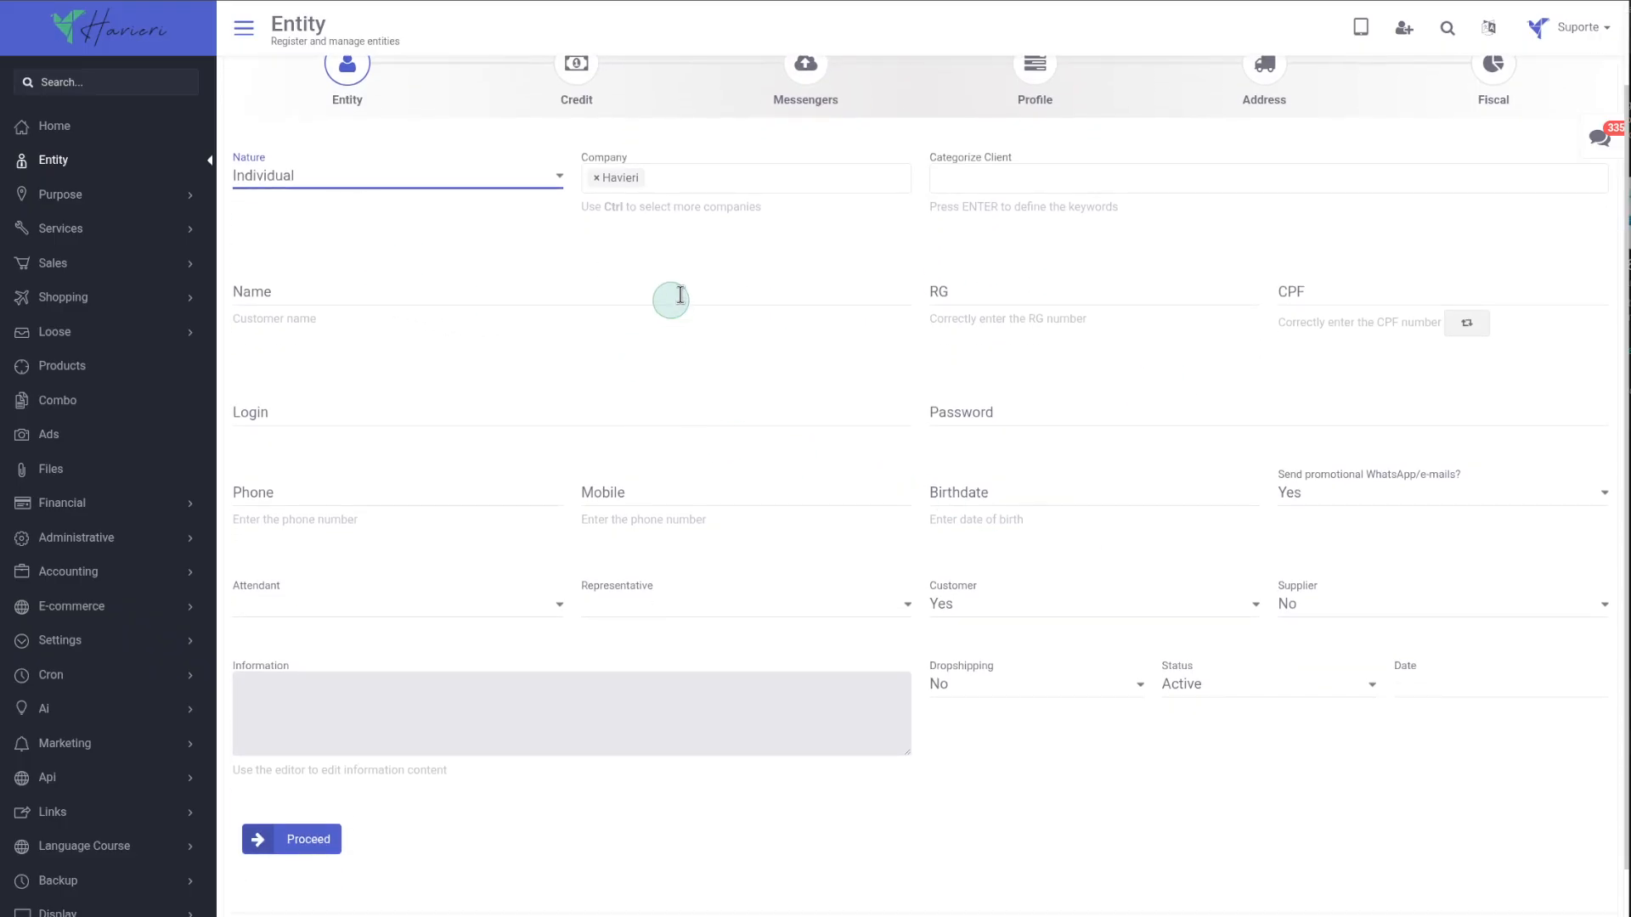
{"action": "left_click", "coordinate": [304, 184]}
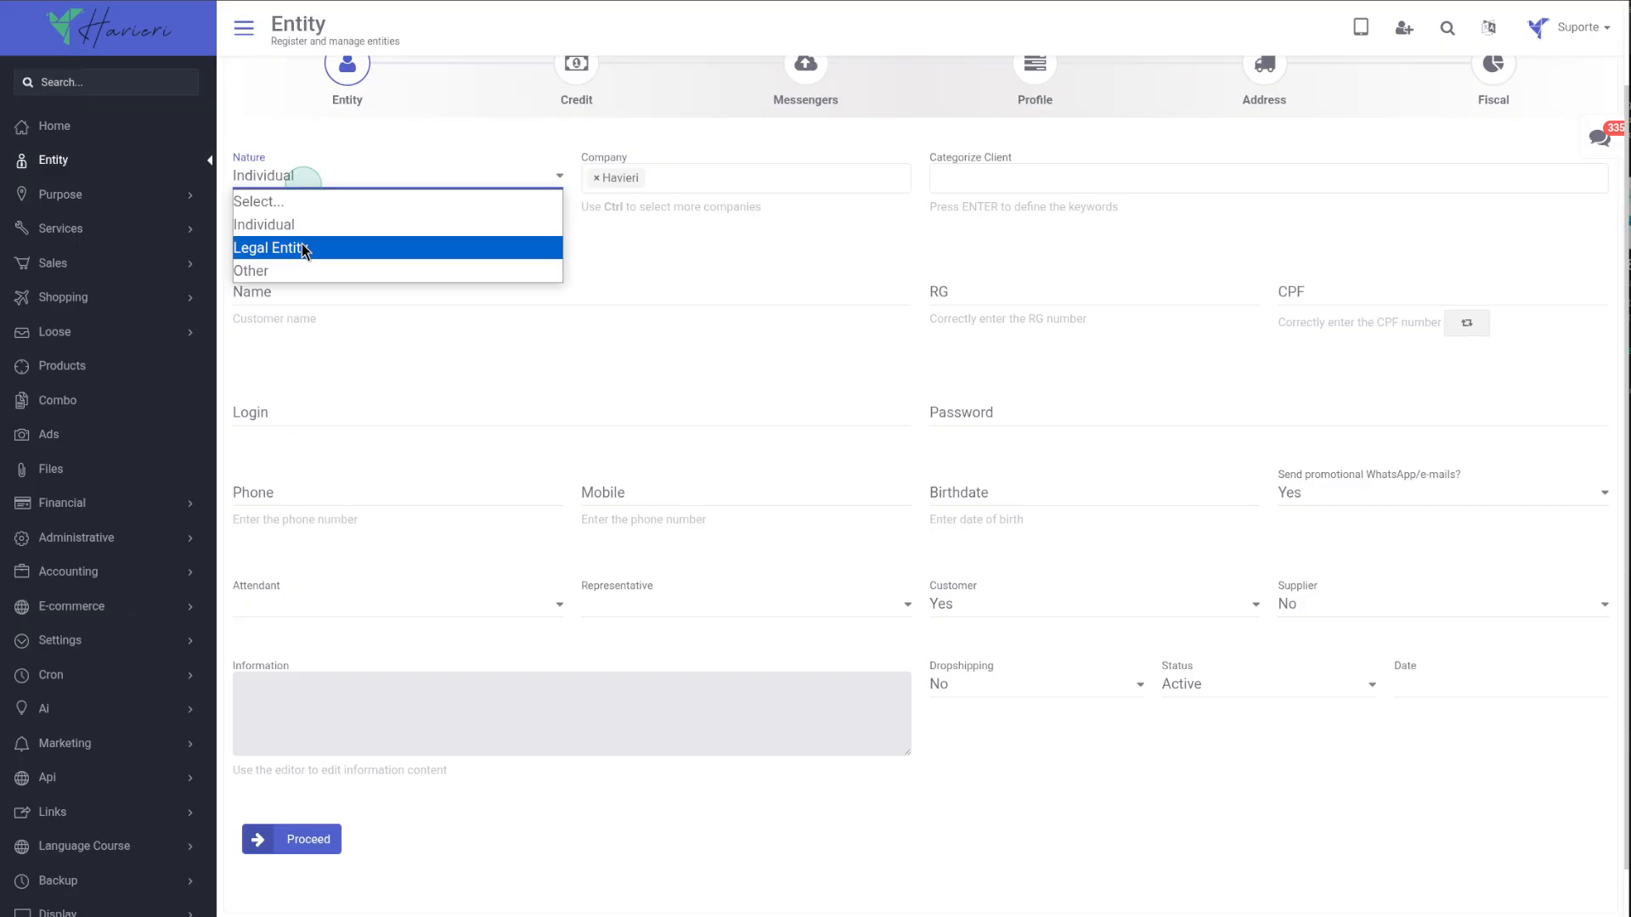
{"action": "left_click", "coordinate": [306, 244]}
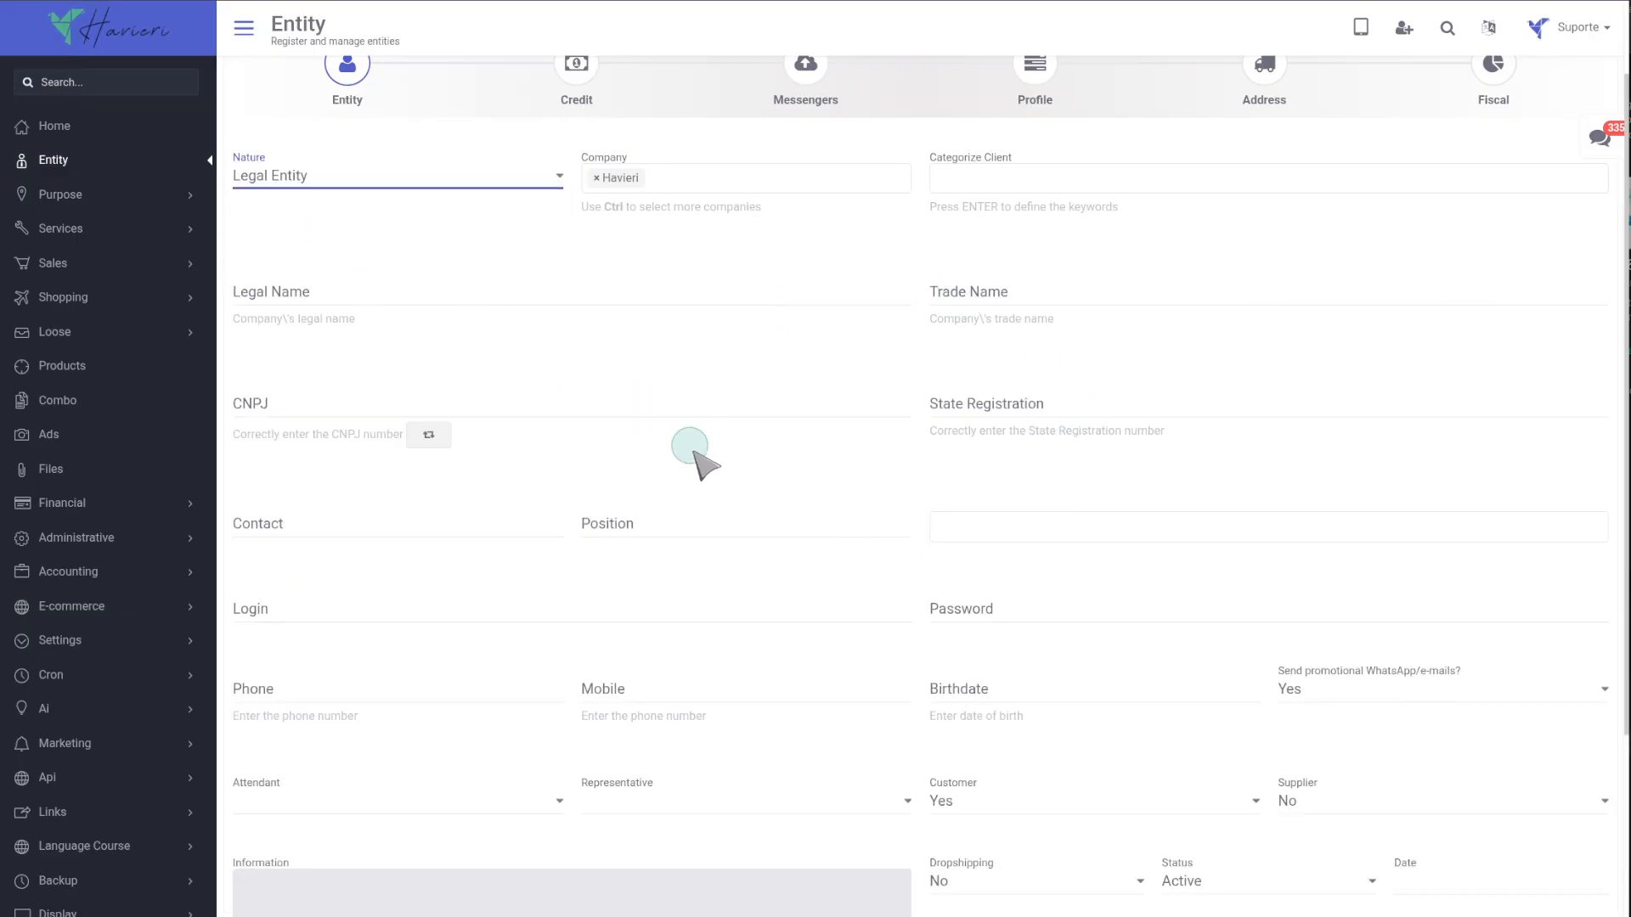
{"action": "left_click", "coordinate": [327, 183]}
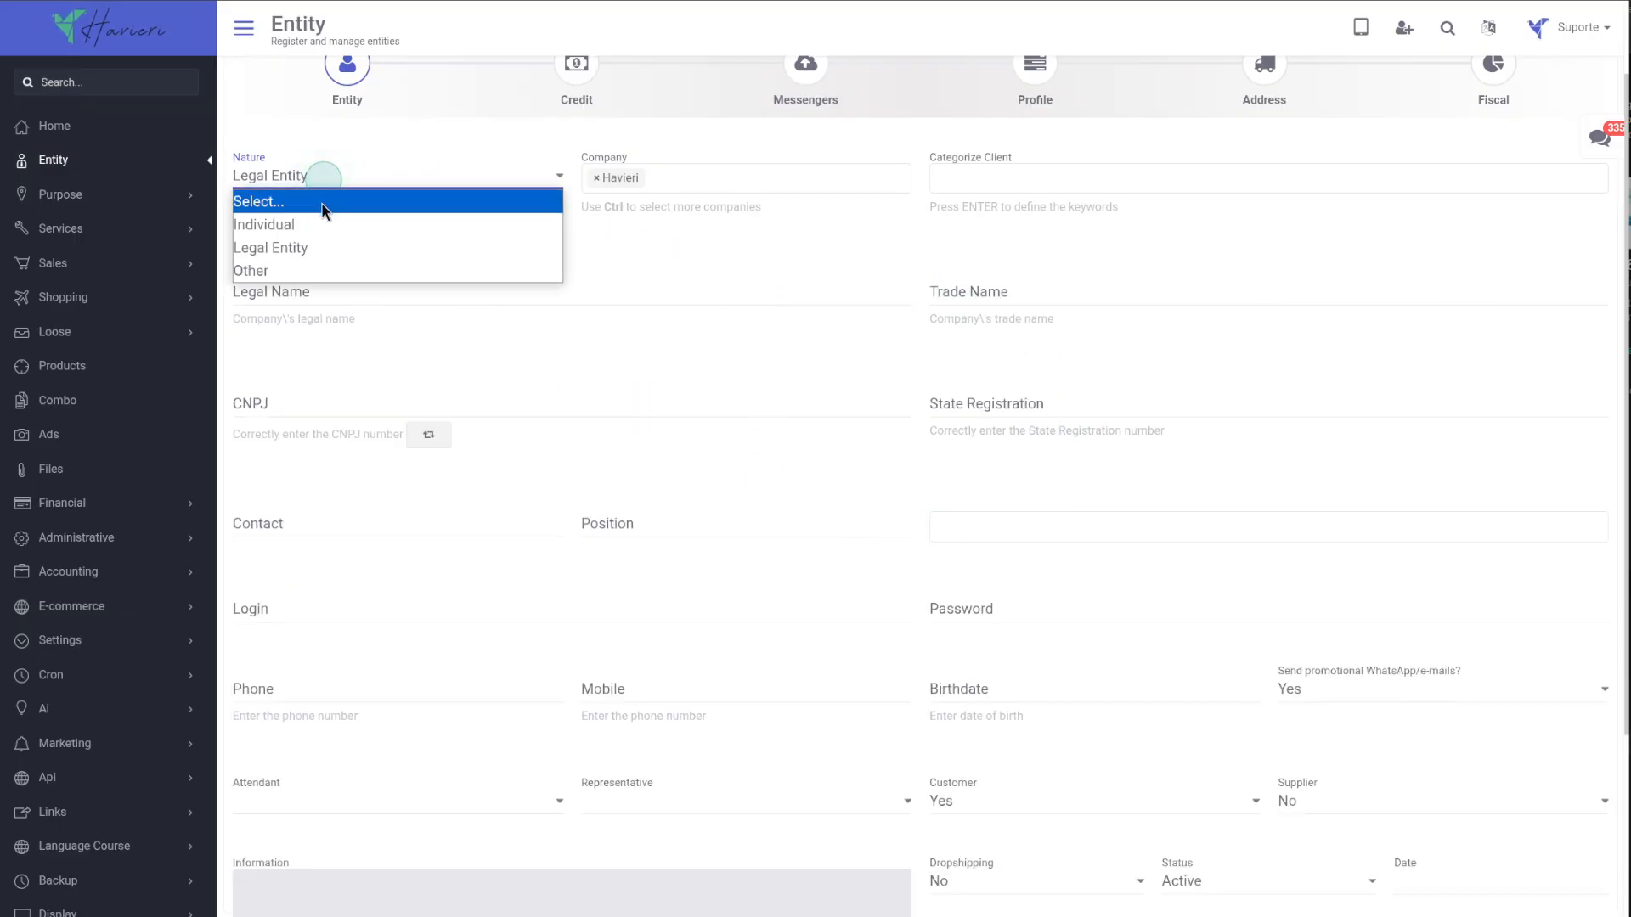
{"action": "left_click", "coordinate": [308, 271]}
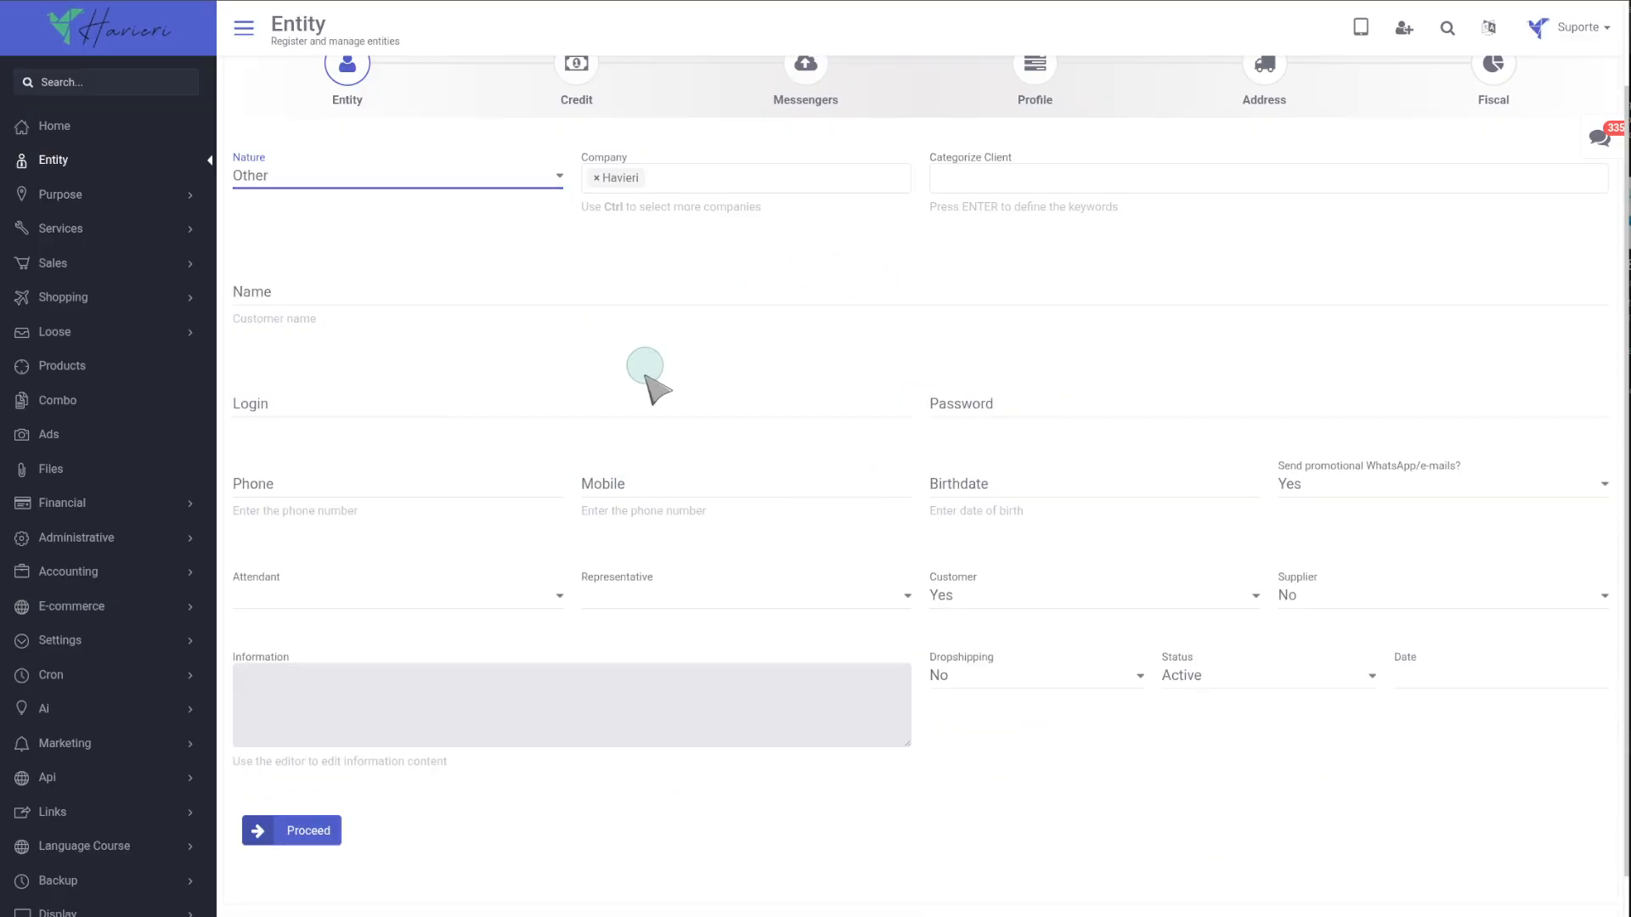
{"action": "left_click", "coordinate": [306, 182]}
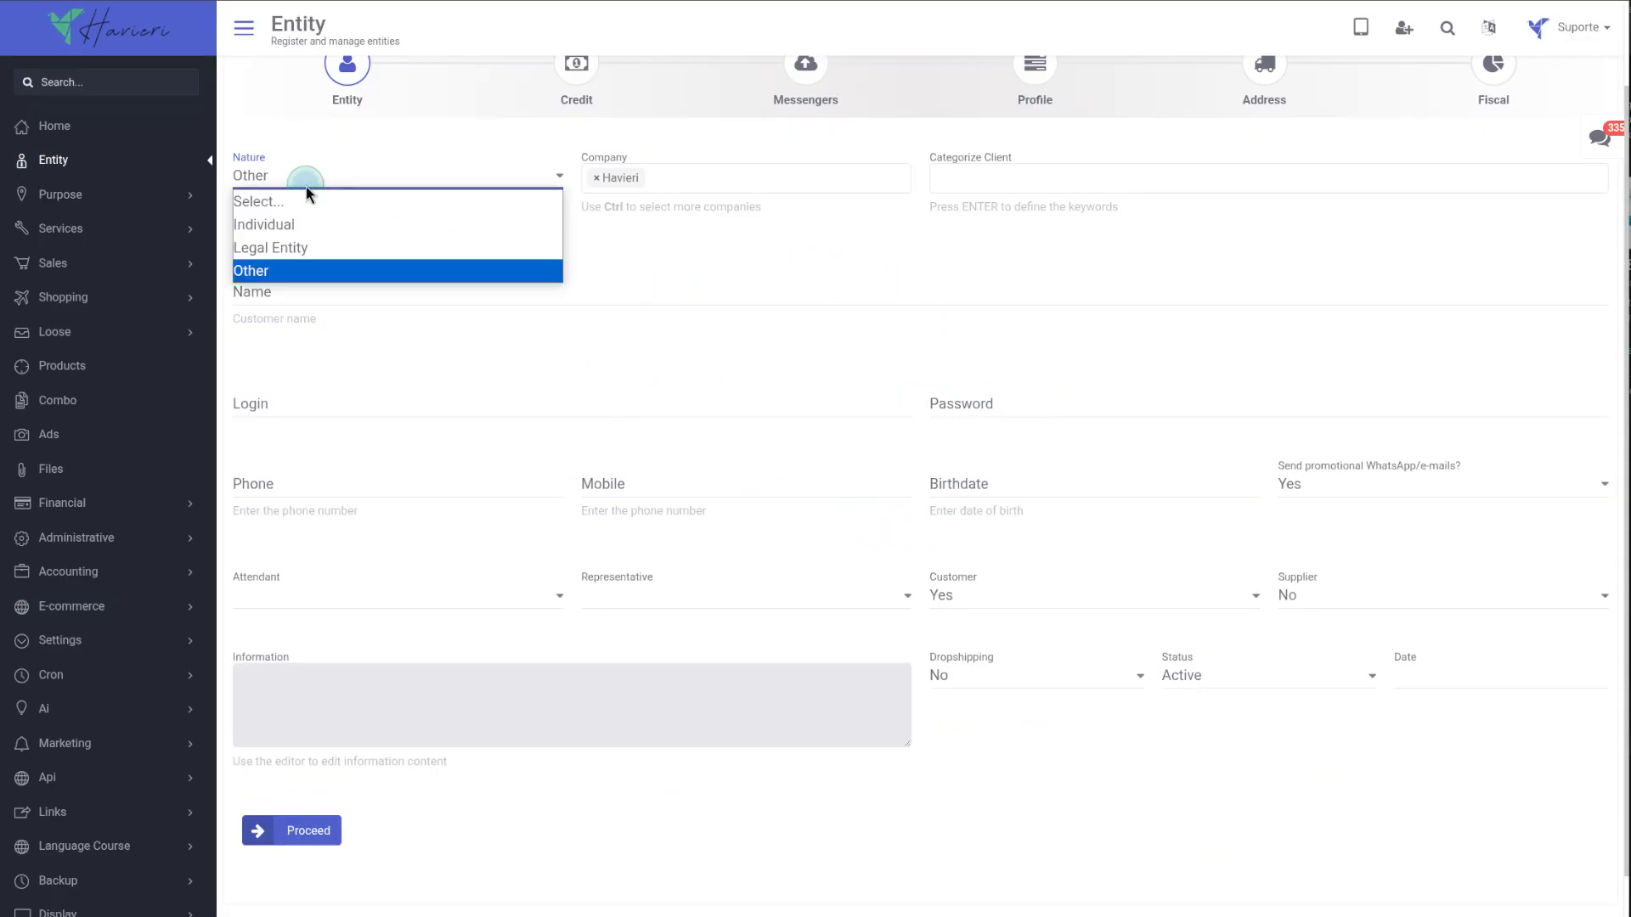
{"action": "left_click", "coordinate": [305, 224]}
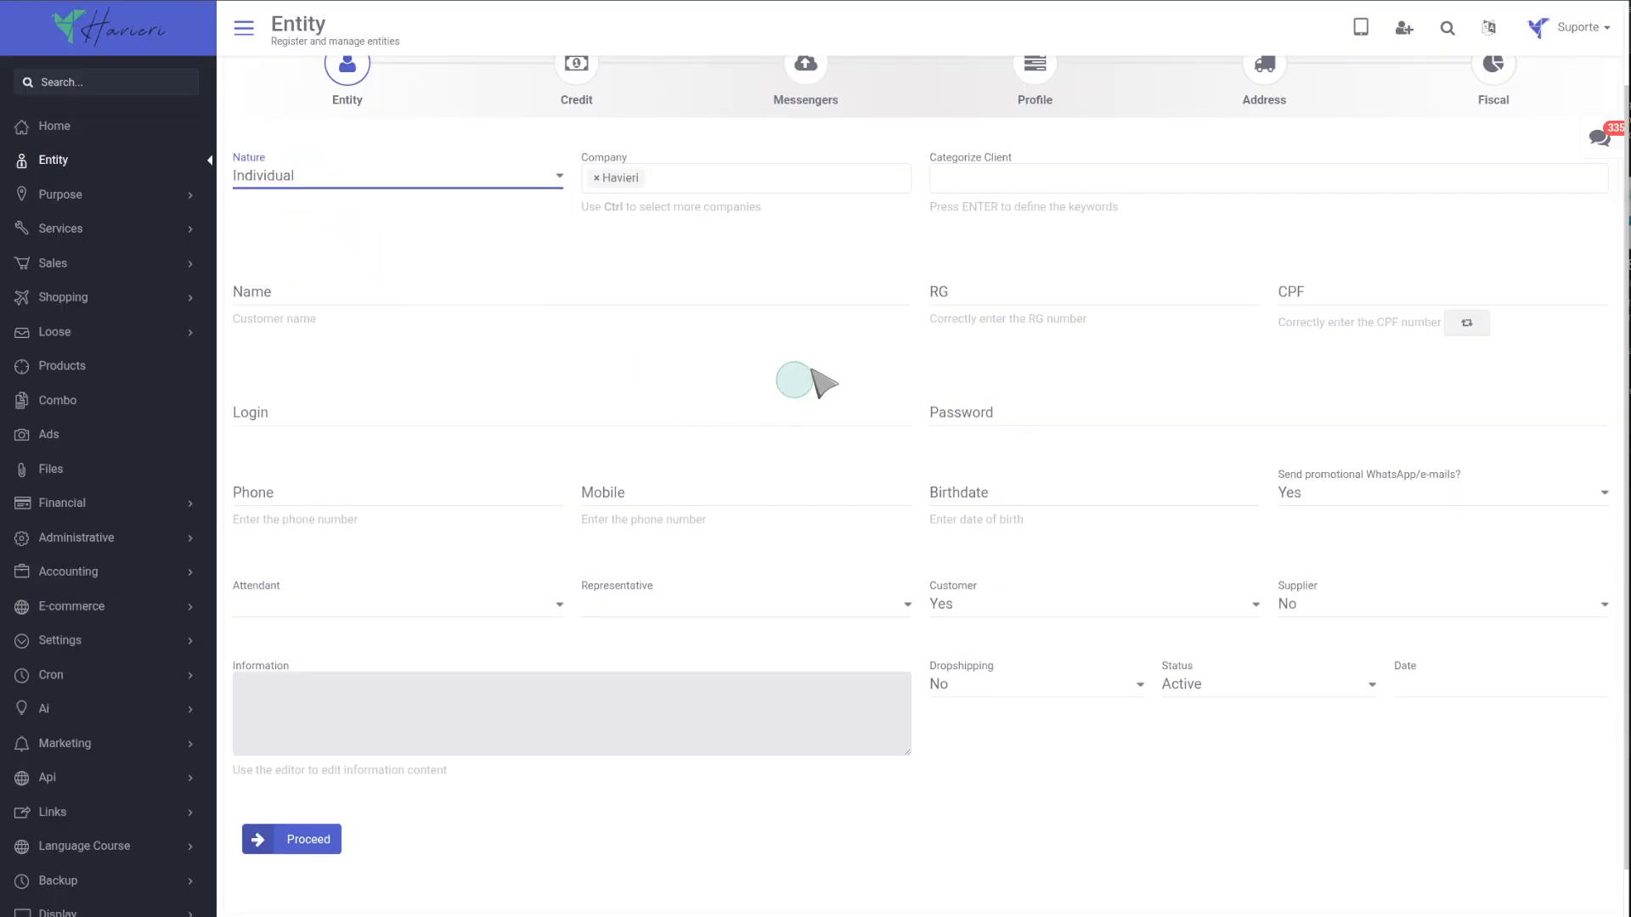
Add the suggested keyword Categoria to the client categorization.
{"action": "left_click", "coordinate": [978, 180]}
{"action": "left_click", "coordinate": [977, 208]}
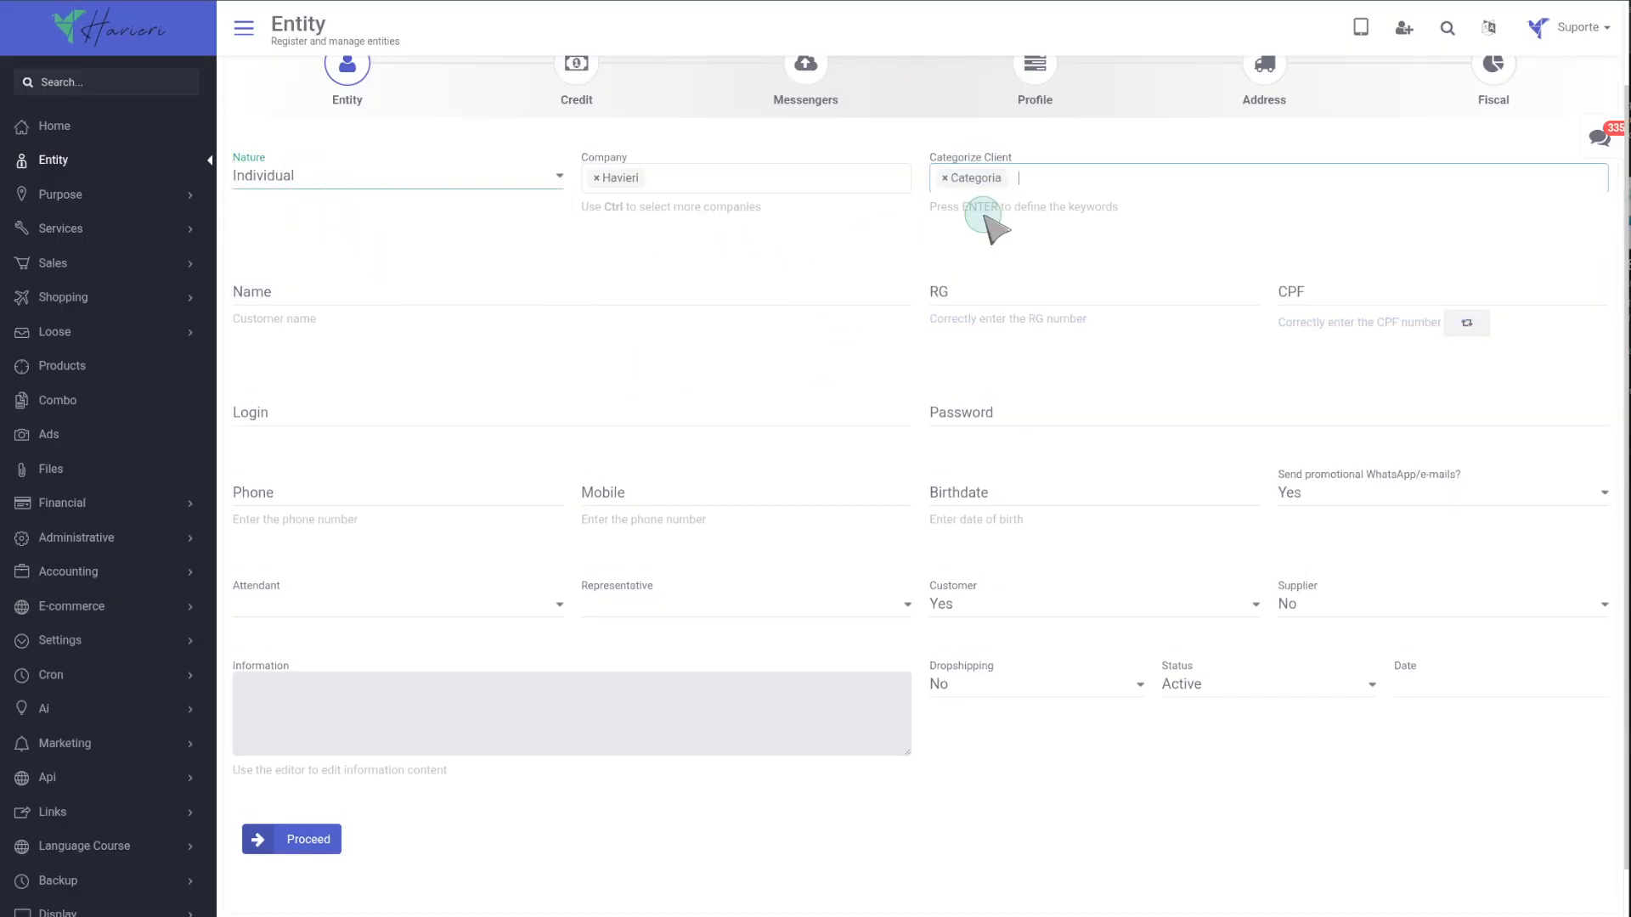
Enter the customer's name in the Name field.
{"action": "left_click", "coordinate": [323, 298]}
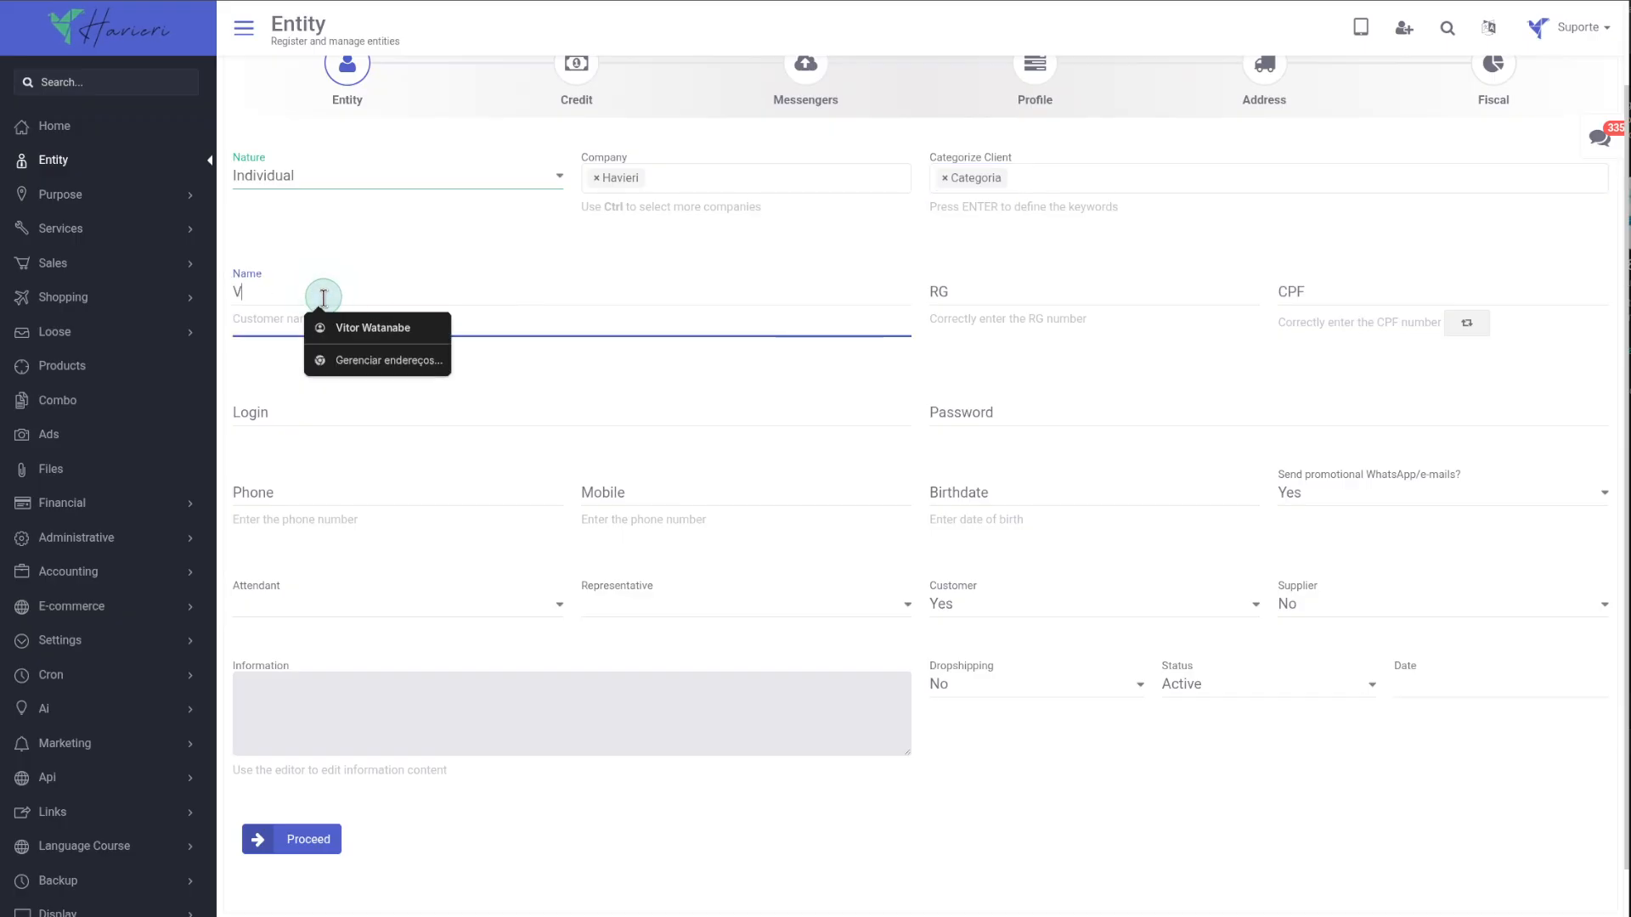
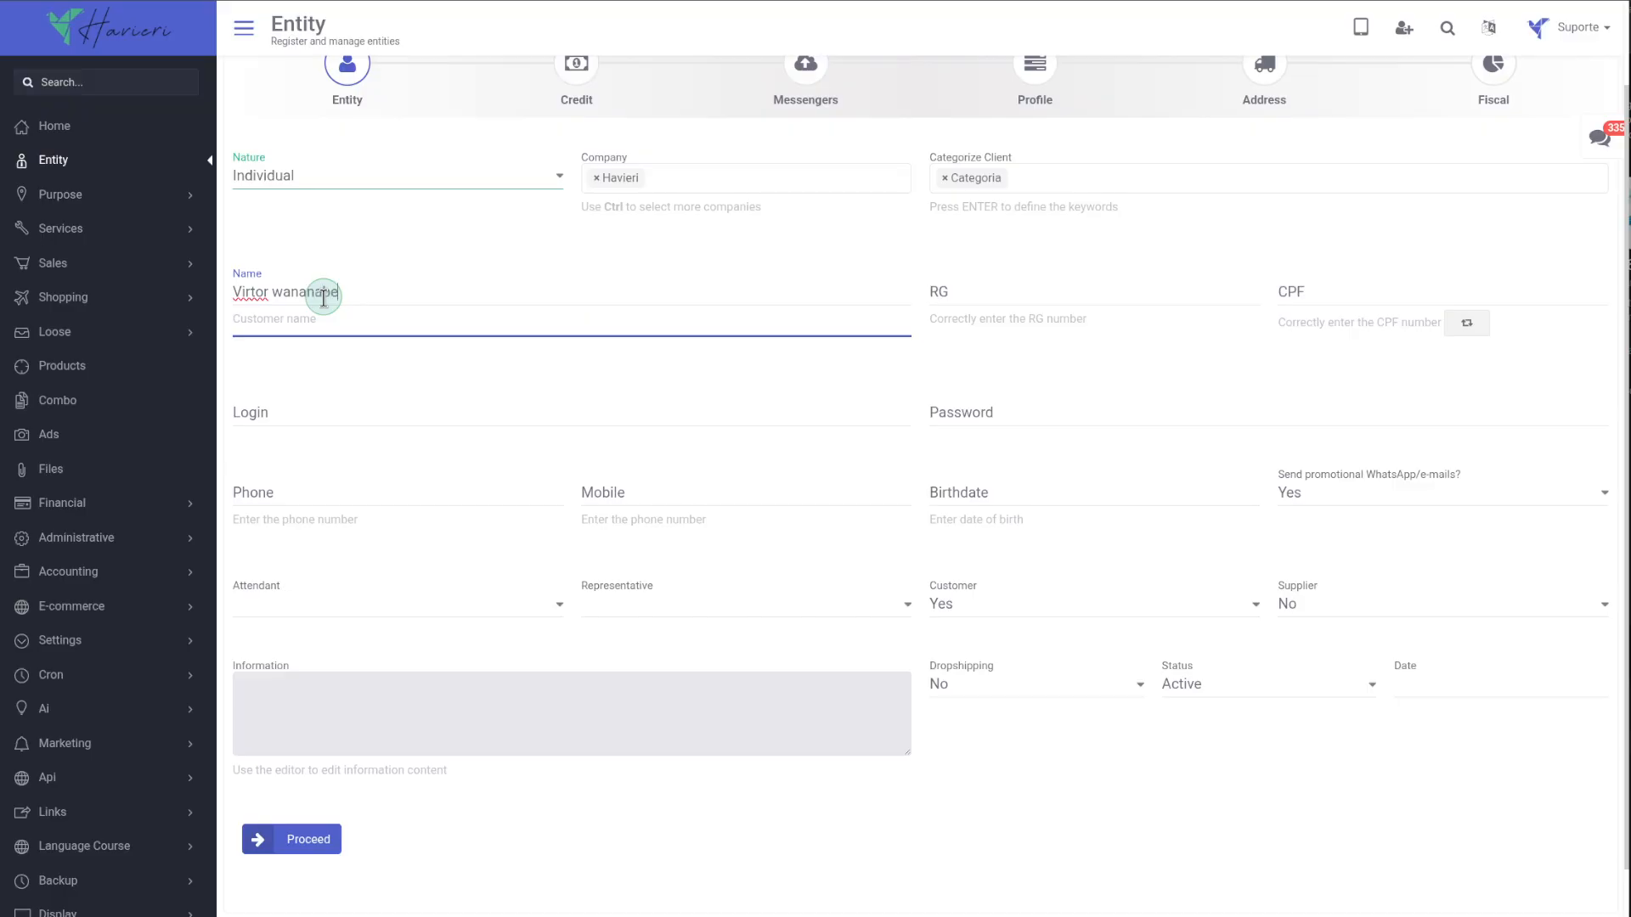
{"action": "left_click", "coordinate": [430, 353]}
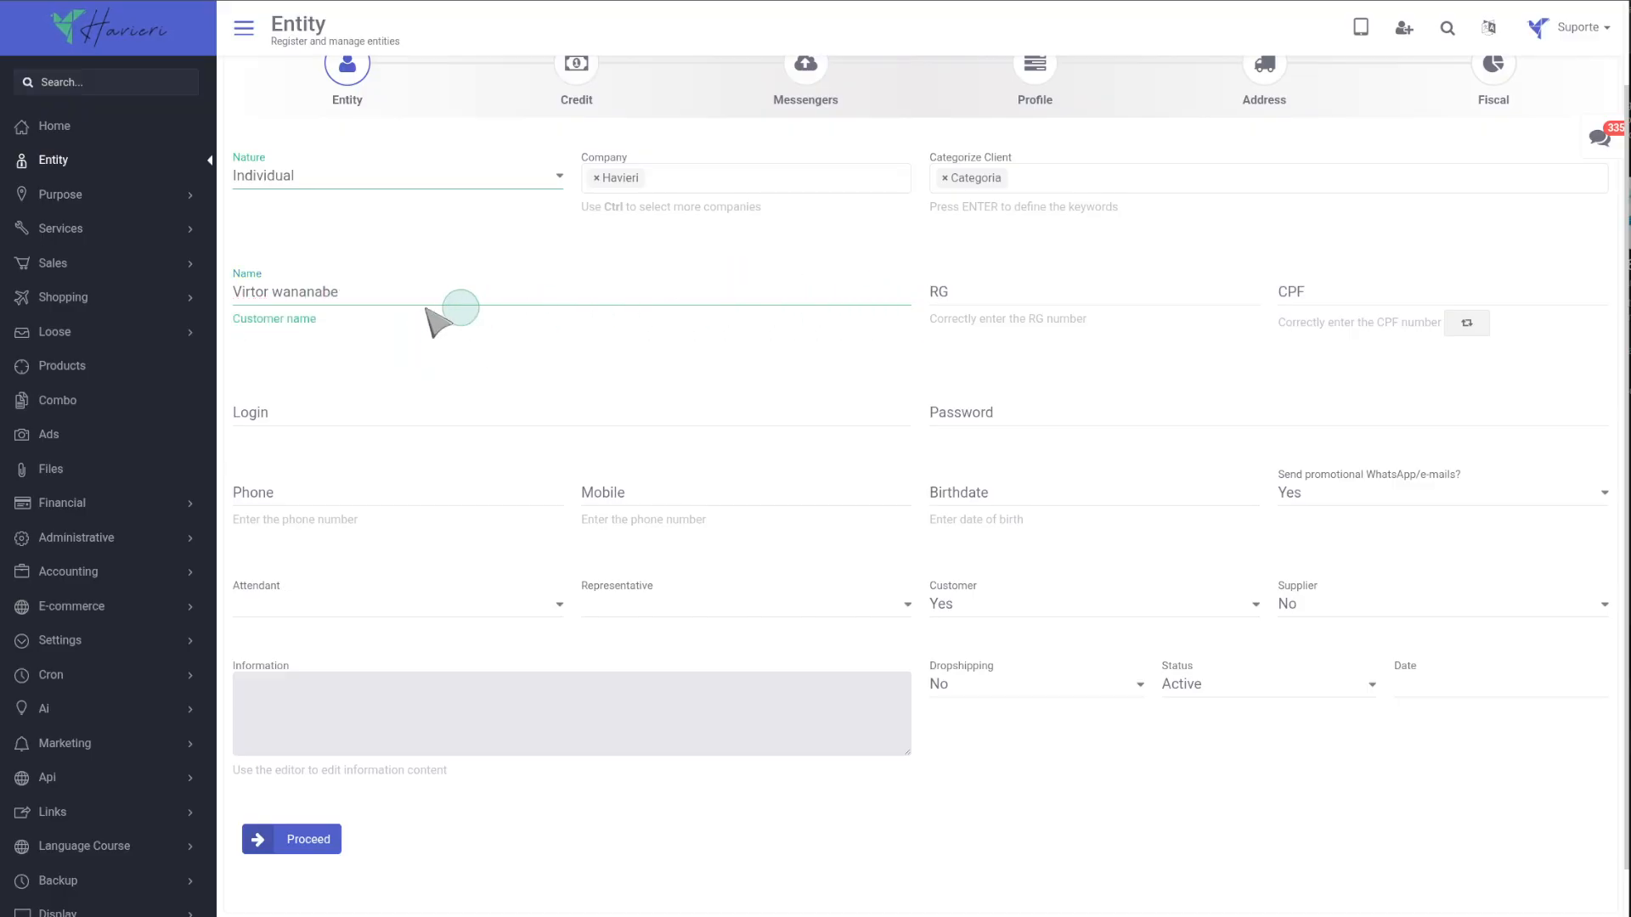
{"action": "left_click", "coordinate": [256, 295]}
Fill the RG field with the customer's number from its suggestions.
{"action": "left_click", "coordinate": [944, 296]}
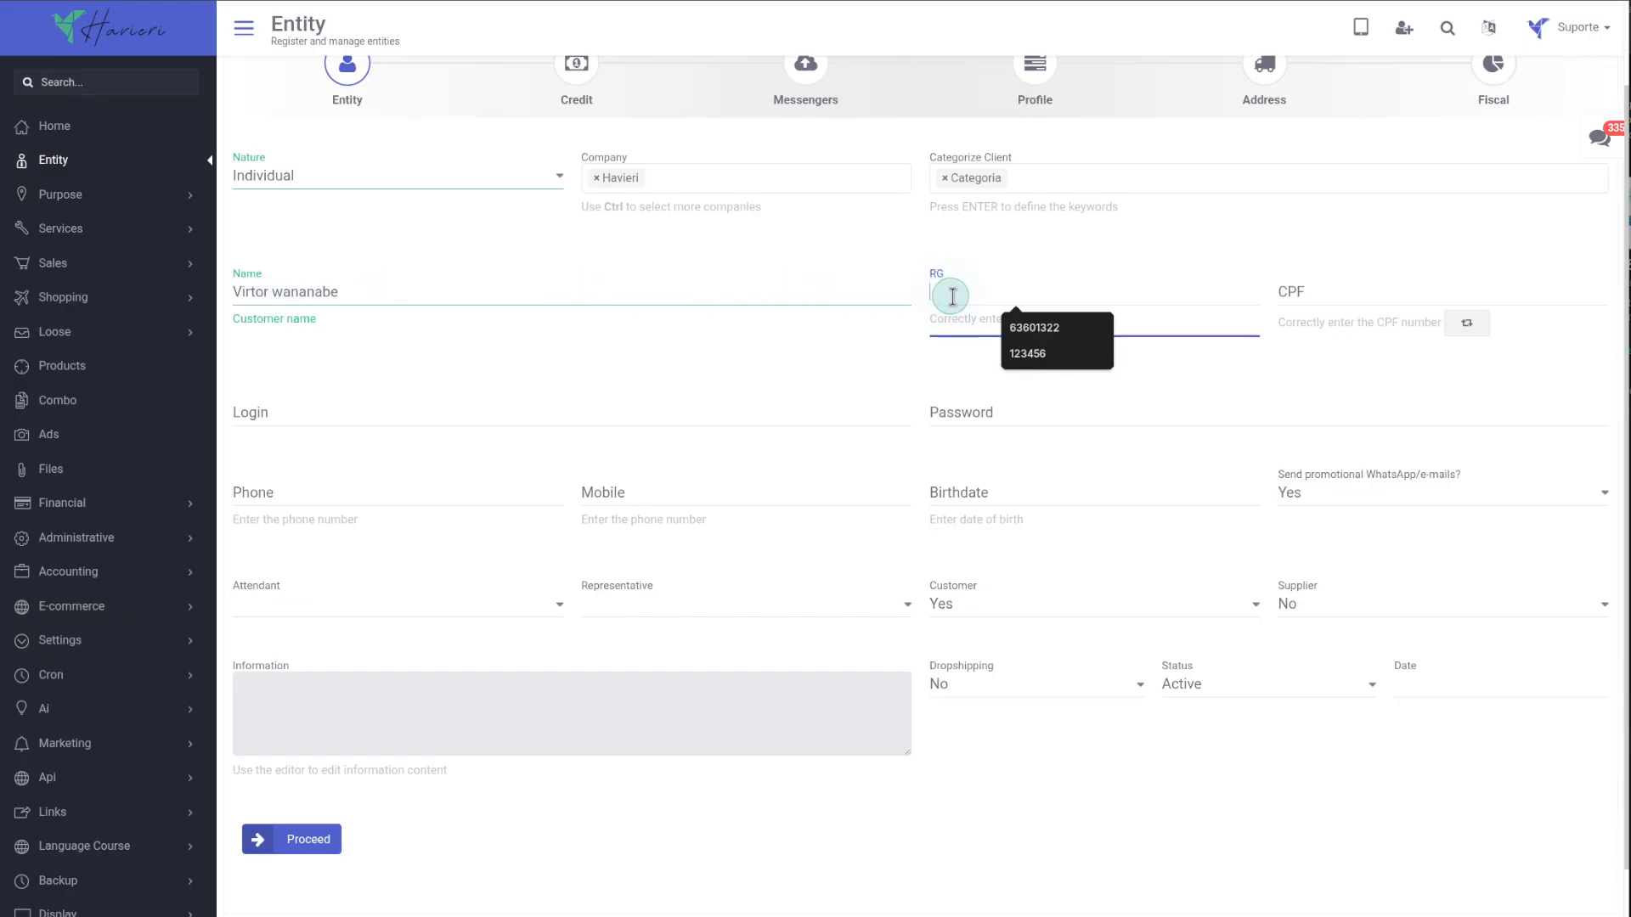
{"action": "left_click", "coordinate": [1022, 321]}
Test CPF validation with a suggested CPF, an edited last digit and a generated number.
{"action": "left_click", "coordinate": [1304, 295]}
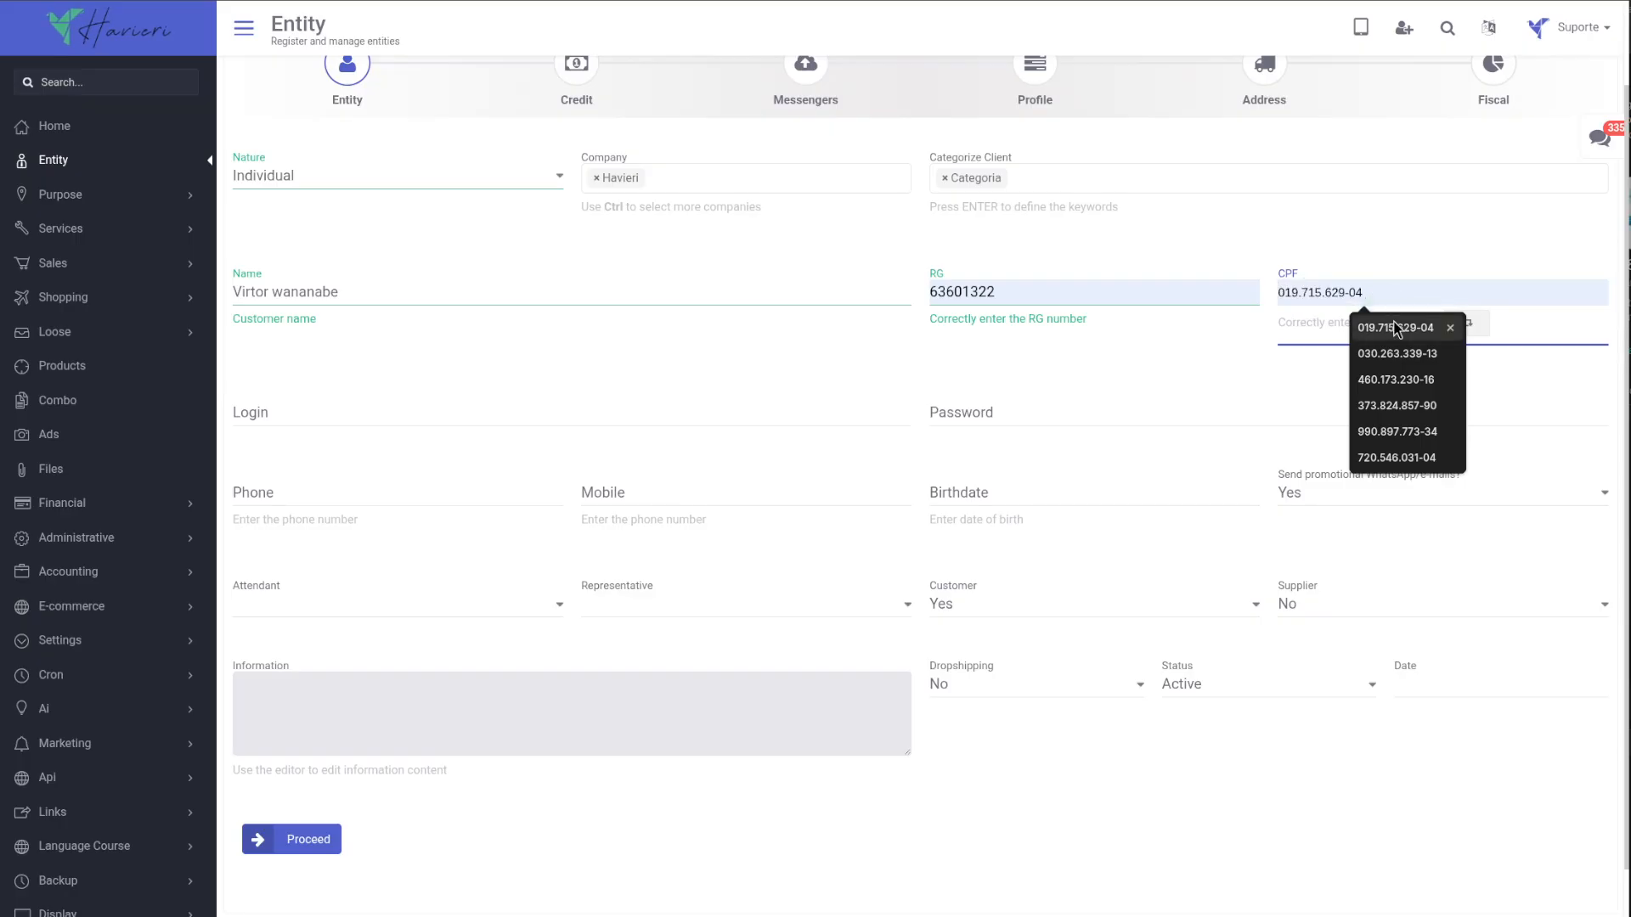
{"action": "left_click", "coordinate": [1394, 328]}
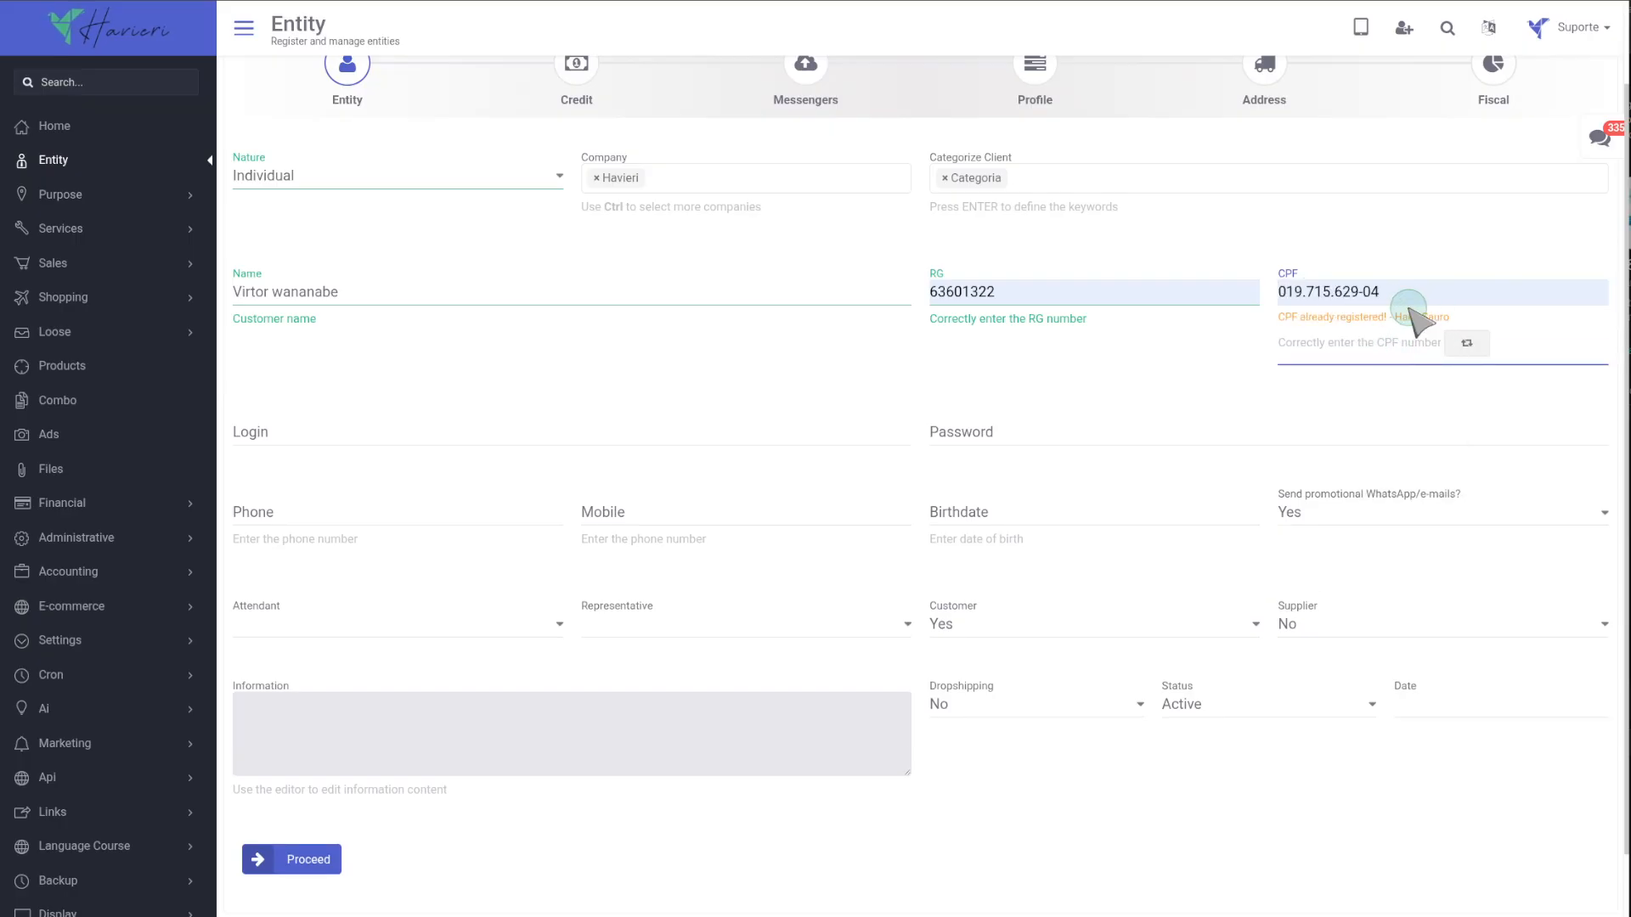
{"action": "key", "text": "BackSpace"}
{"action": "type", "text": "1"}
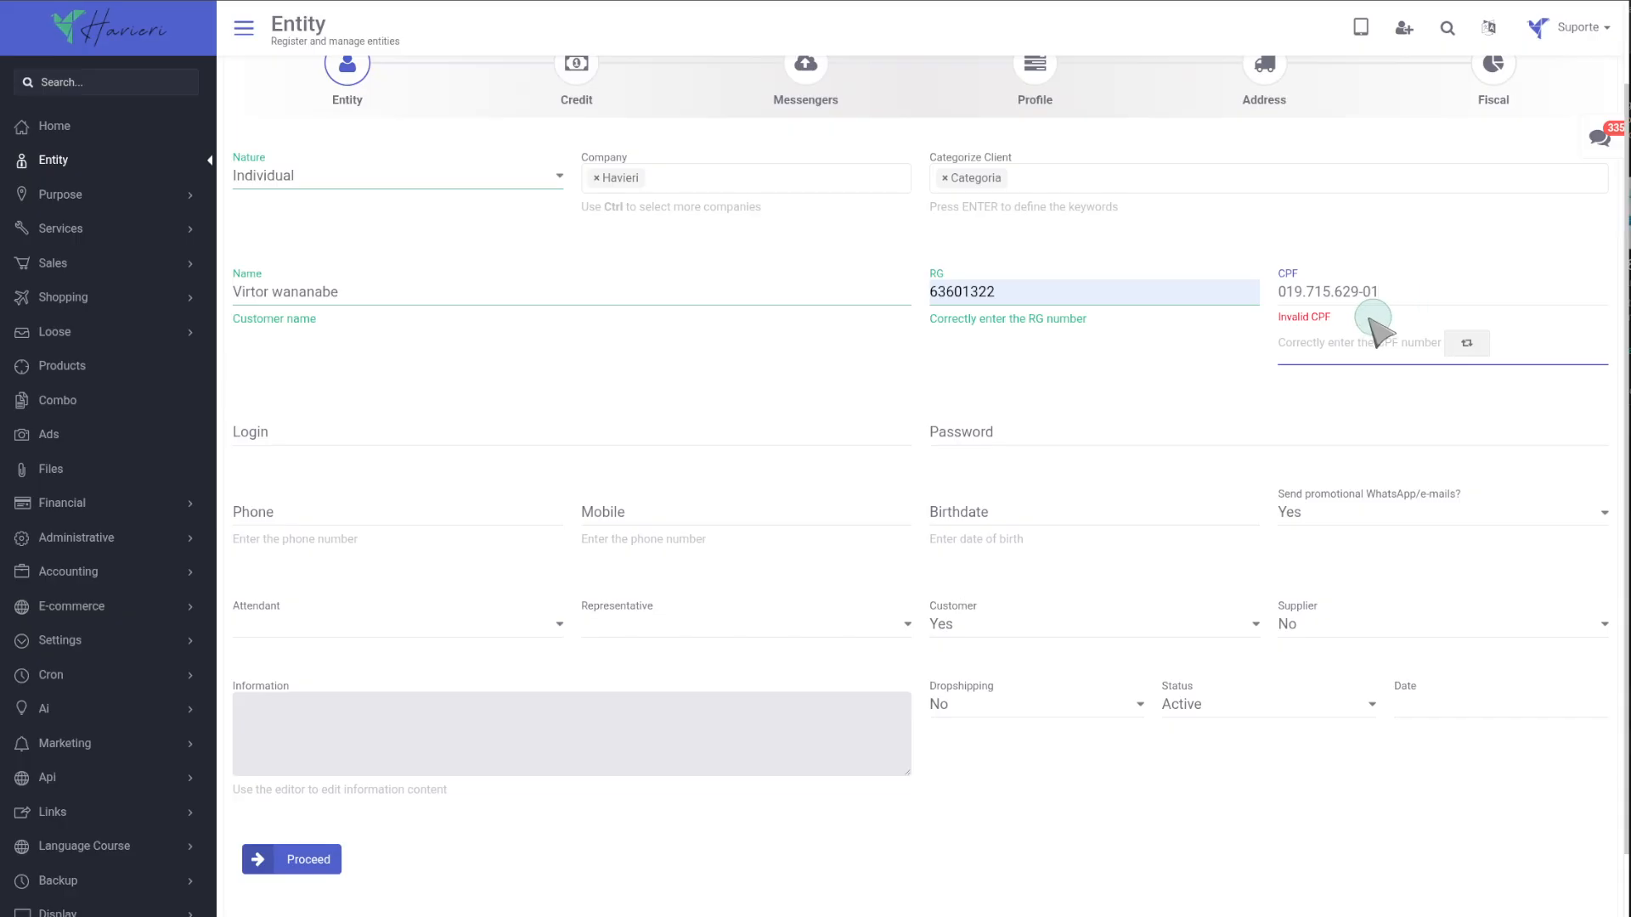
{"action": "left_click", "coordinate": [1470, 344]}
{"action": "left_click_drag", "start_coordinate": [1334, 317], "coordinate": [1272, 318]}
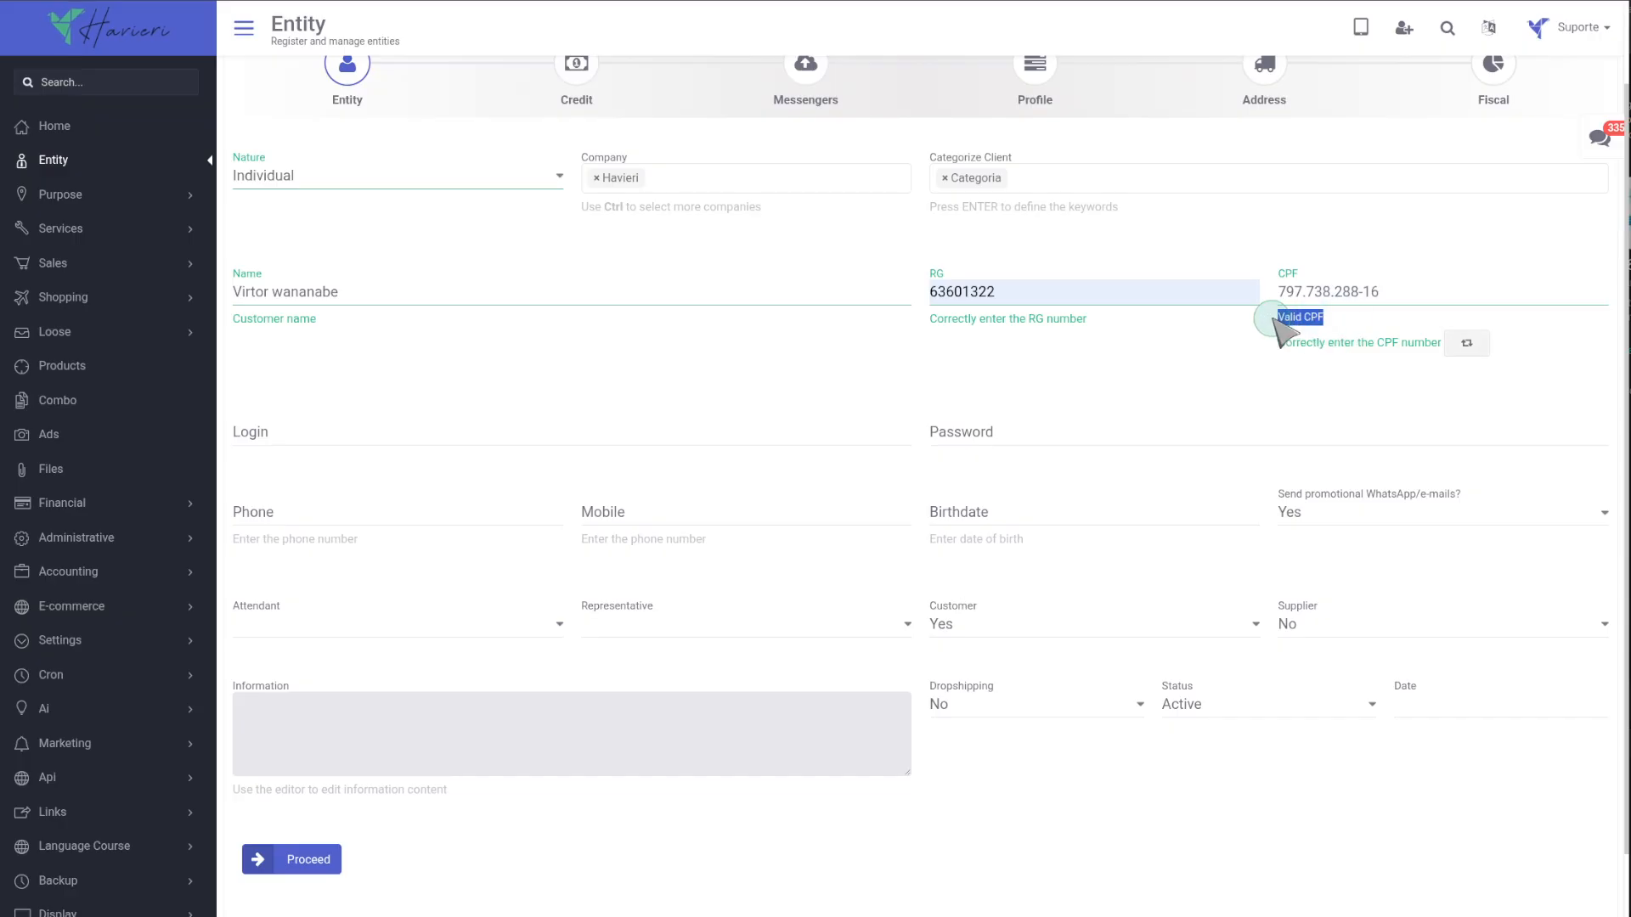
{"action": "left_click", "coordinate": [1354, 331]}
Replace the CPF with an already registered one and generate a fresh valid CPF.
{"action": "left_click_drag", "start_coordinate": [1401, 297], "coordinate": [1283, 295]}
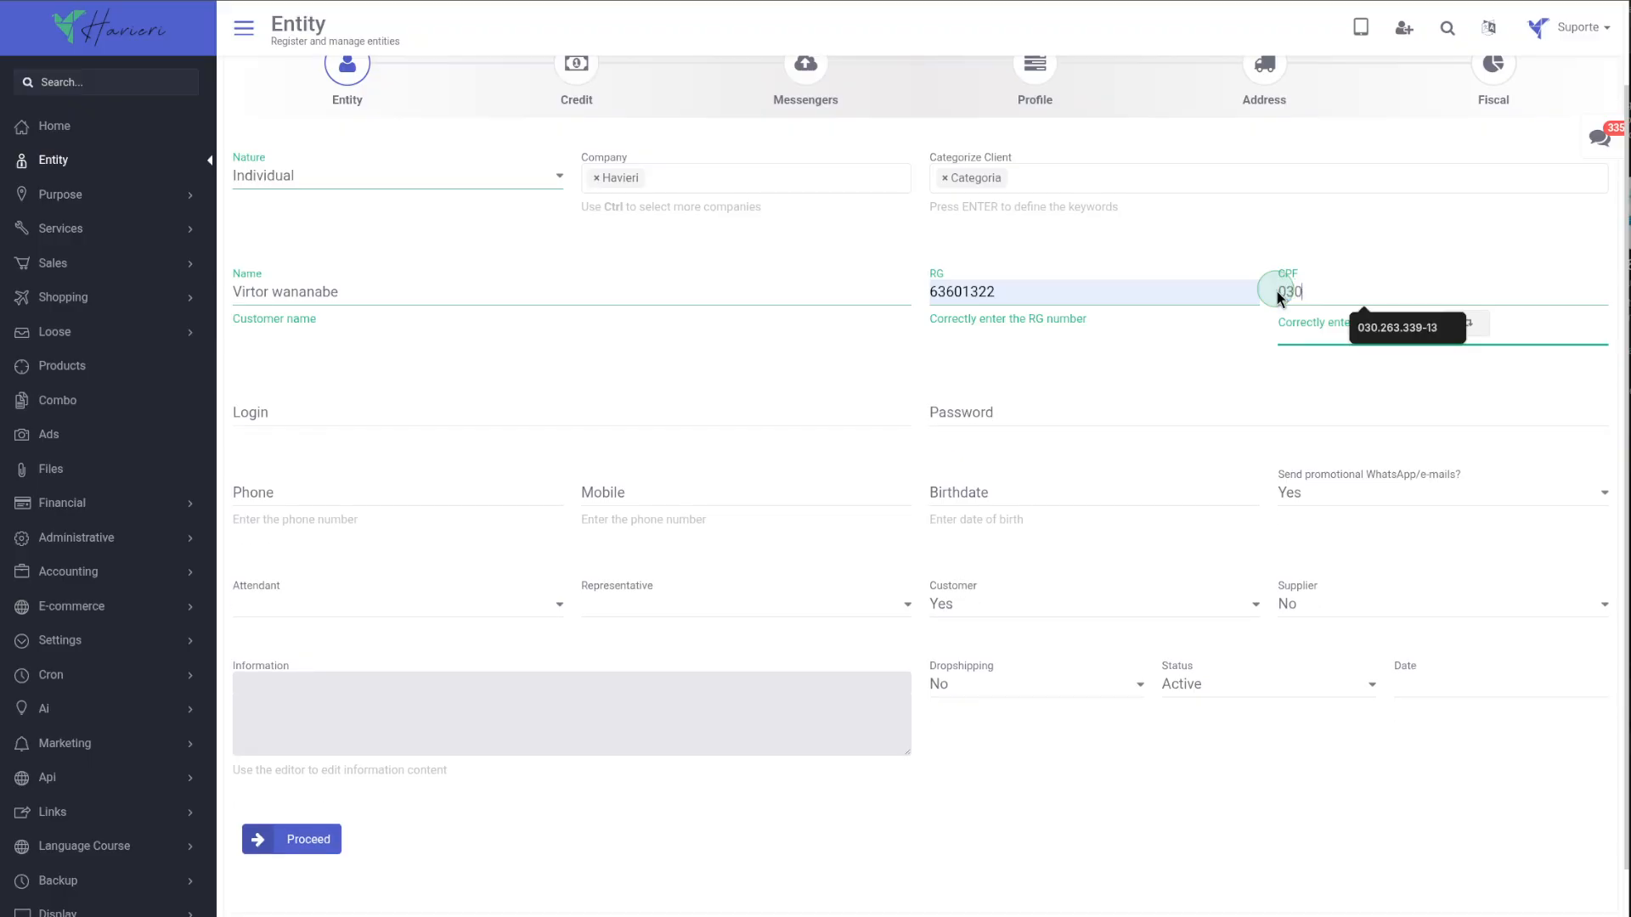
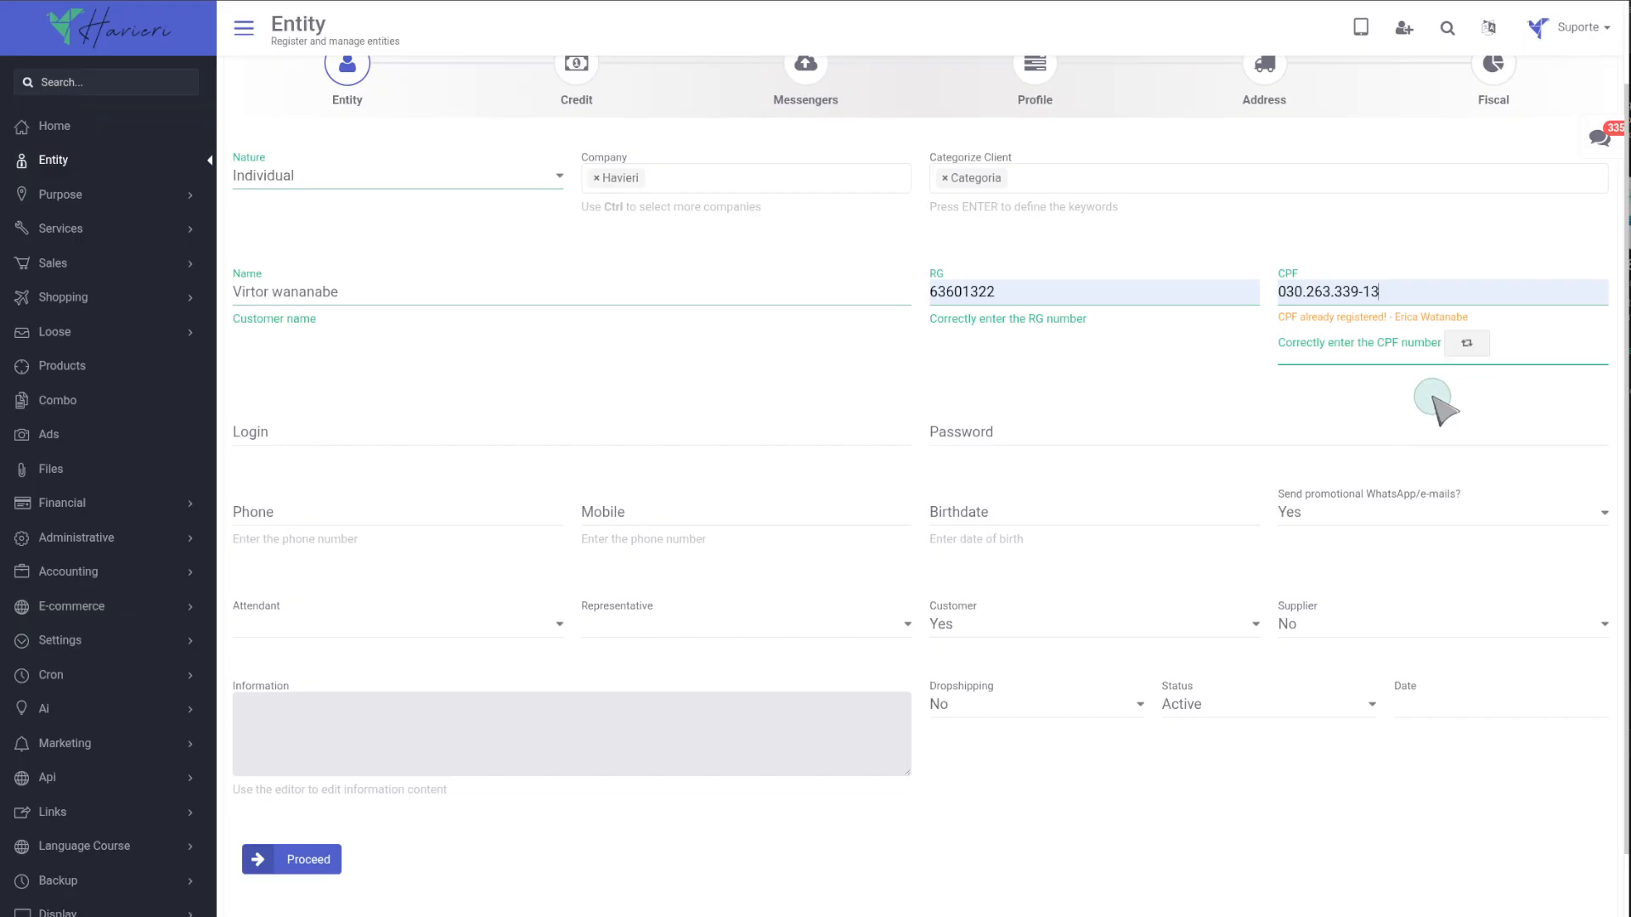
{"action": "left_click", "coordinate": [1467, 344]}
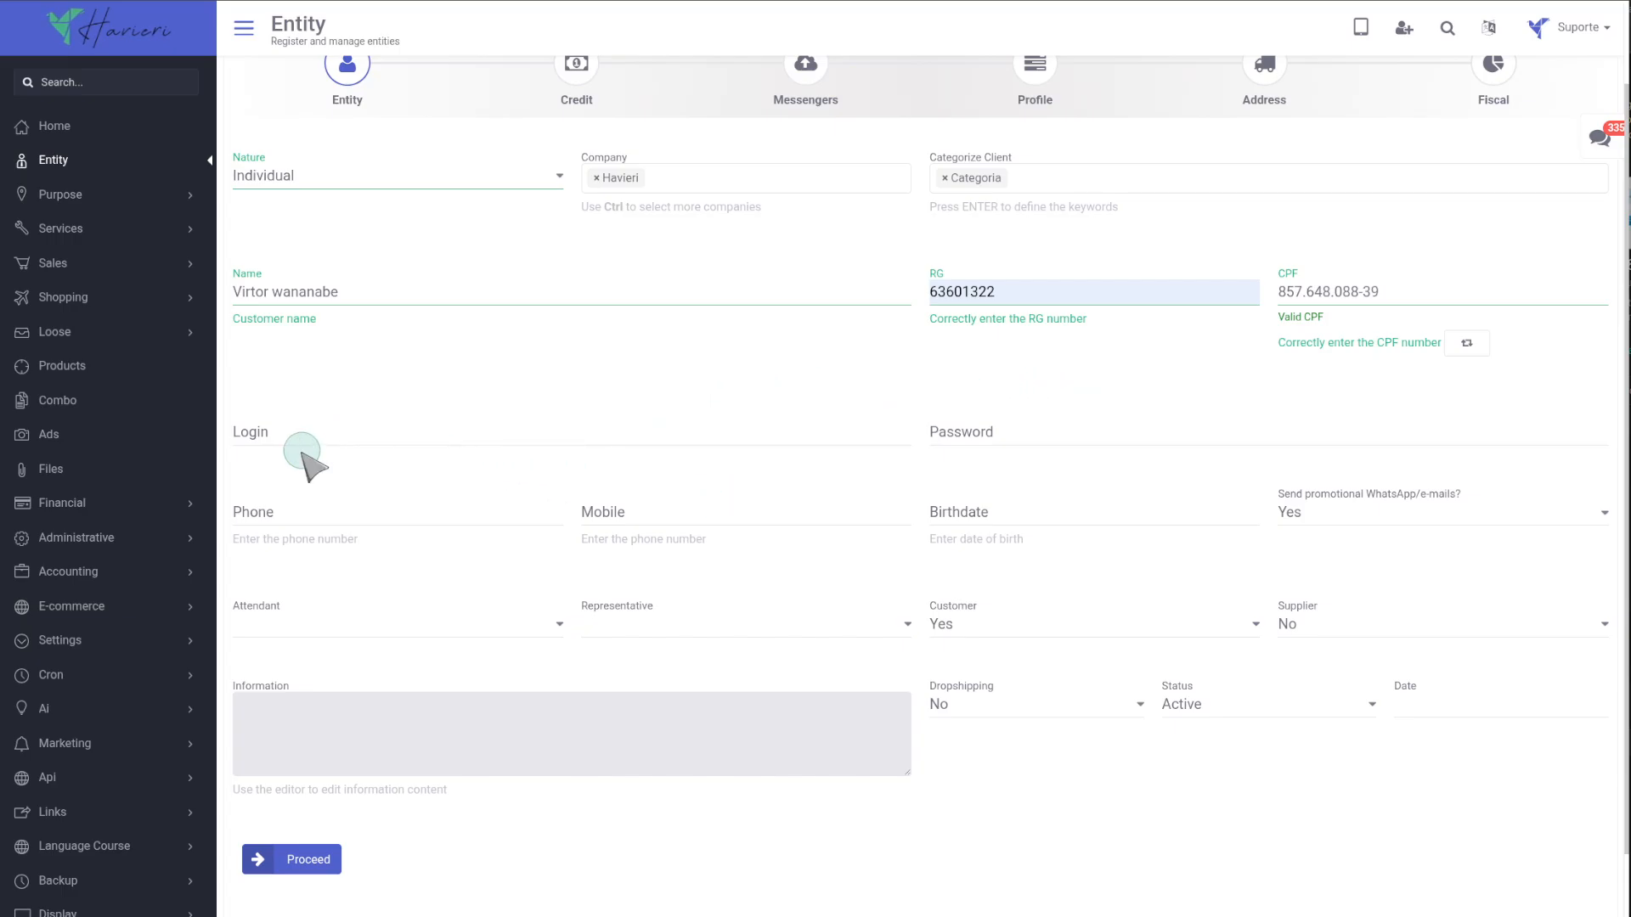
Fill the Login with a suggested company e-mail address and enter the account password from its suggestions.
{"action": "left_click", "coordinate": [271, 431]}
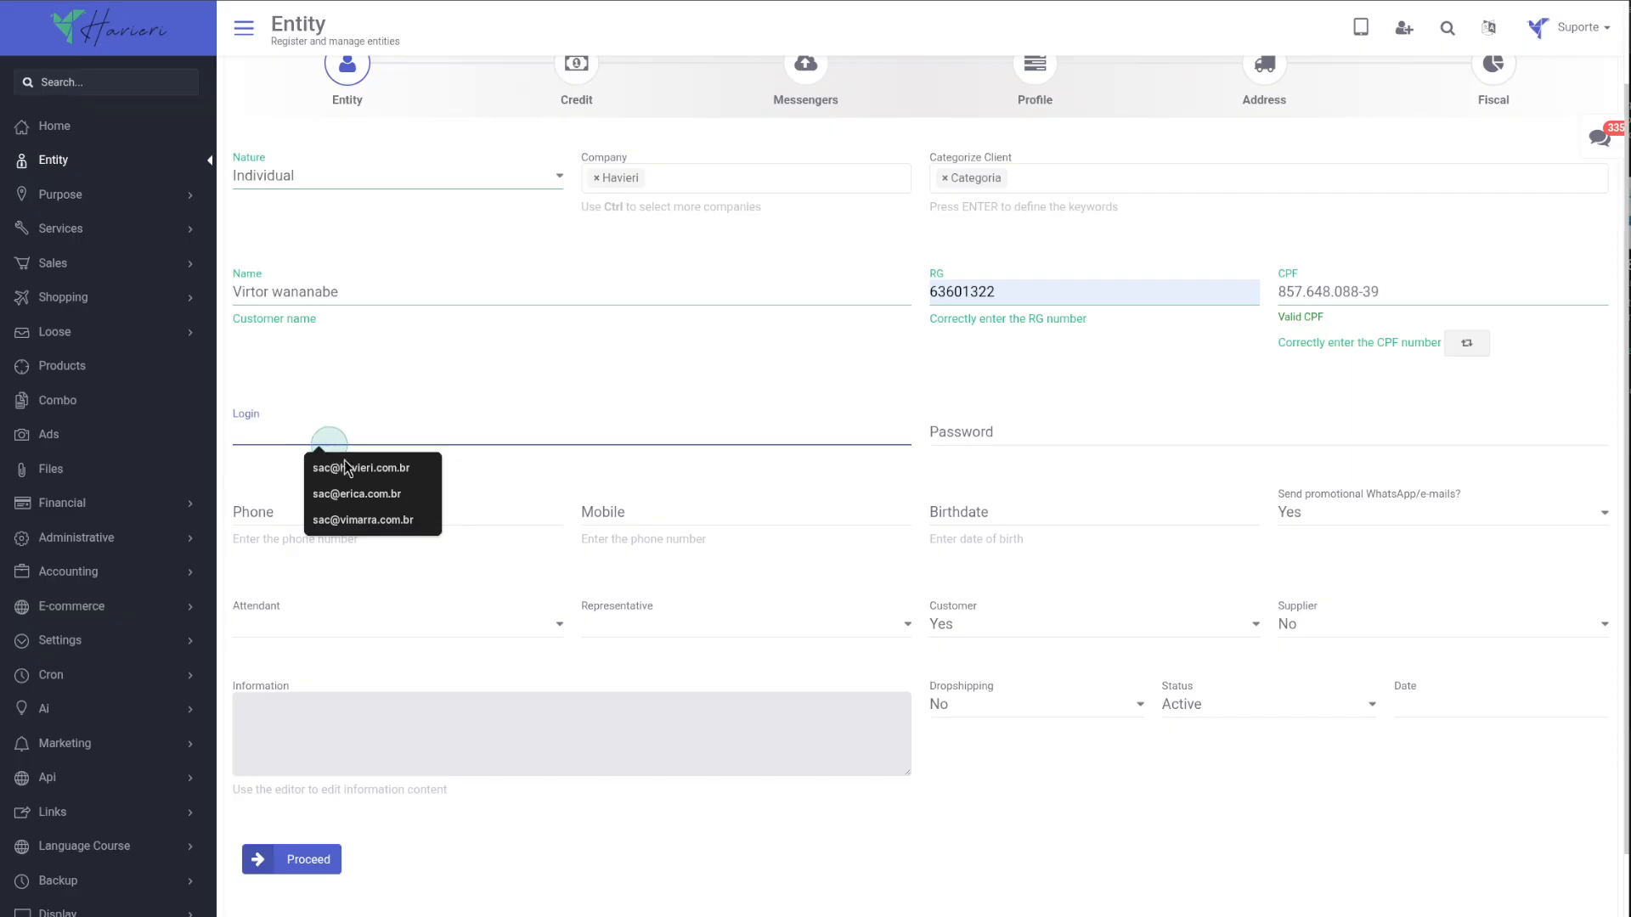
{"action": "left_click", "coordinate": [372, 468]}
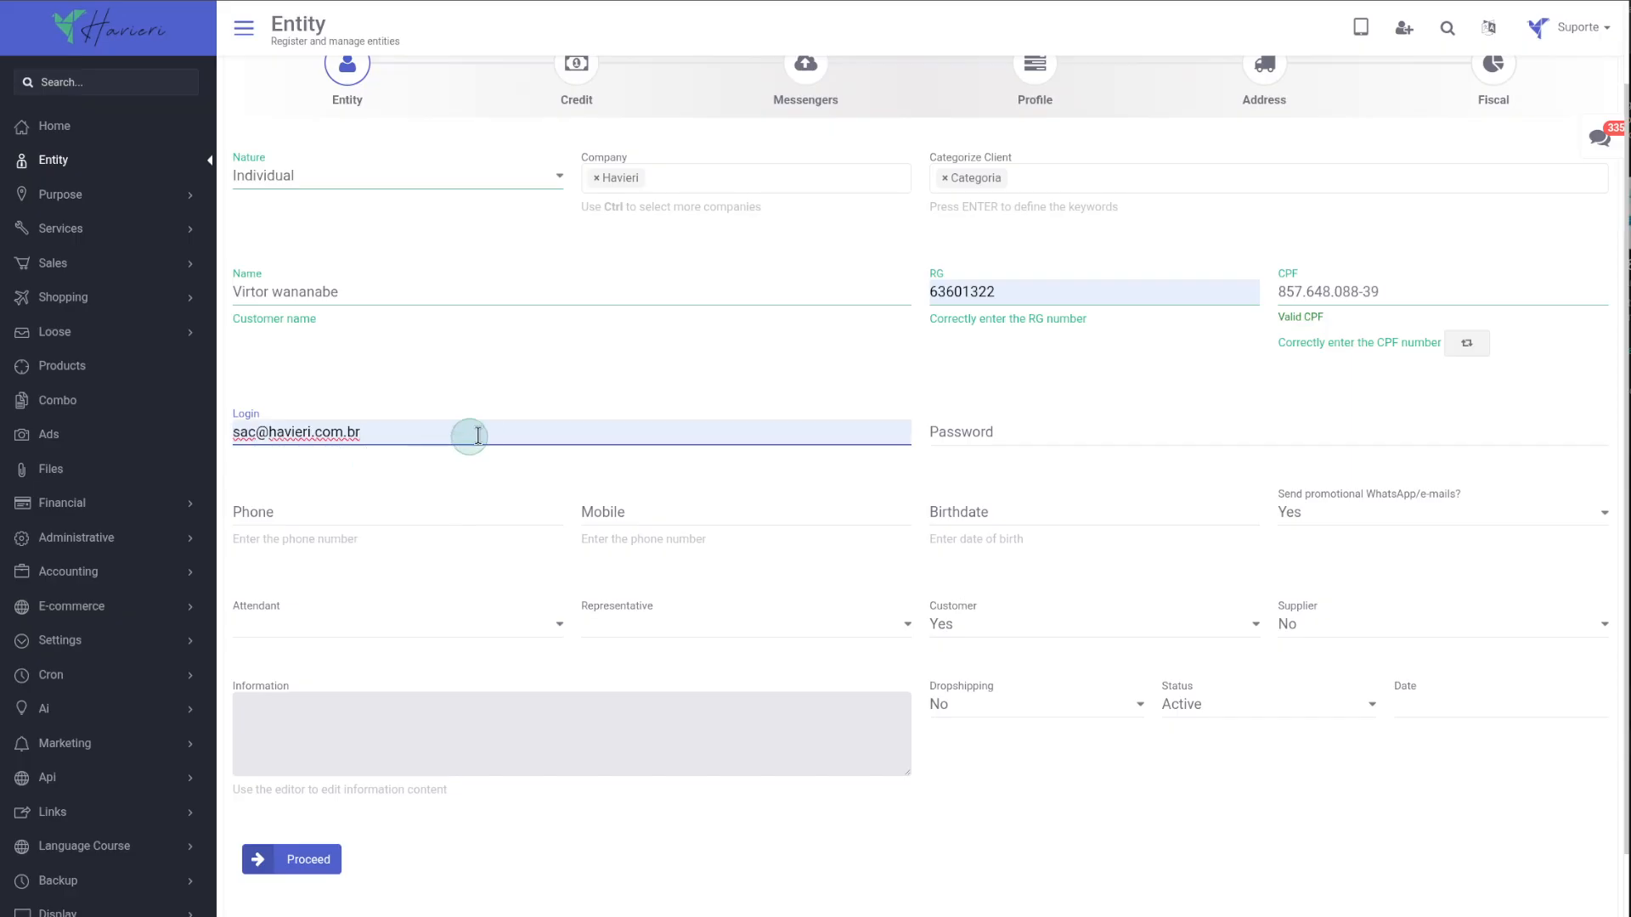
{"action": "left_click", "coordinate": [965, 434]}
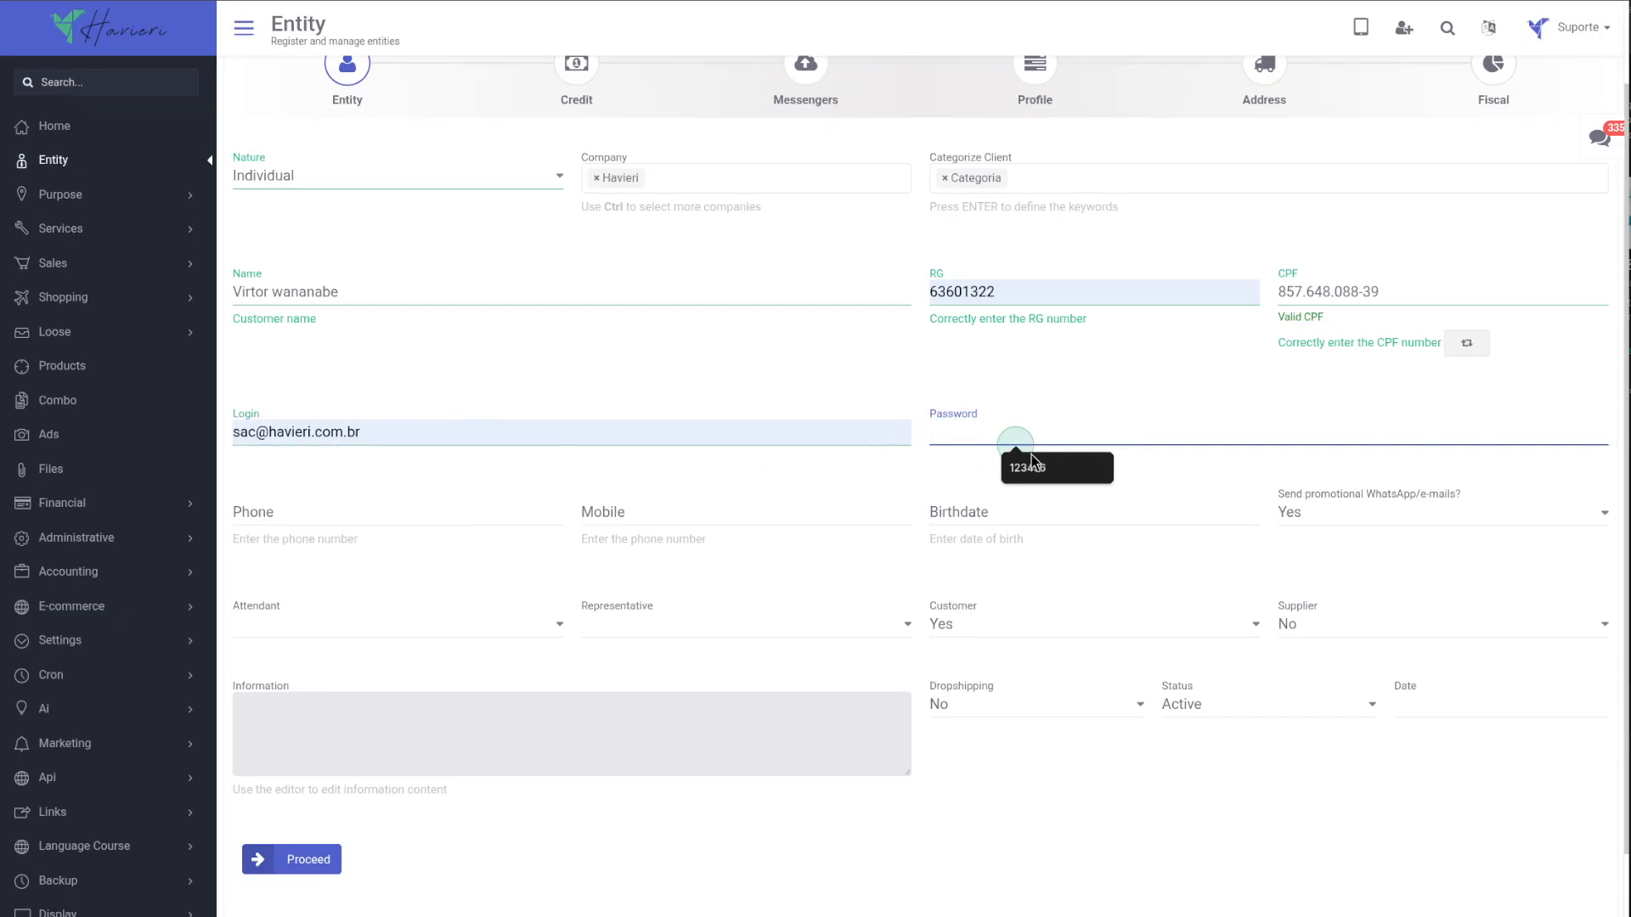
{"action": "left_click", "coordinate": [1036, 465]}
{"action": "left_click", "coordinate": [1041, 467]}
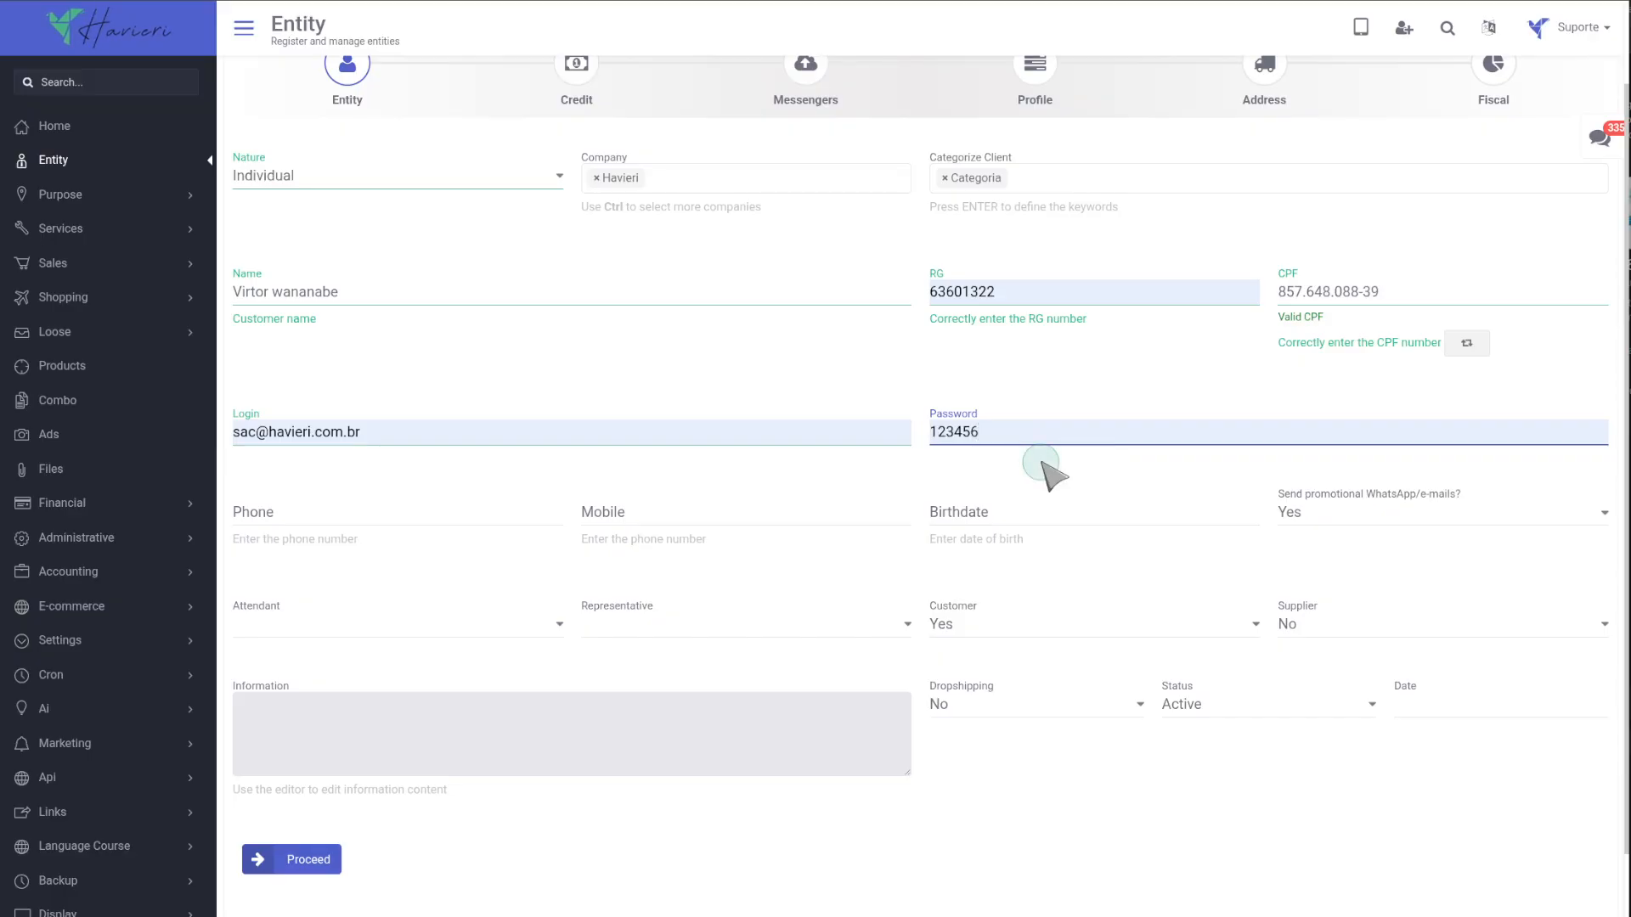
Fill the Phone and Mobile fields with the customer's phone number from the suggestions.
{"action": "left_click", "coordinate": [296, 505]}
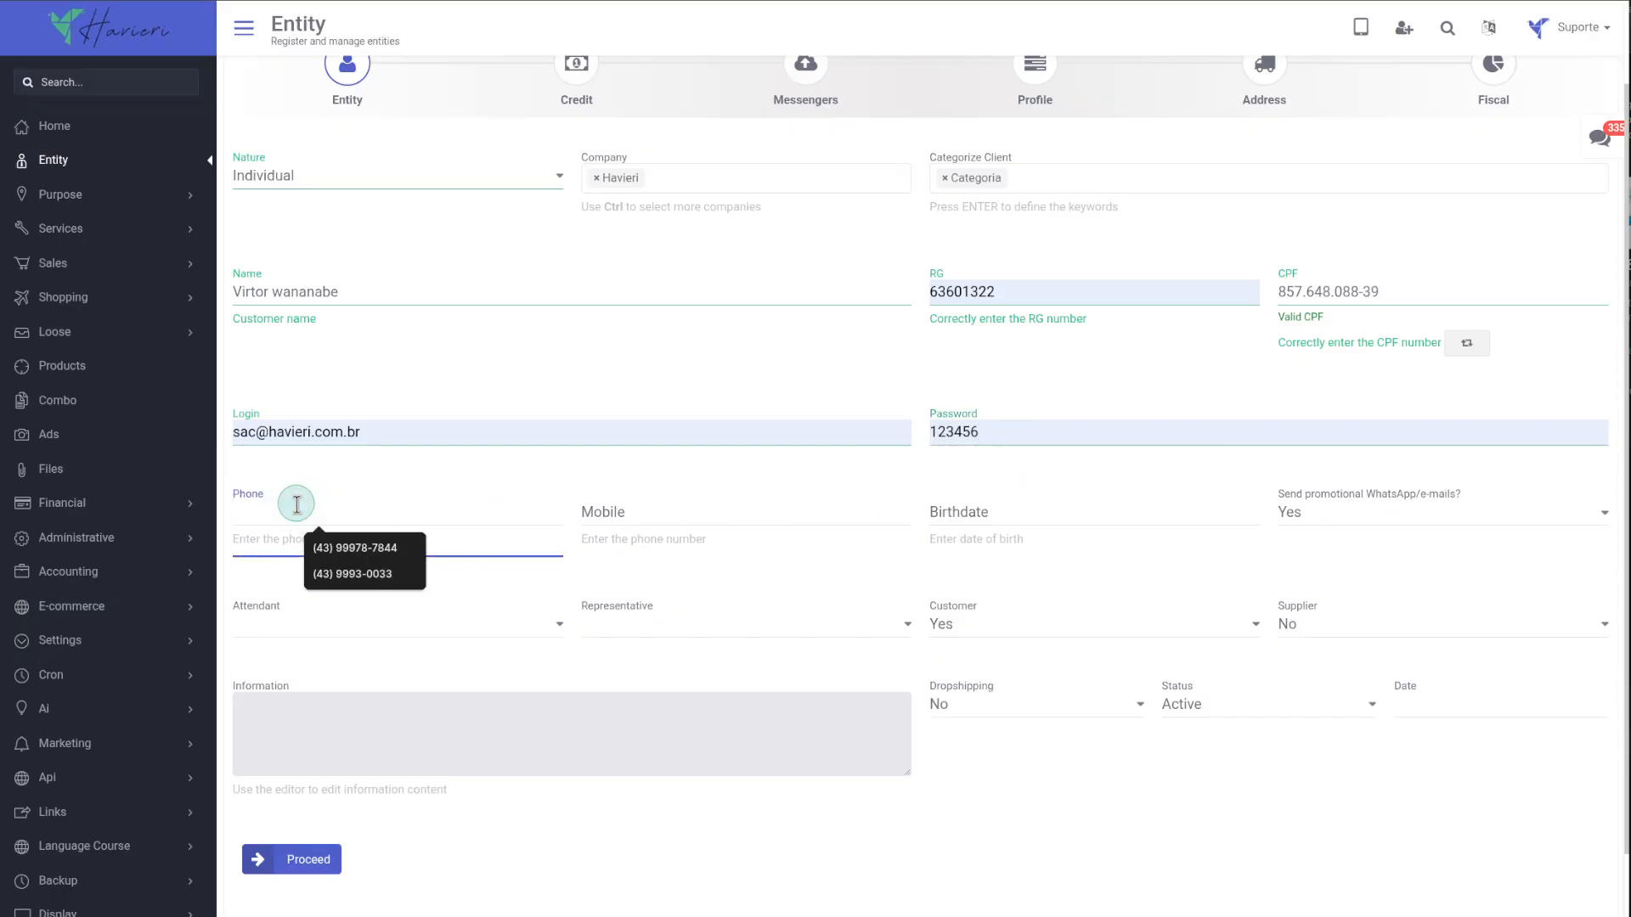
{"action": "left_click", "coordinate": [355, 547]}
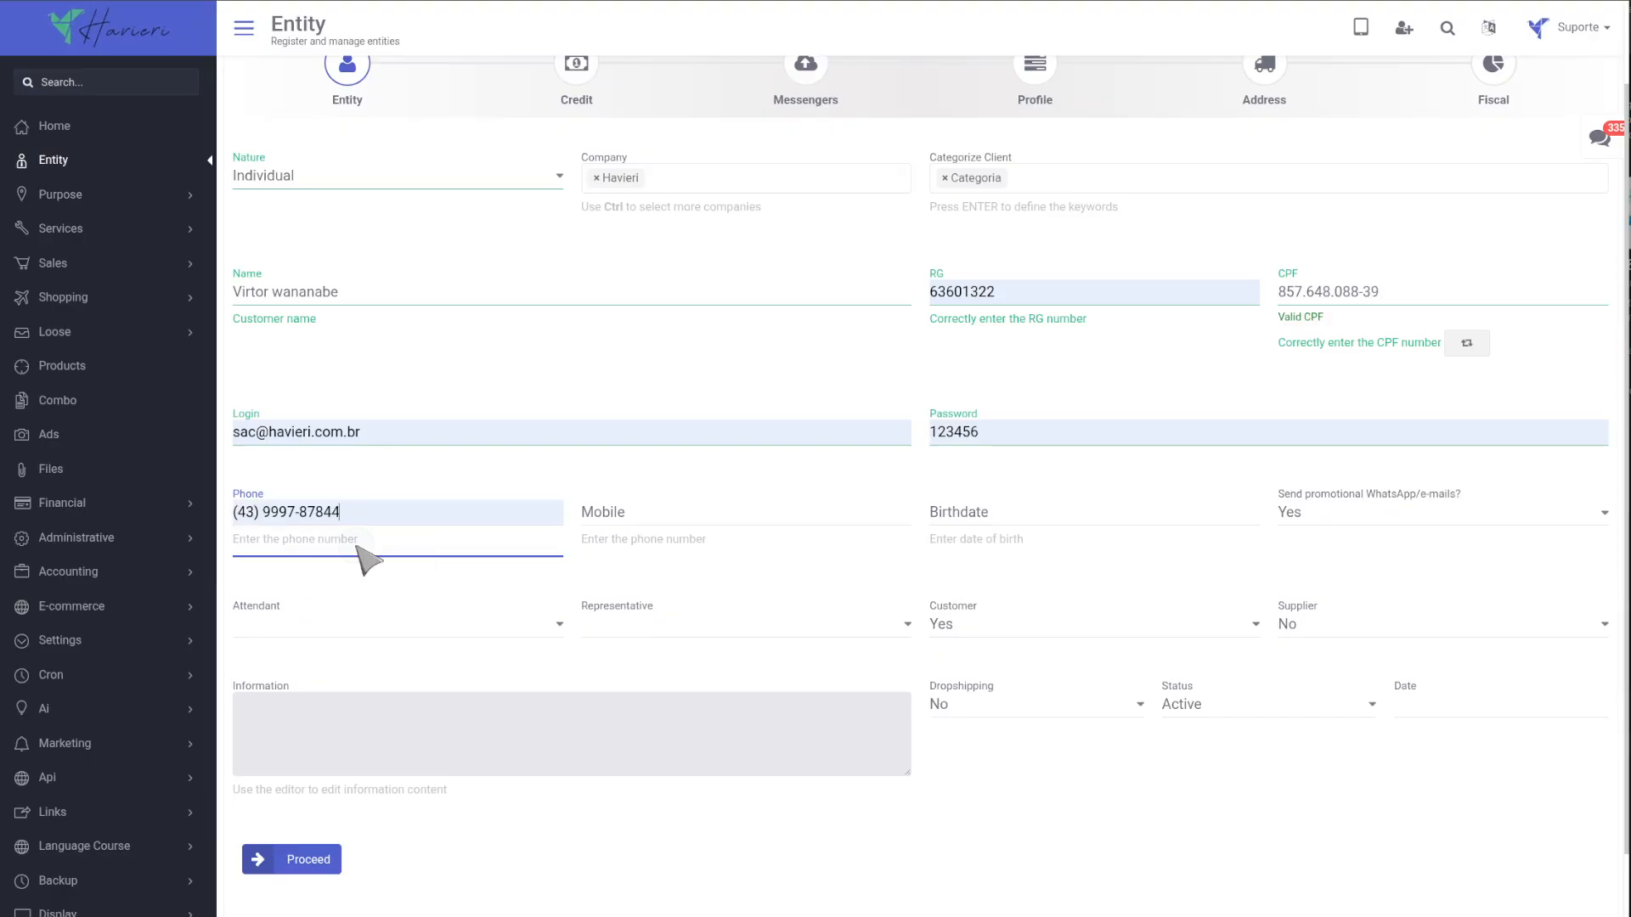
{"action": "left_click", "coordinate": [613, 514]}
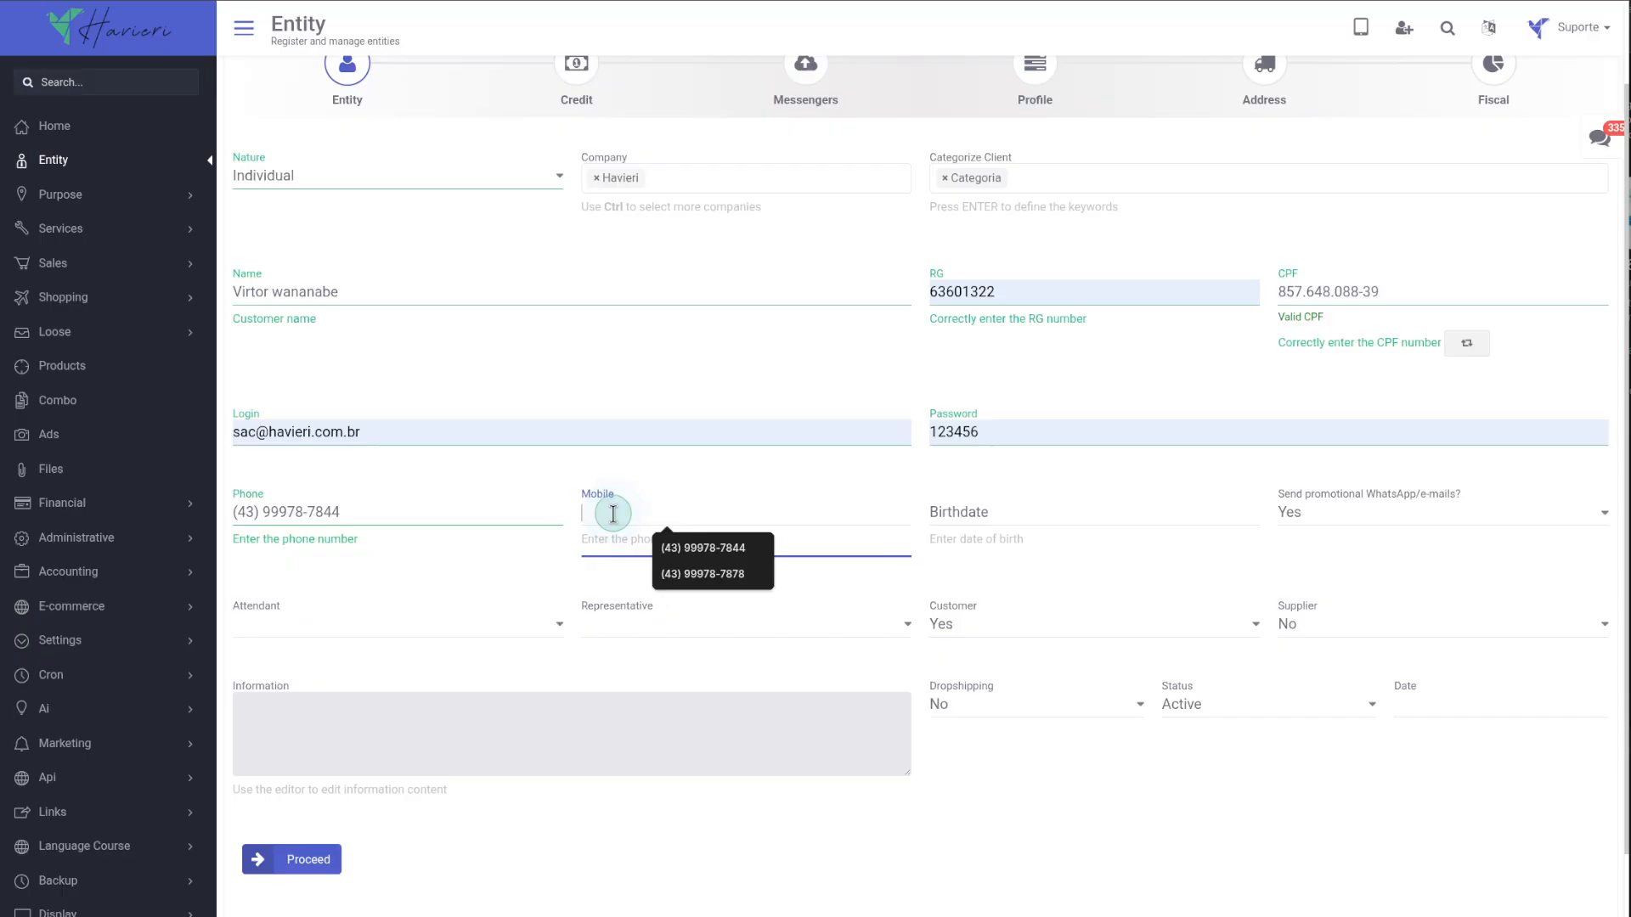
{"action": "left_click", "coordinate": [687, 546]}
Enter the customer's birthdate from the field's suggestion.
{"action": "left_click", "coordinate": [950, 509]}
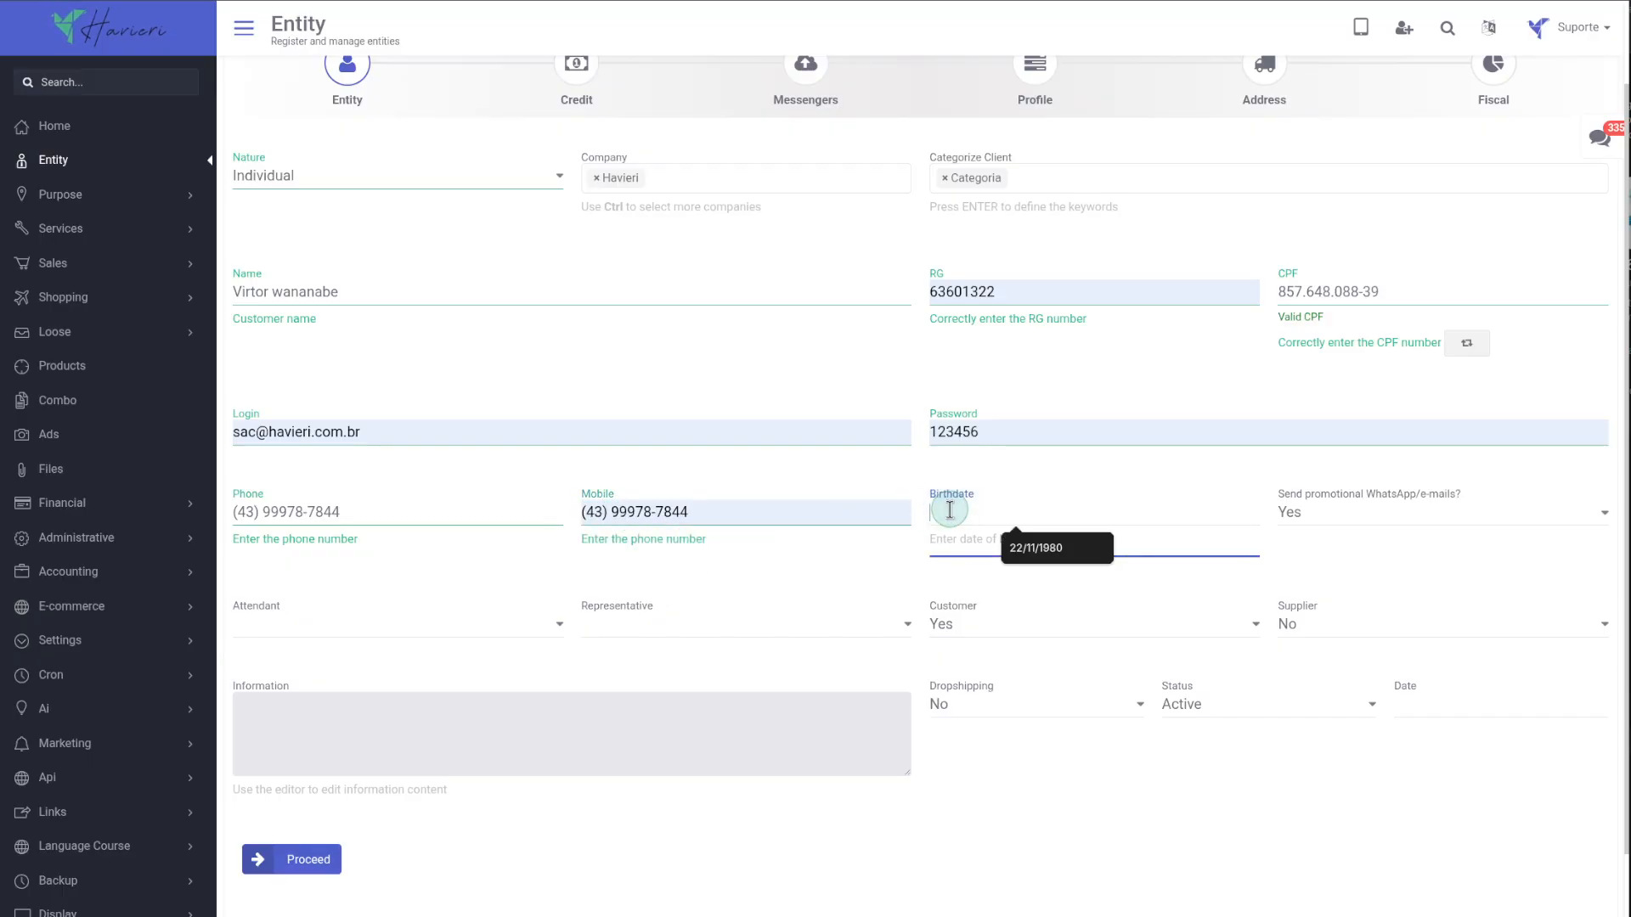
{"action": "left_click", "coordinate": [1062, 543]}
Browse the promotional WhatsApp/e-mails, Customer, Supplier and Status options.
{"action": "left_click", "coordinate": [1305, 522]}
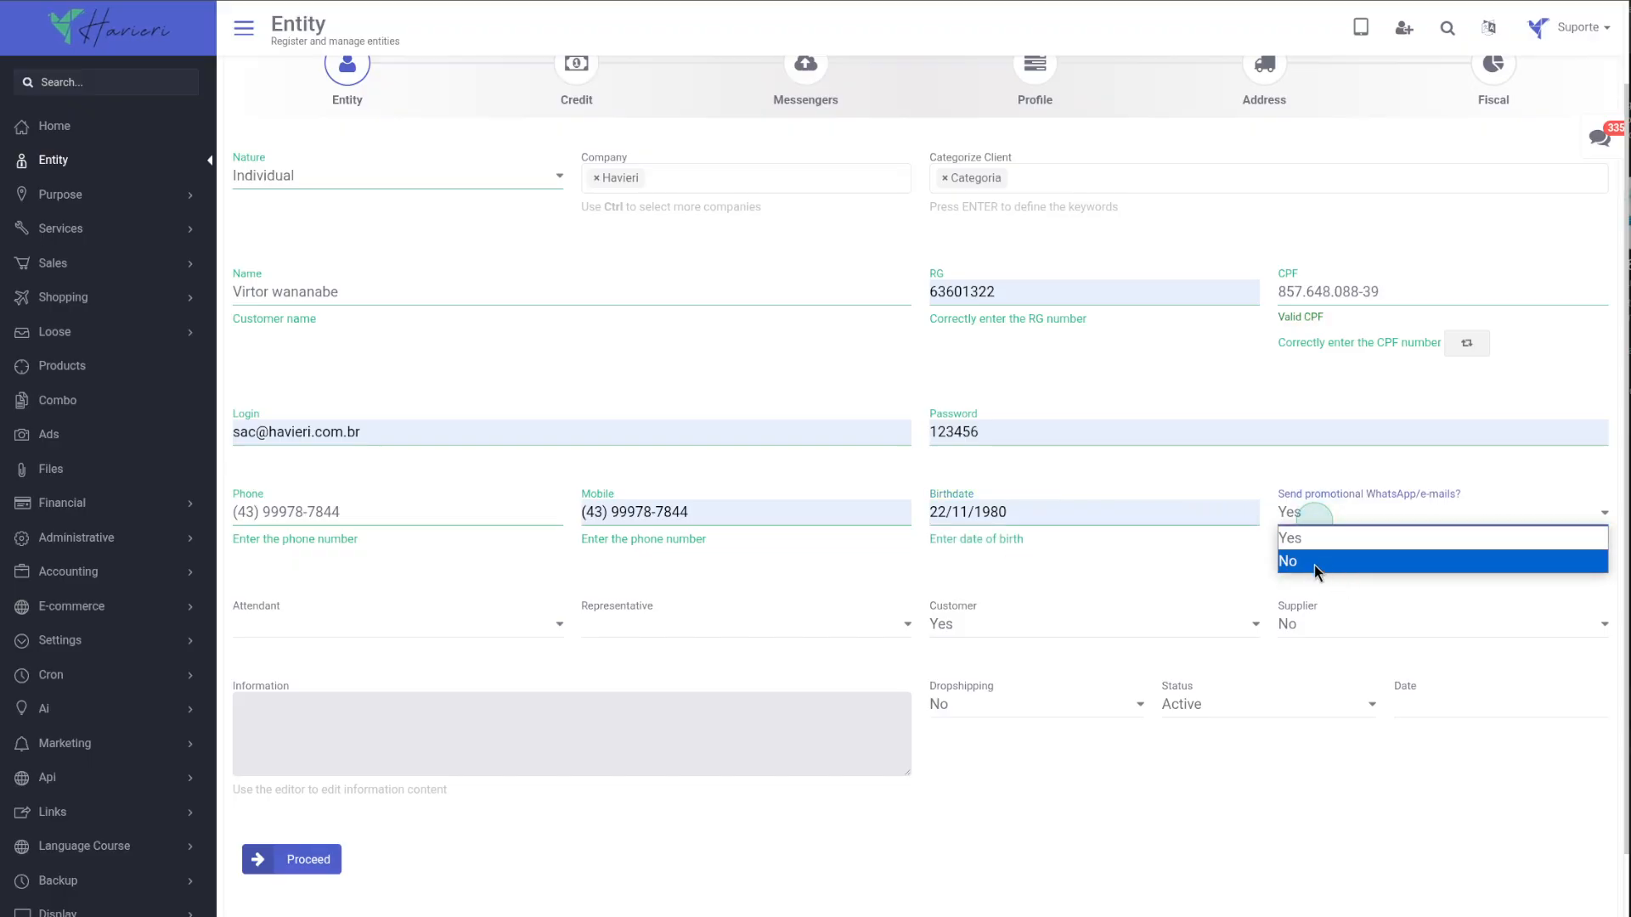
{"action": "left_click", "coordinate": [960, 624]}
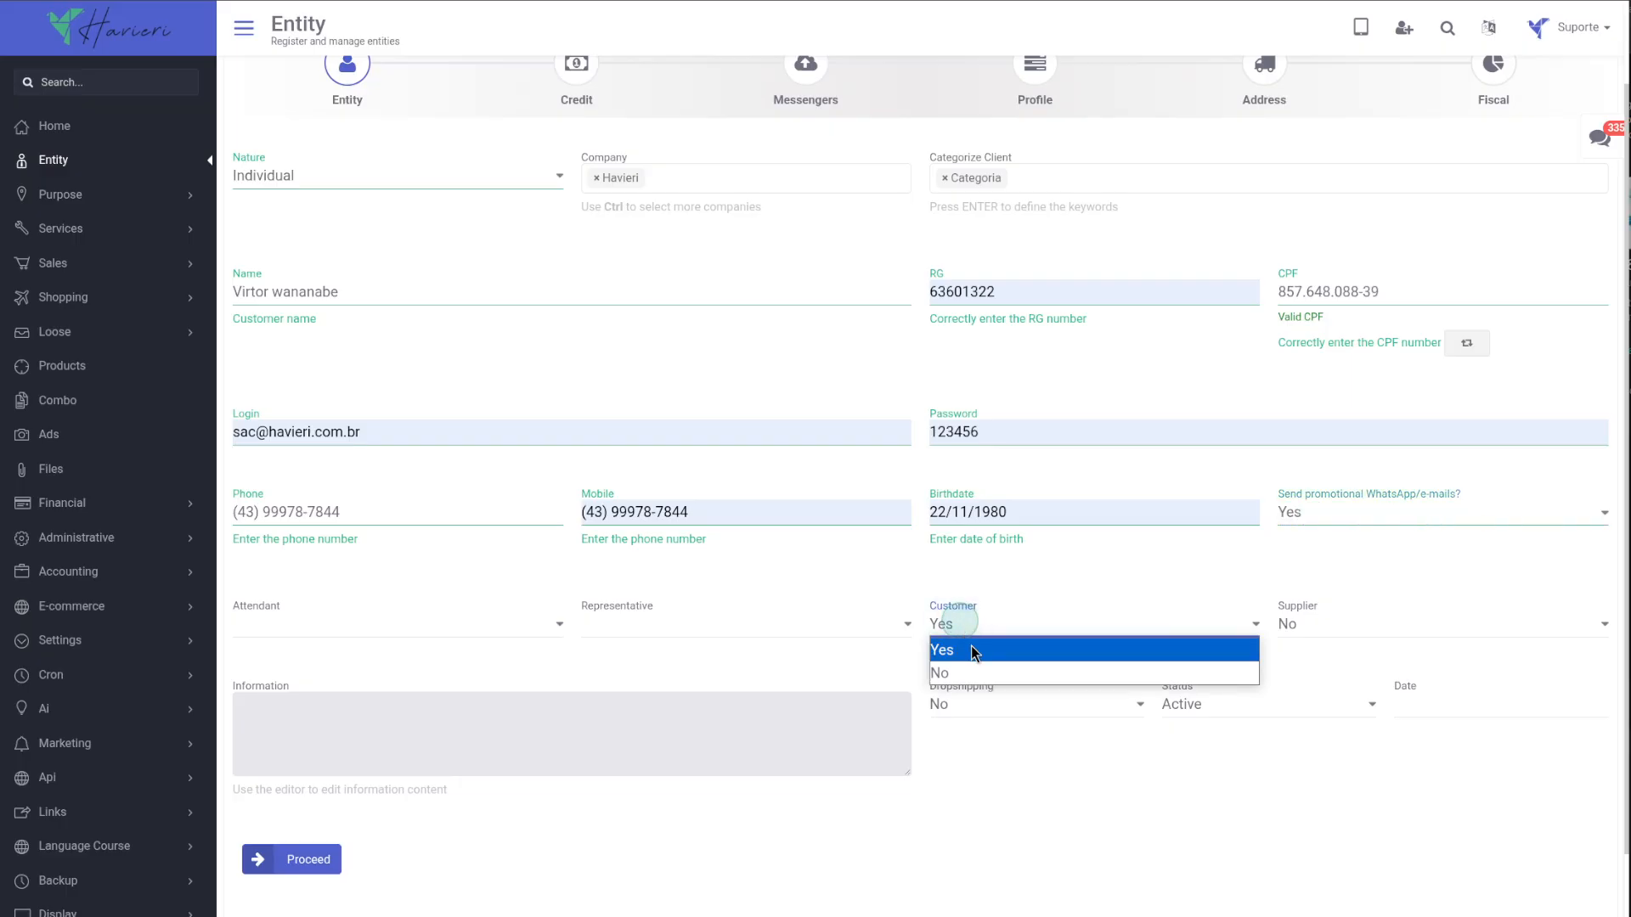
{"action": "left_click", "coordinate": [1061, 650]}
{"action": "left_click", "coordinate": [1308, 626]}
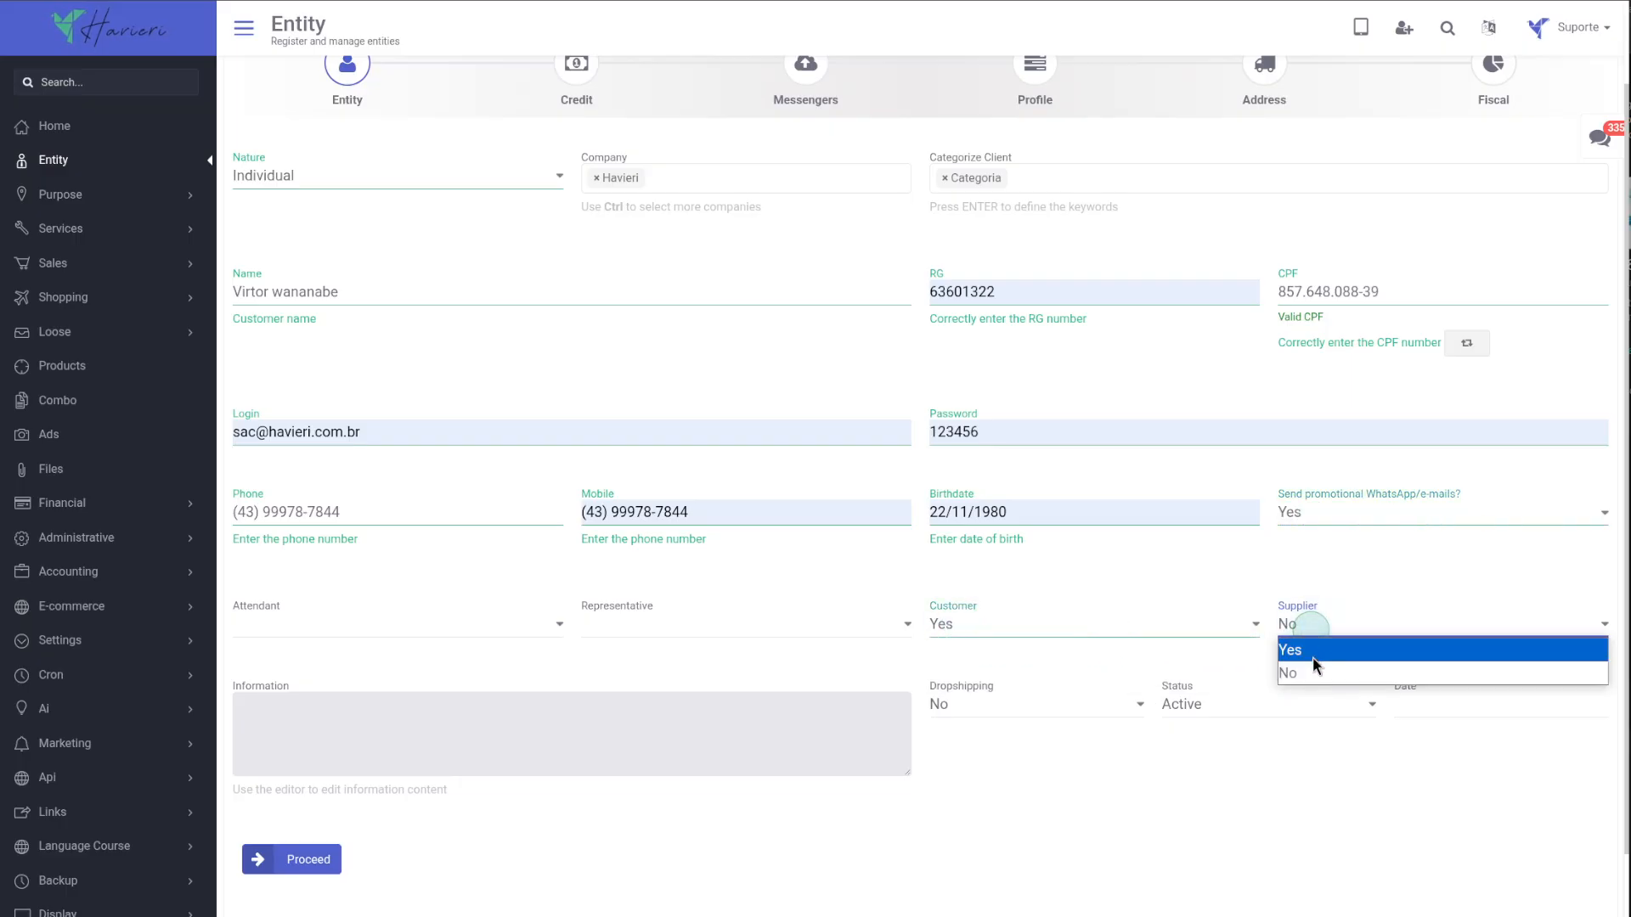
{"action": "left_click", "coordinate": [1183, 702]}
{"action": "left_click", "coordinate": [1183, 703]}
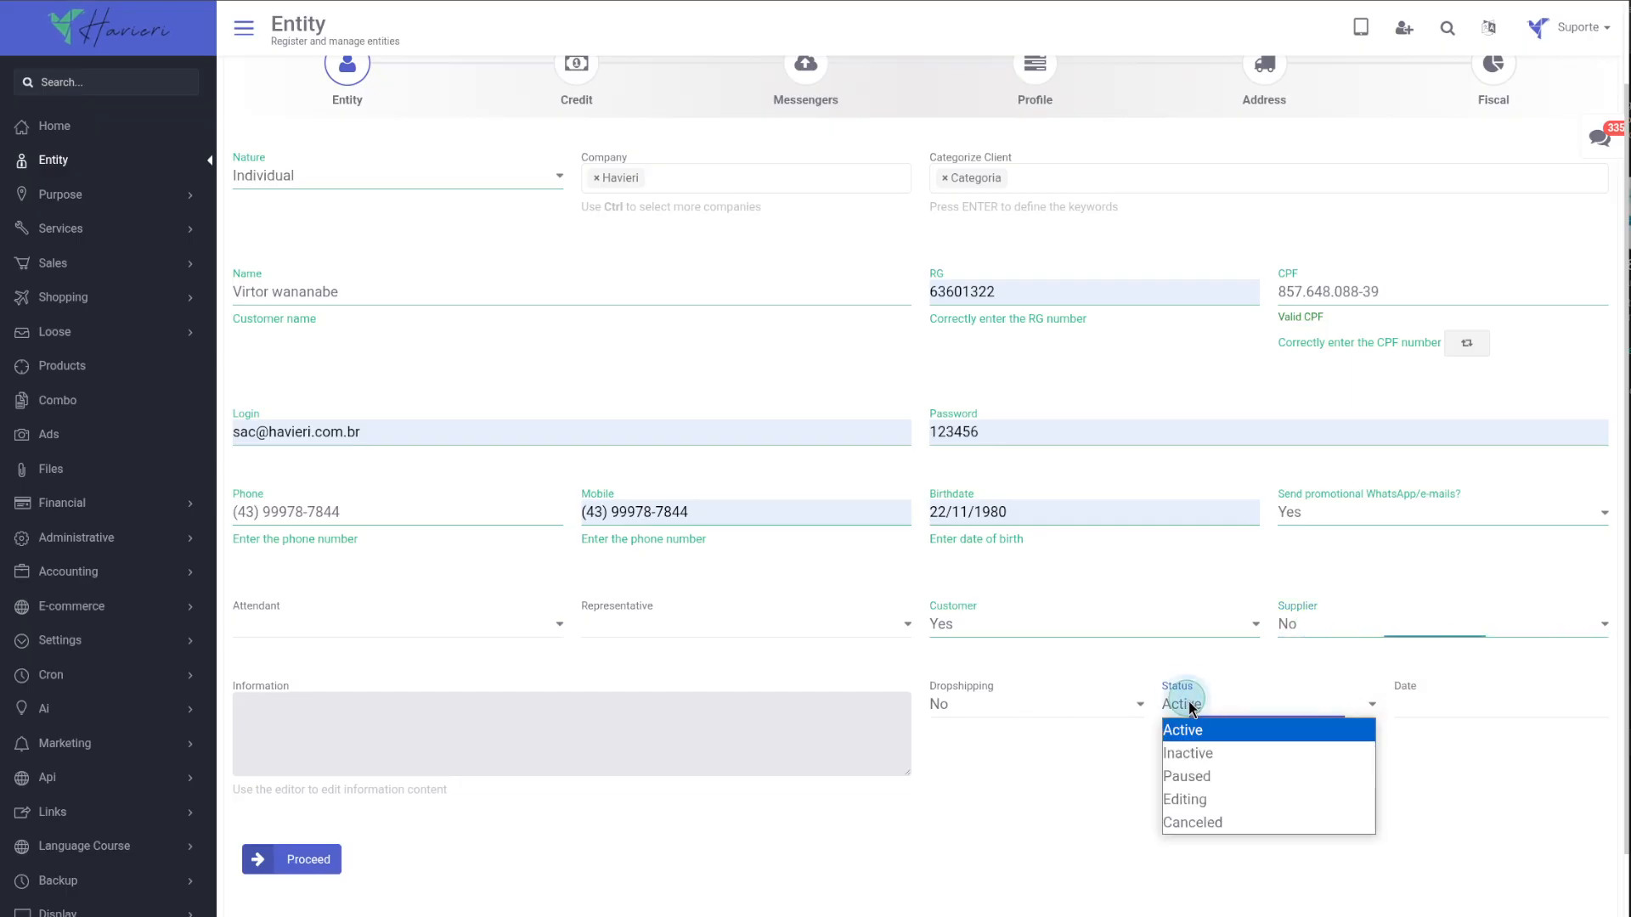
{"action": "left_click", "coordinate": [788, 800]}
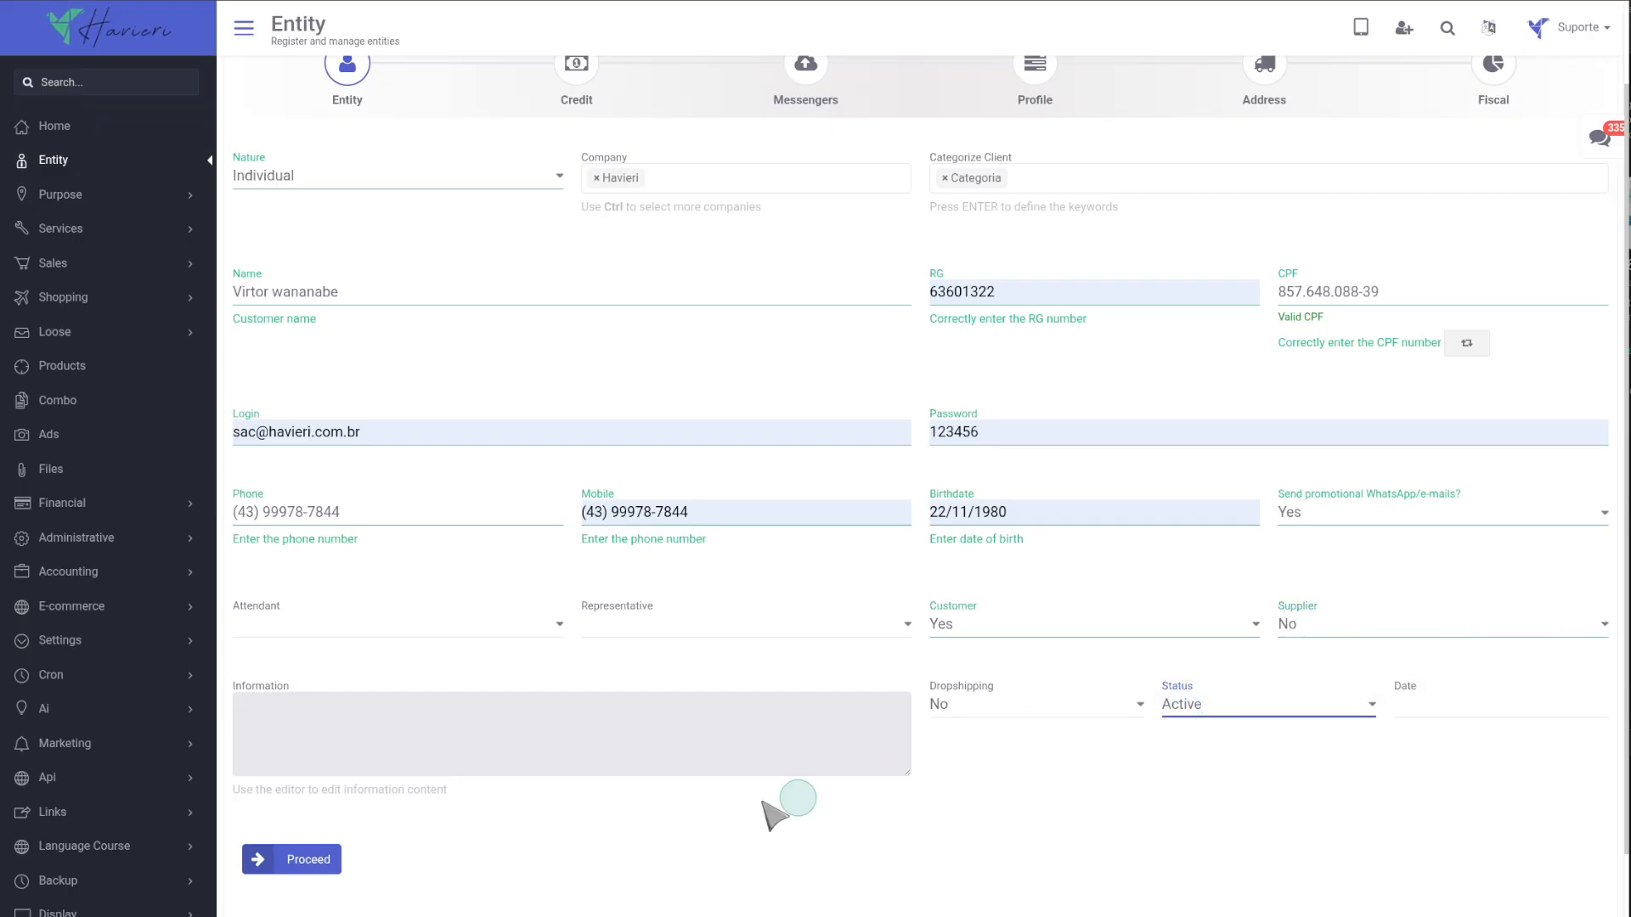
Proceed to save the new entity record.
{"action": "scroll", "coordinate": [595, 820], "scroll_direction": "down", "scroll_amount": 1}
{"action": "left_click", "coordinate": [330, 787]}
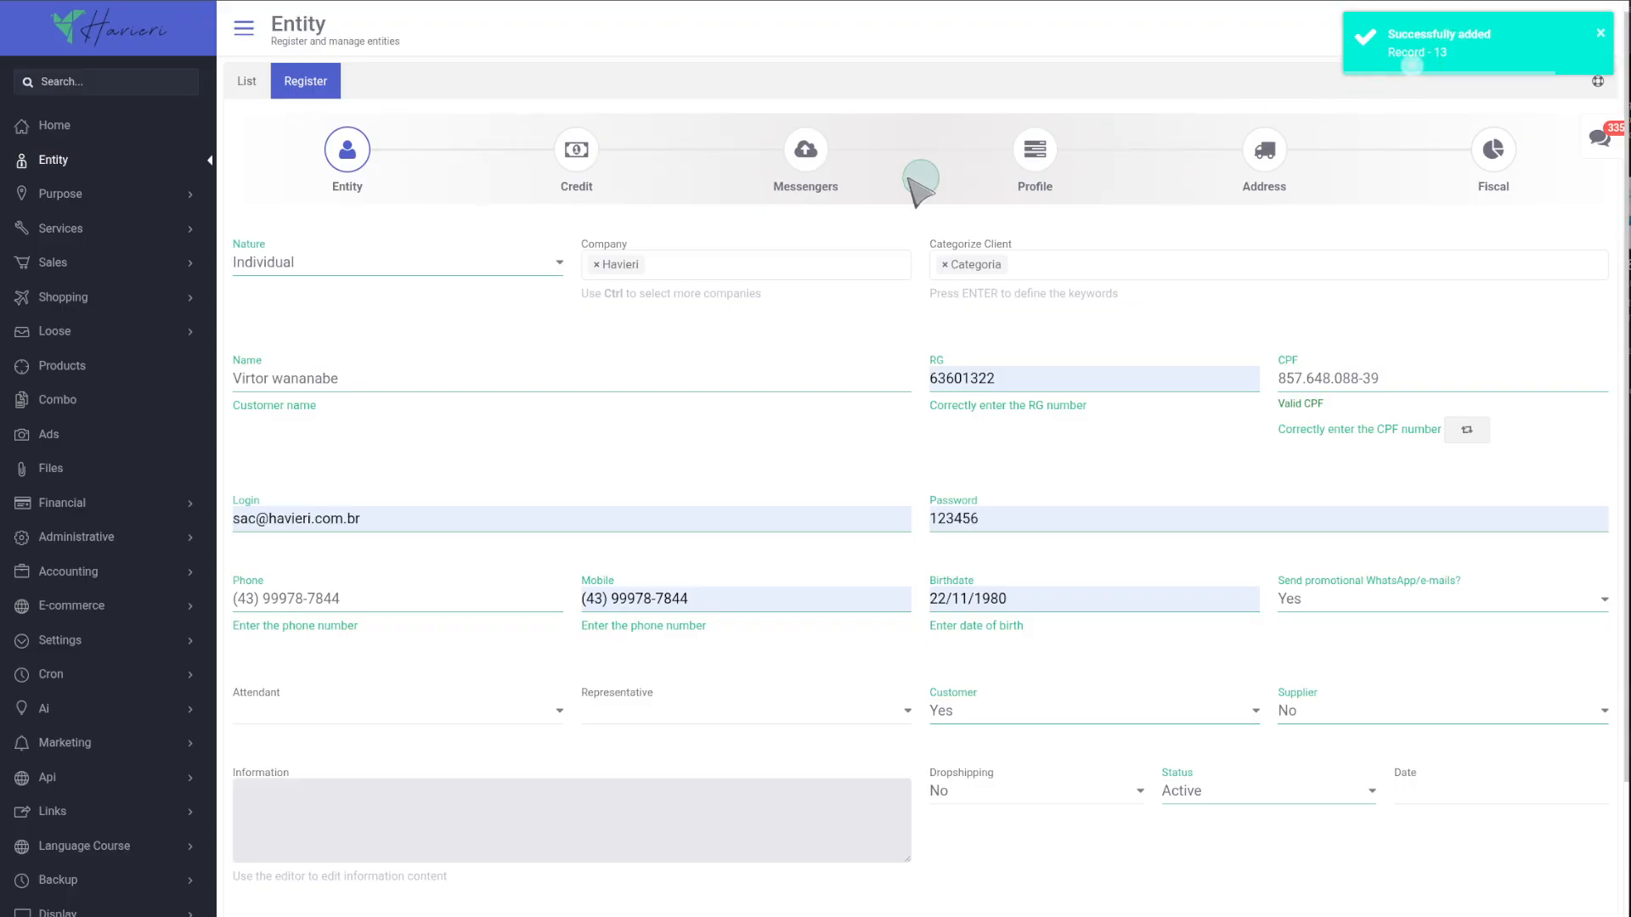
Open the Credit step and register a Monthly Billing credit in USD - United States Dollar with value 1.000,00.
{"action": "left_click", "coordinate": [576, 174]}
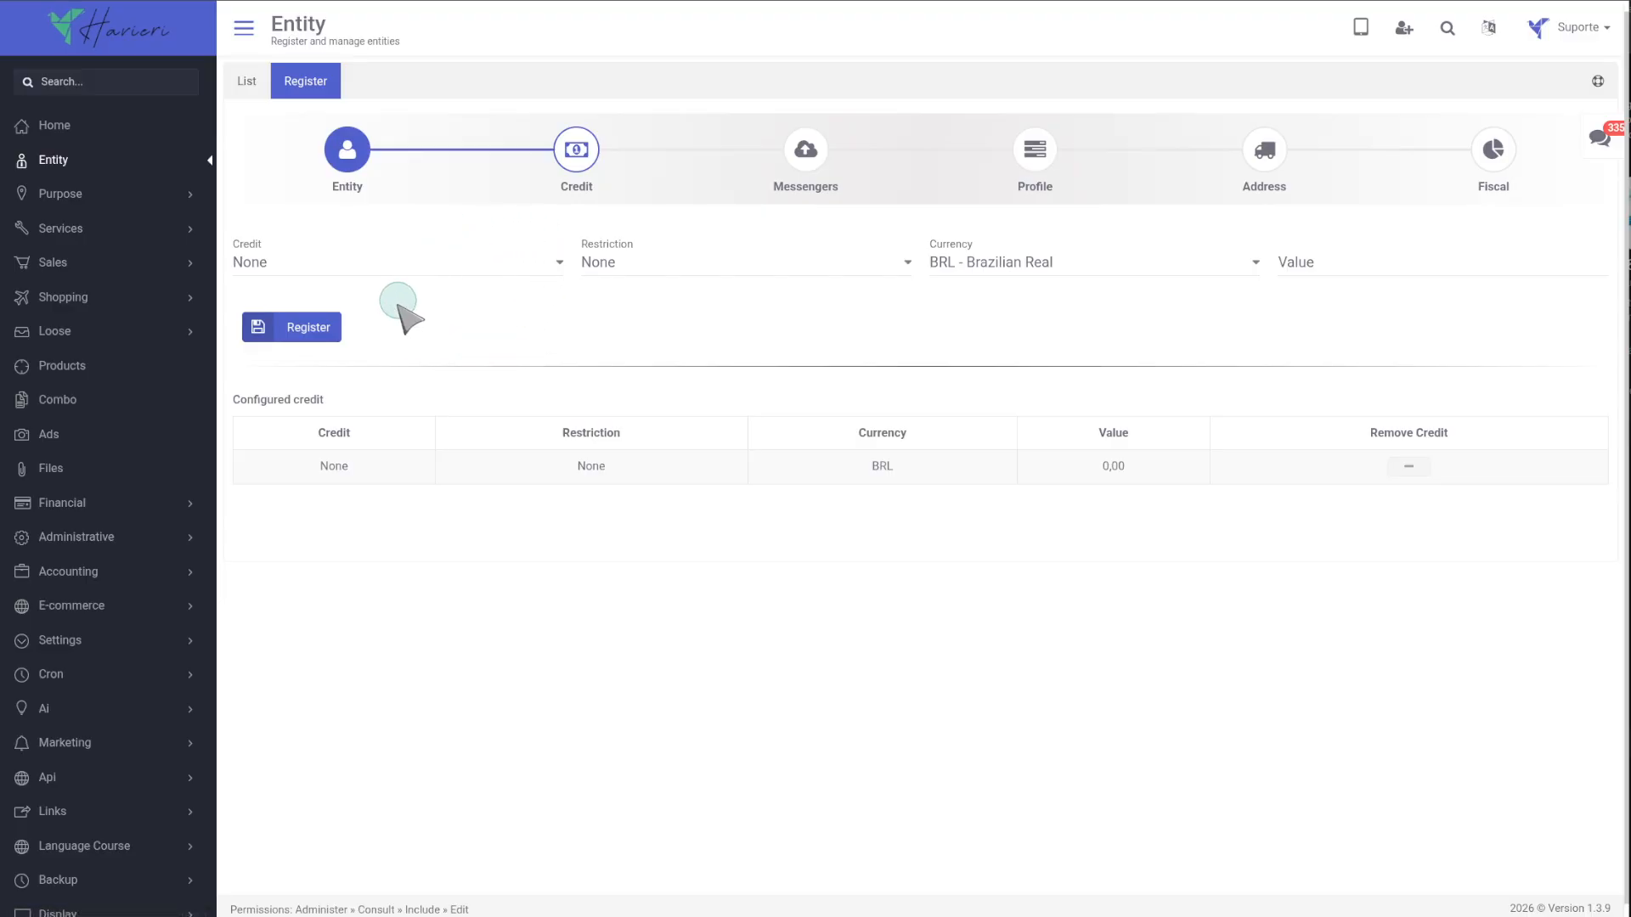
{"action": "left_click", "coordinate": [331, 262]}
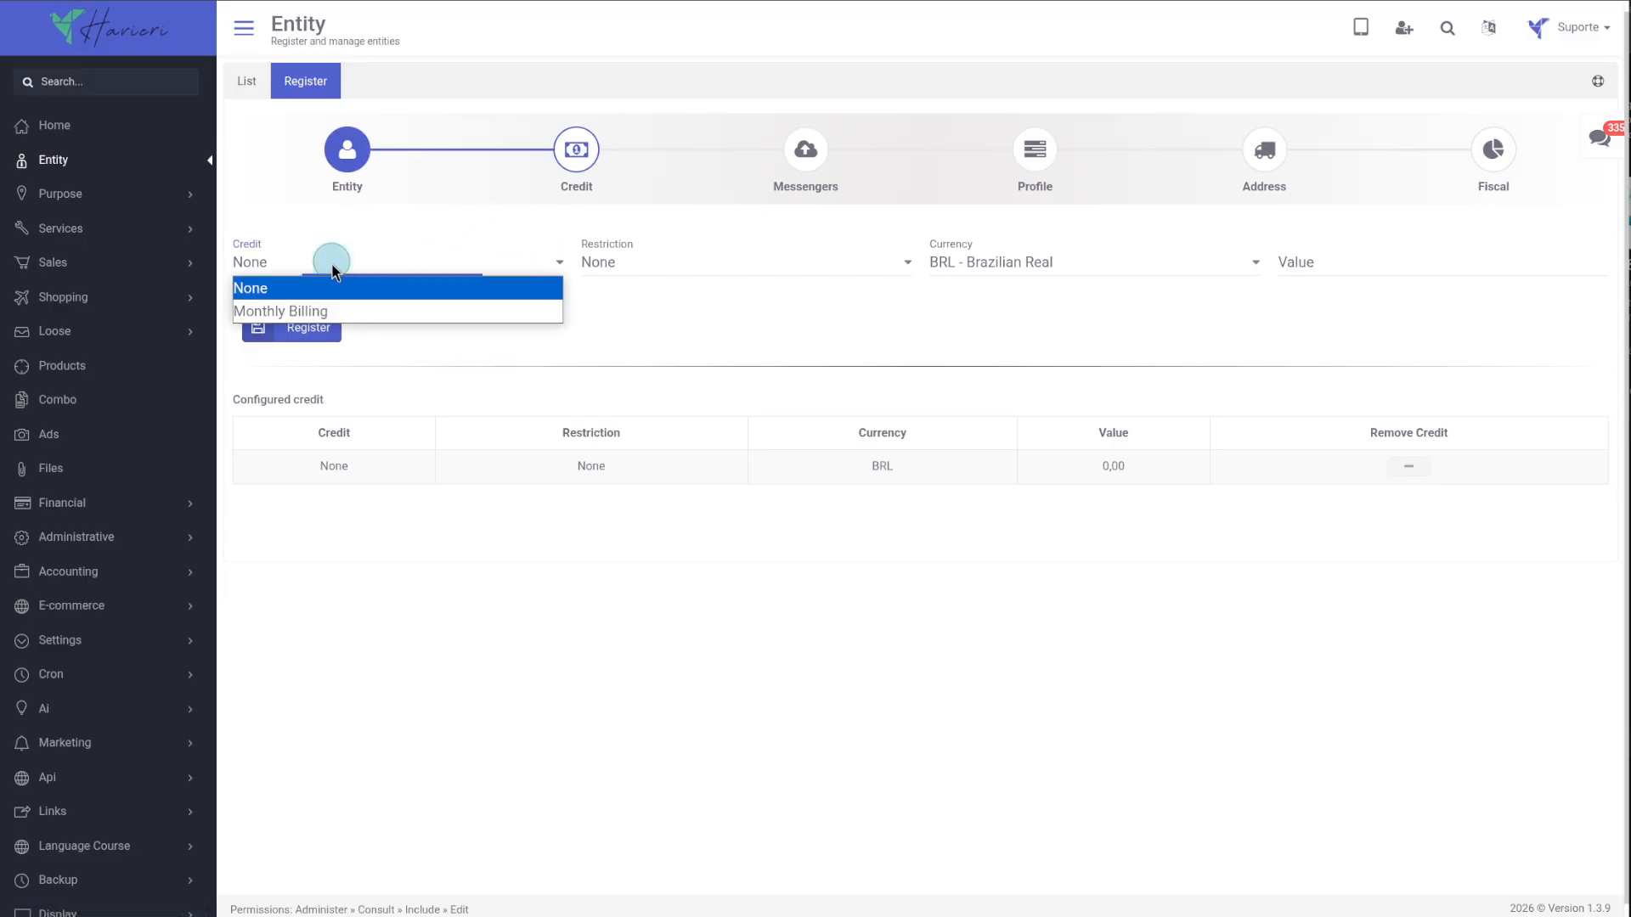
{"action": "left_click", "coordinate": [592, 264]}
{"action": "left_click", "coordinate": [600, 263]}
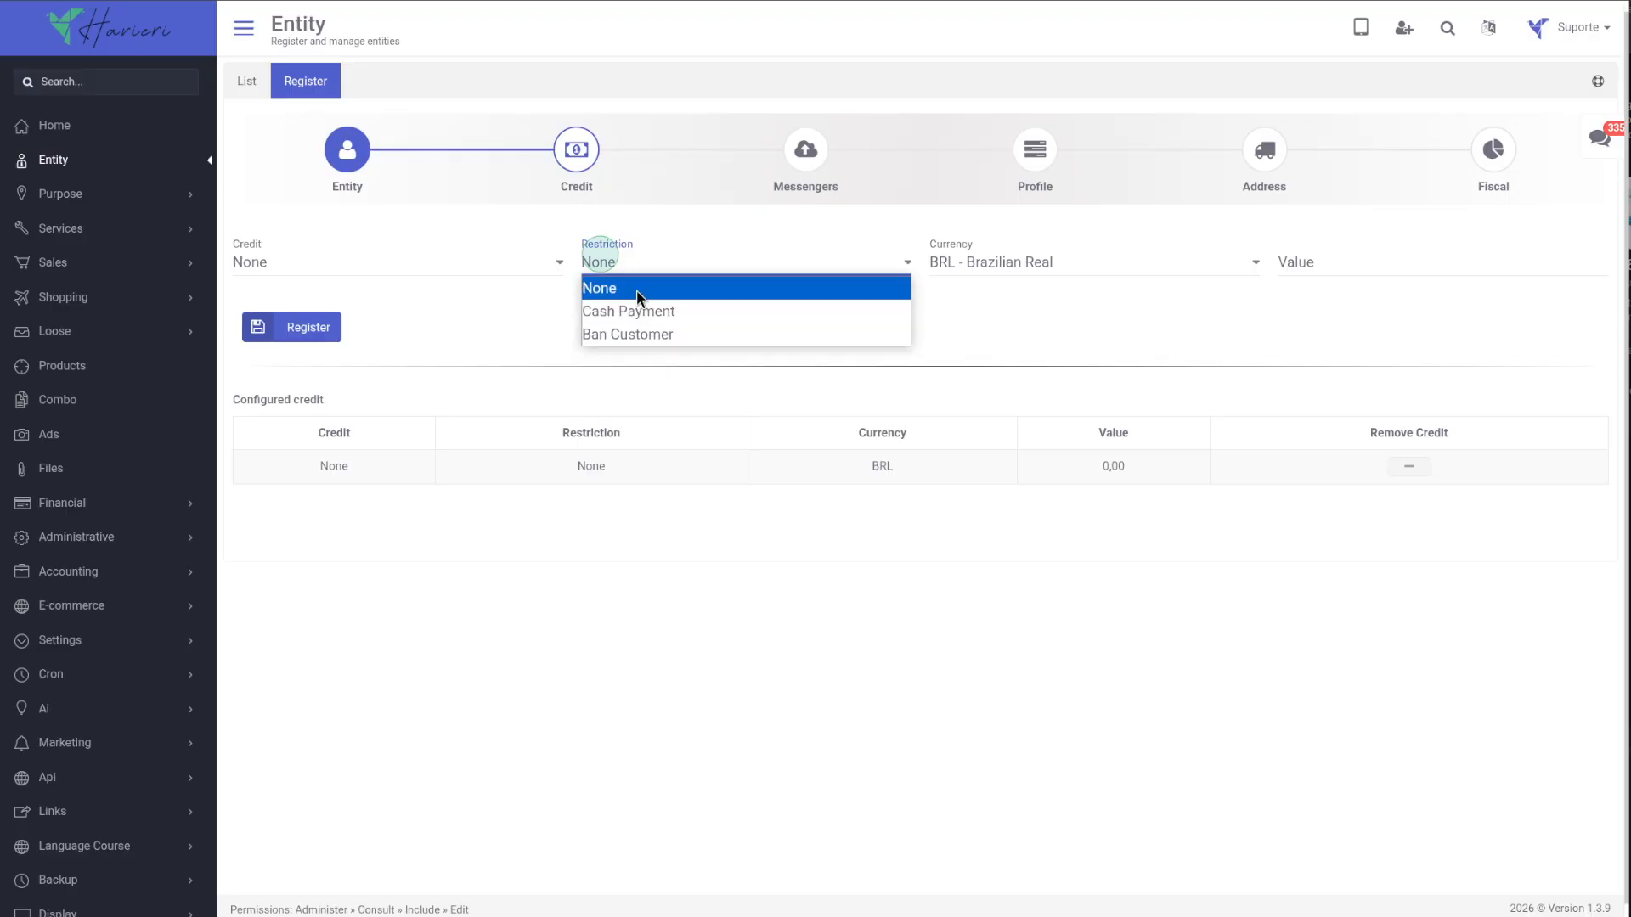
{"action": "left_click", "coordinate": [351, 263]}
{"action": "left_click", "coordinate": [363, 314]}
{"action": "left_click", "coordinate": [600, 304]}
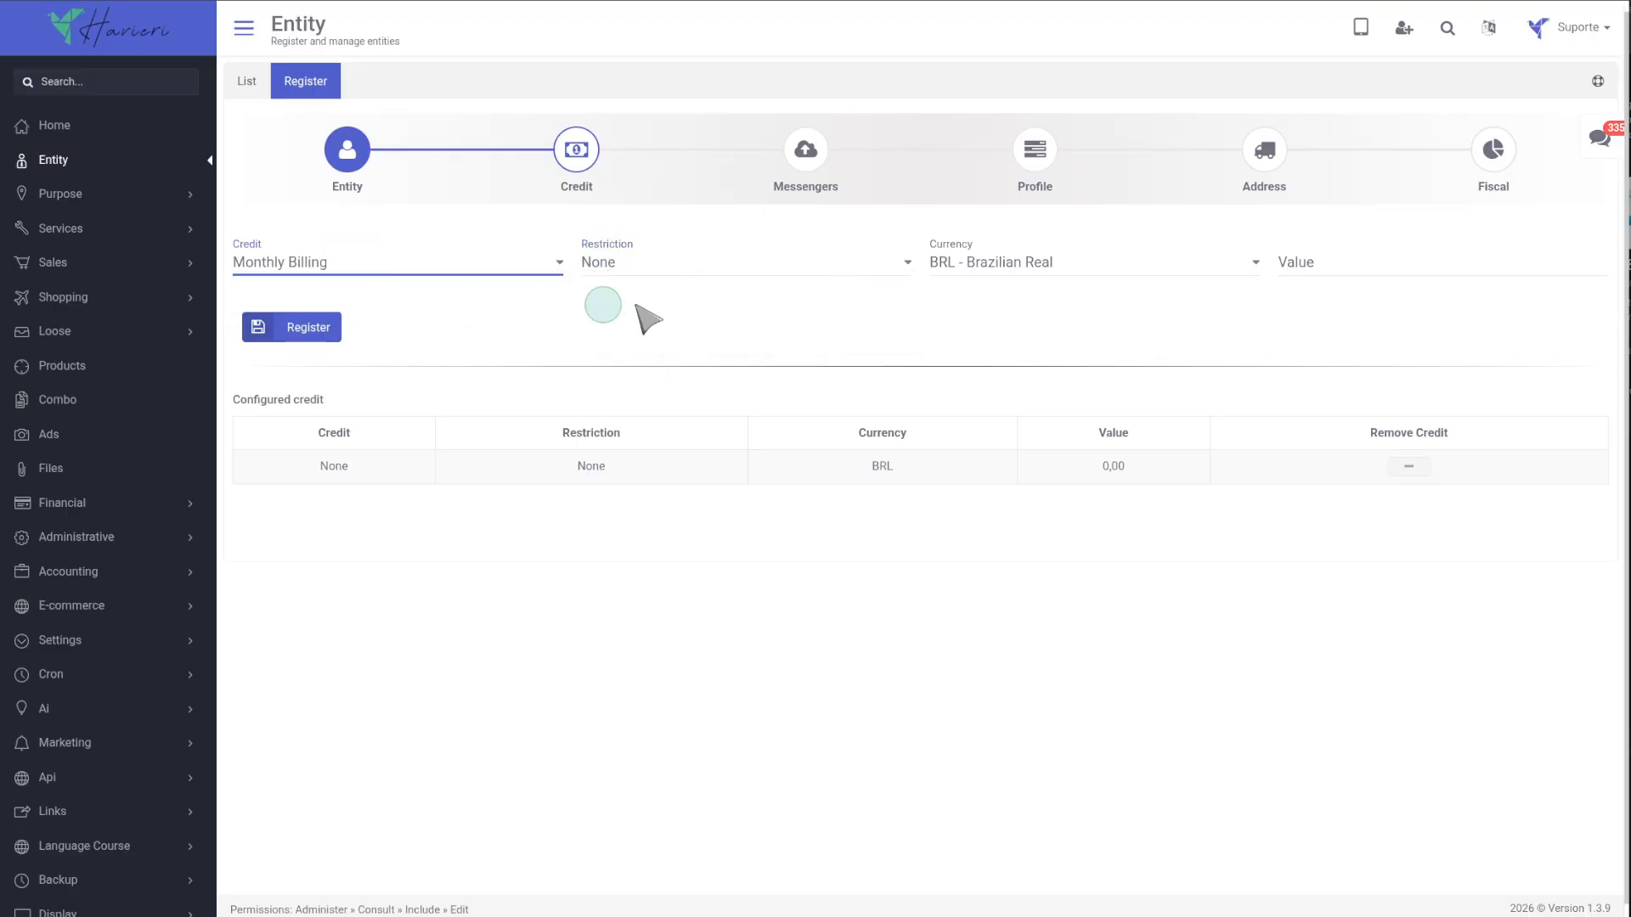
{"action": "left_click", "coordinate": [994, 263]}
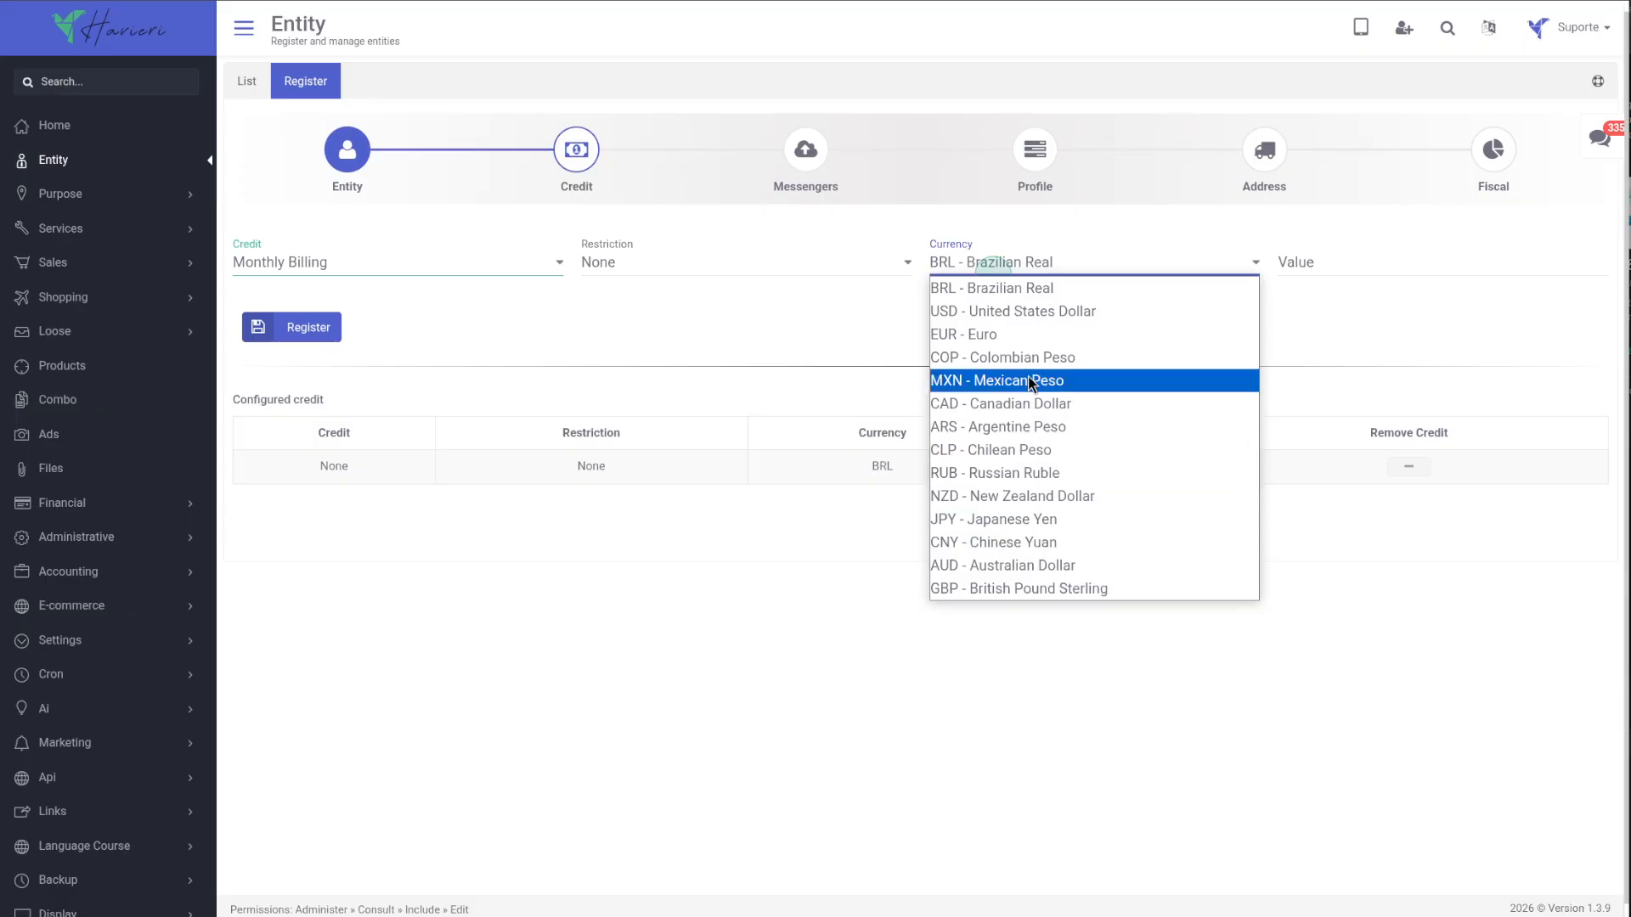
{"action": "left_click", "coordinate": [1051, 314]}
{"action": "left_click", "coordinate": [1311, 269]}
{"action": "type", "text": "100000"}
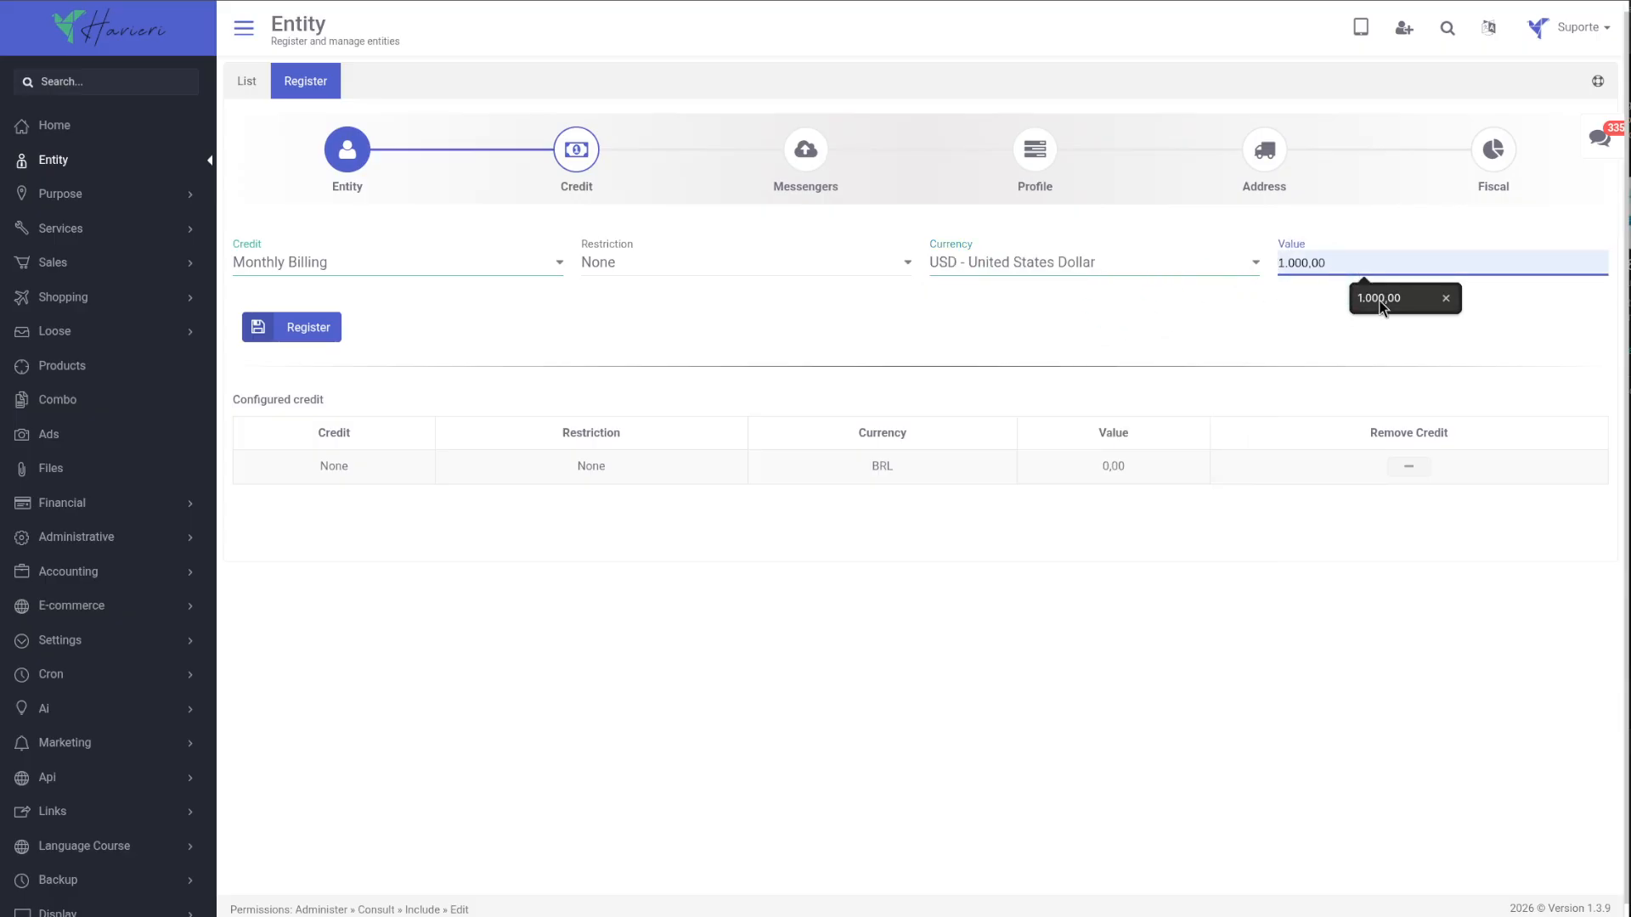
{"action": "left_click", "coordinate": [327, 331]}
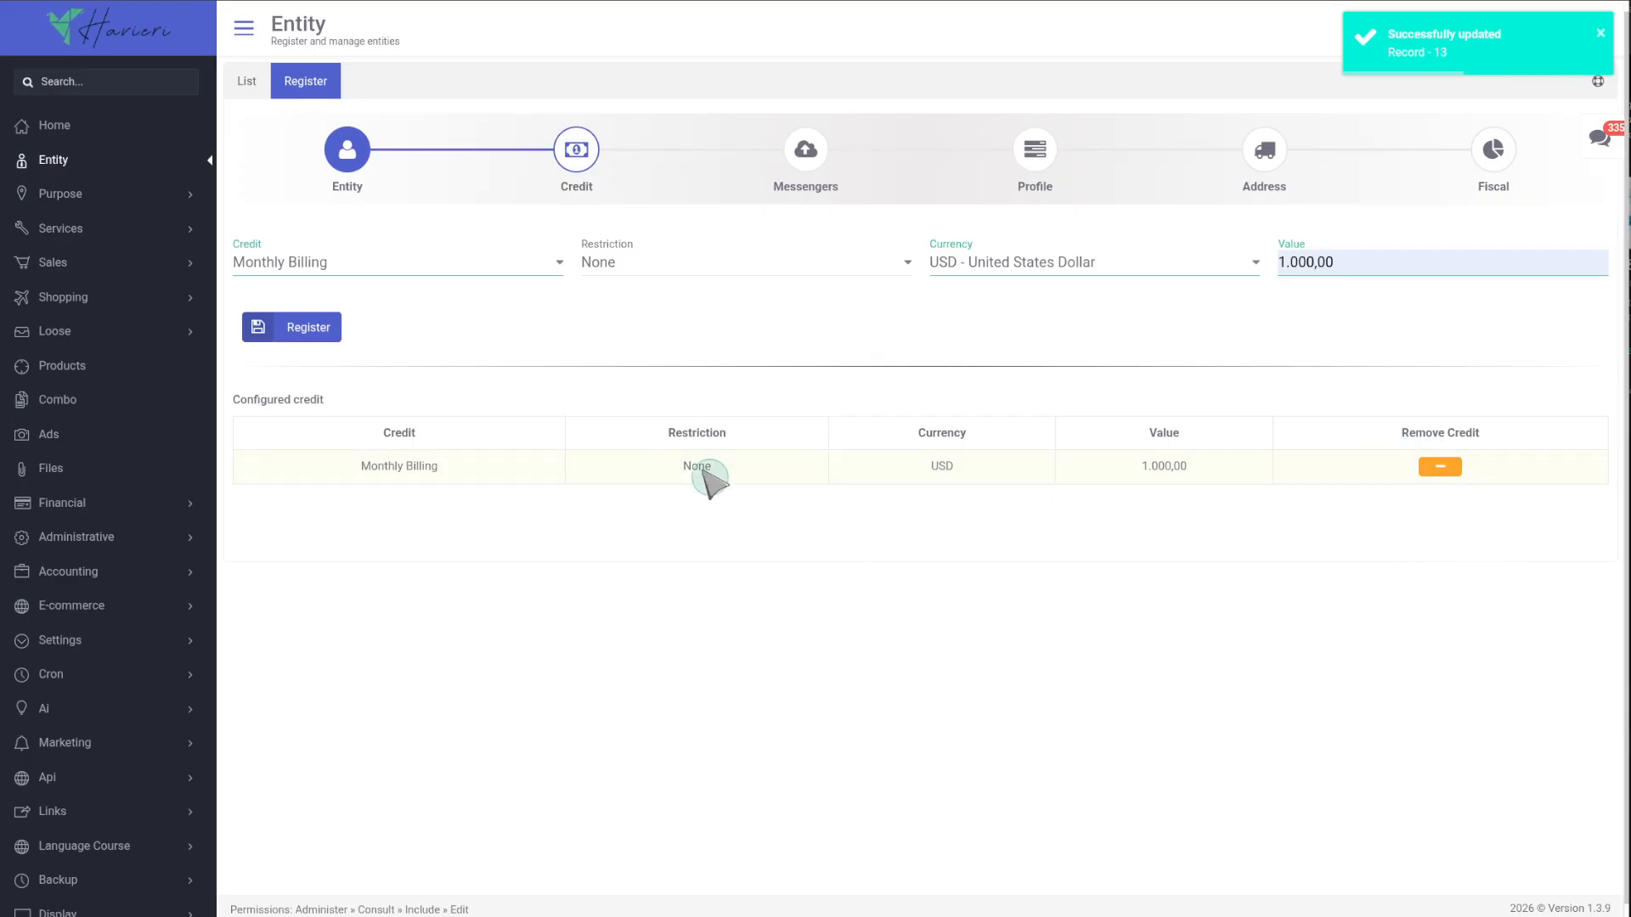
Open the Messengers step and register an Email Vendas account with a suggested e-mail address.
{"action": "left_click", "coordinate": [805, 149]}
{"action": "left_click", "coordinate": [712, 252]}
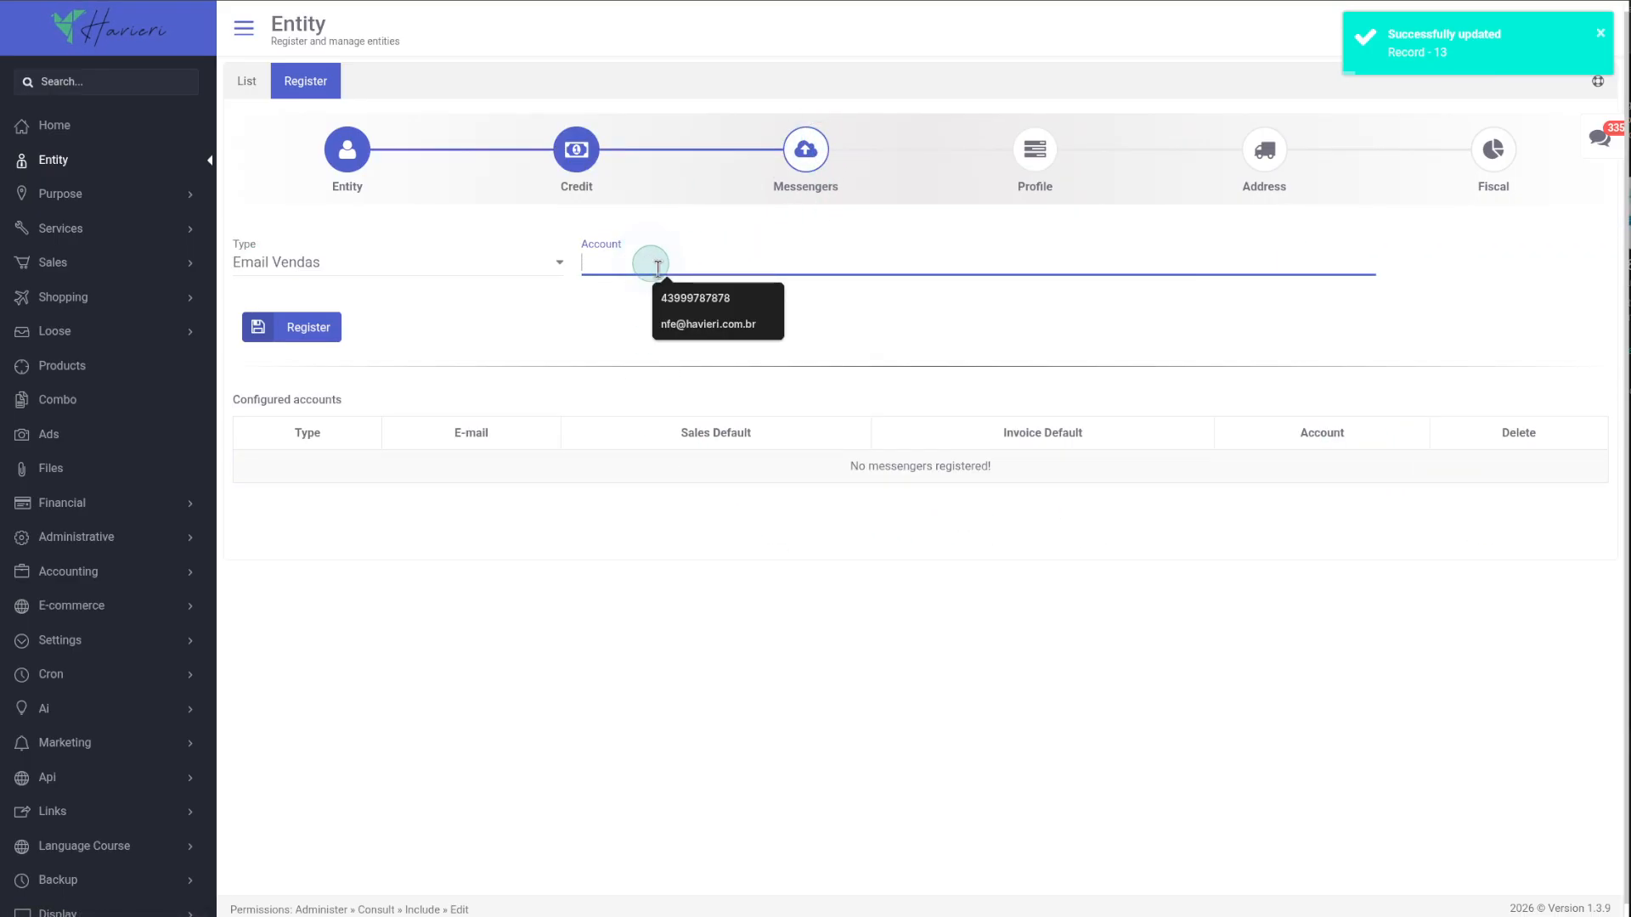
{"action": "left_click", "coordinate": [708, 323]}
{"action": "left_click", "coordinate": [327, 326]}
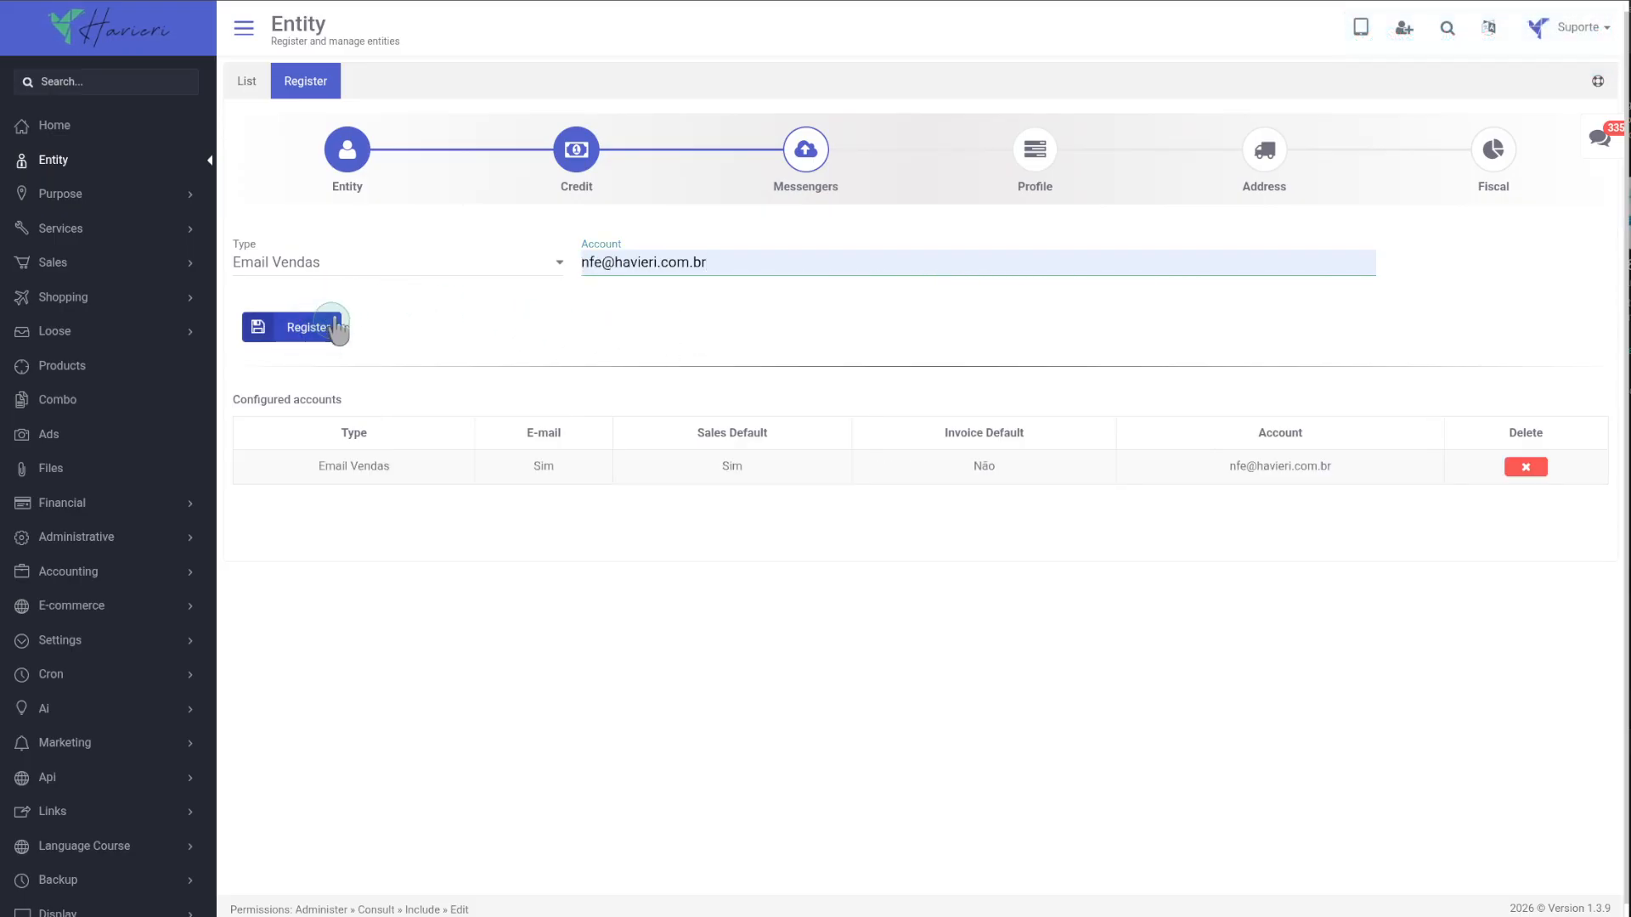
Register a WhatsApp messenger account with area code Brasil +55 and the customer's phone number from suggestions.
{"action": "left_click", "coordinate": [355, 270]}
{"action": "left_click", "coordinate": [346, 358]}
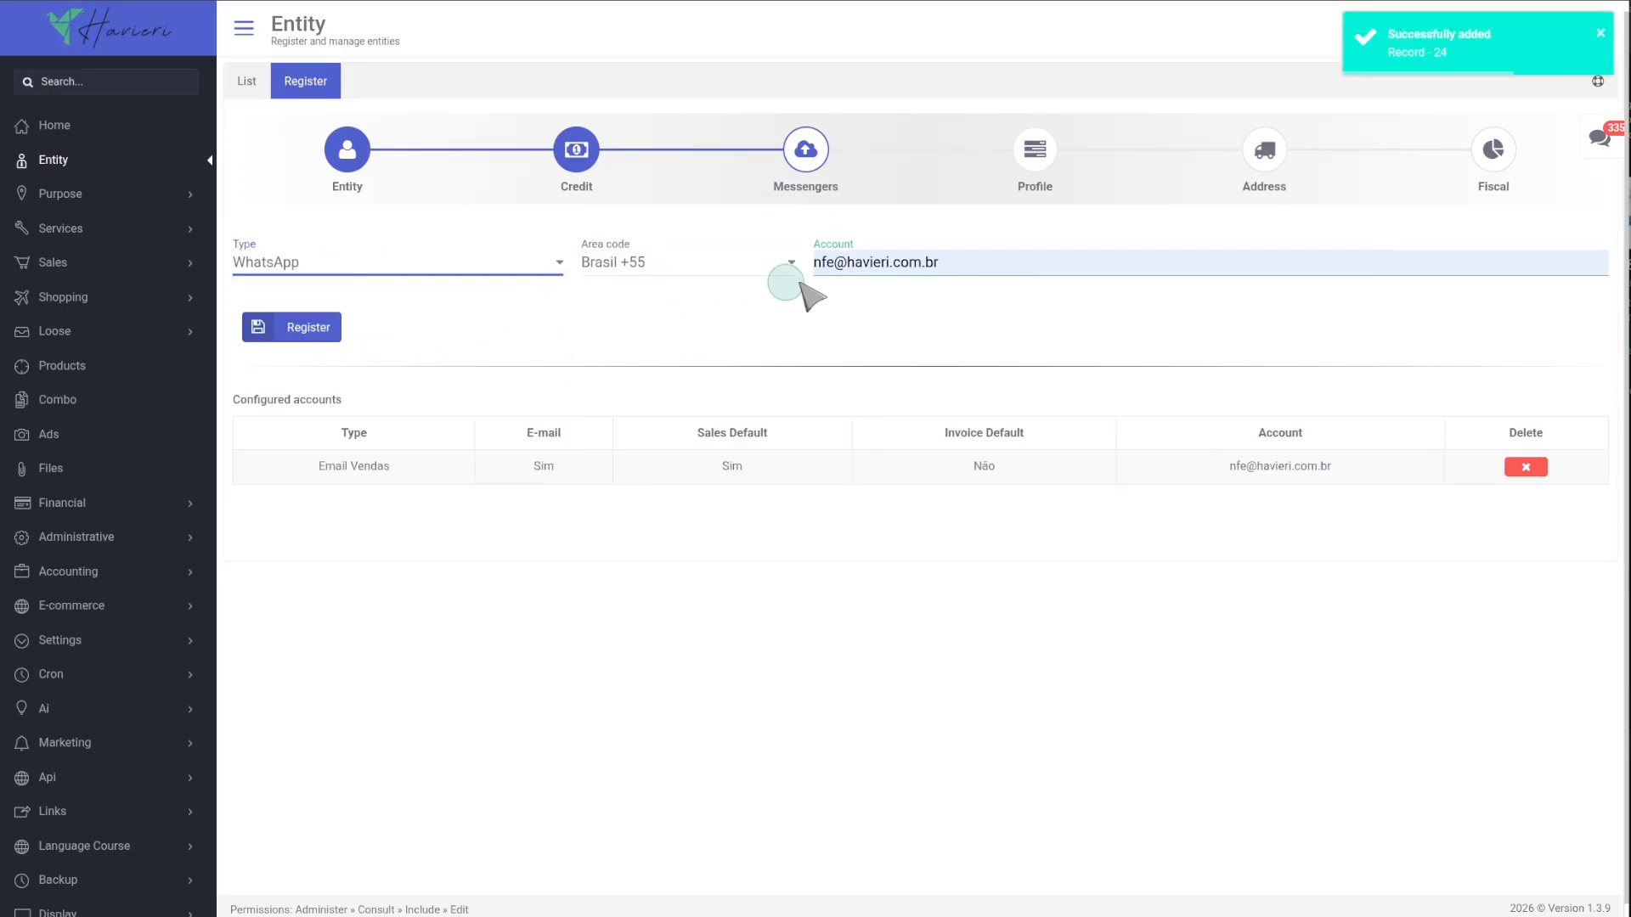
{"action": "left_click_drag", "start_coordinate": [1012, 266], "coordinate": [782, 273]}
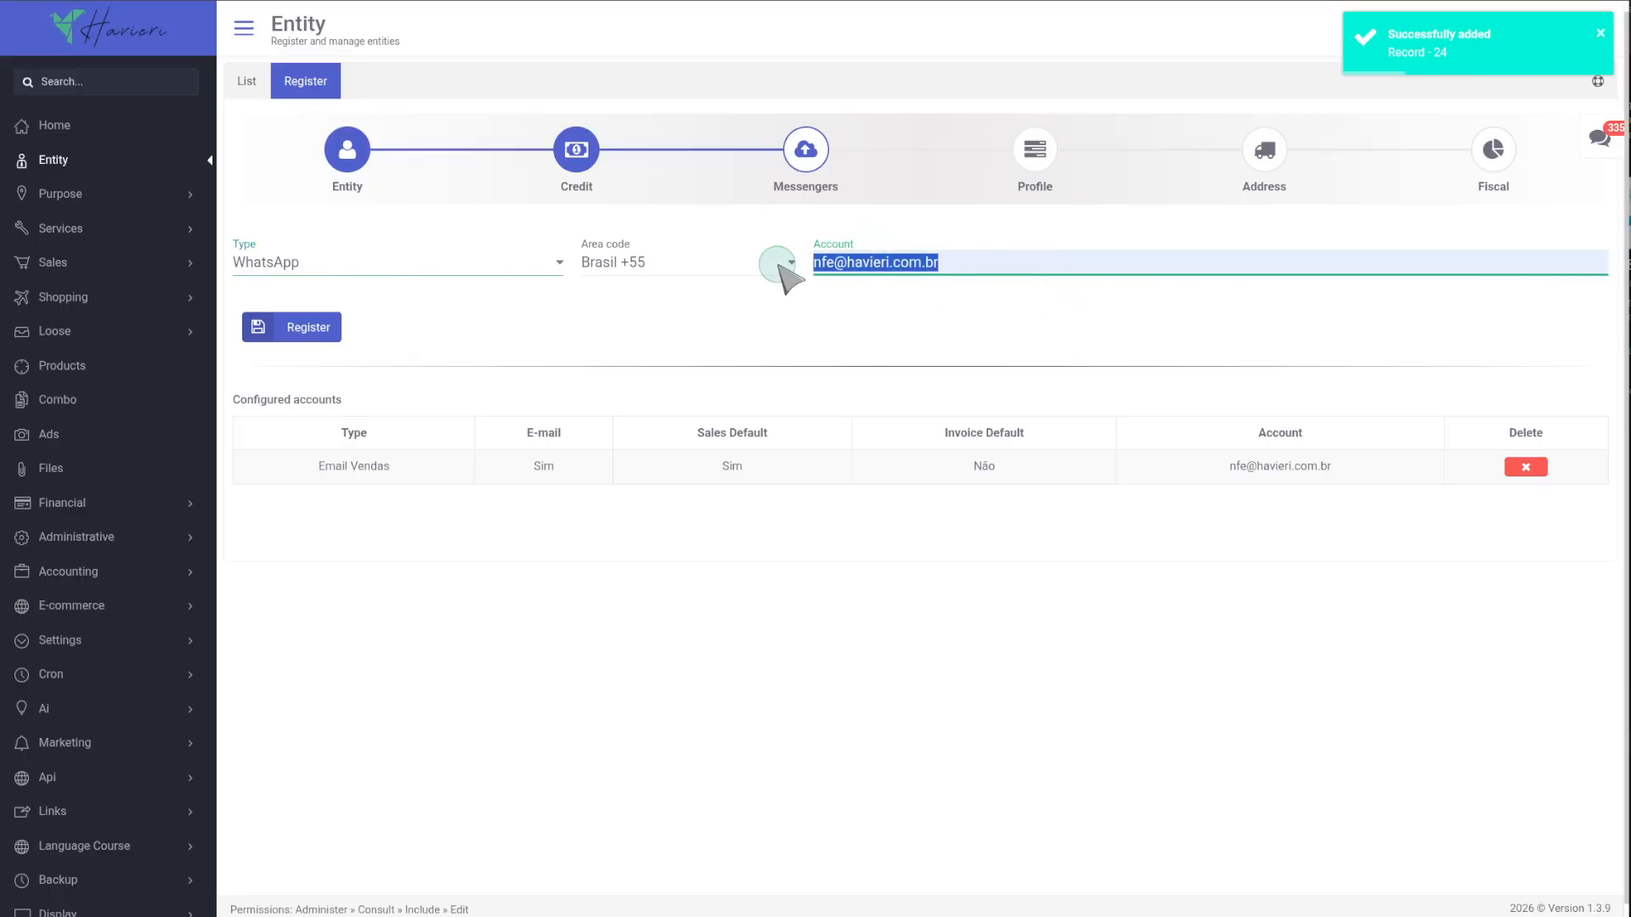
{"action": "type", "text": "43"}
{"action": "left_click", "coordinate": [926, 297]}
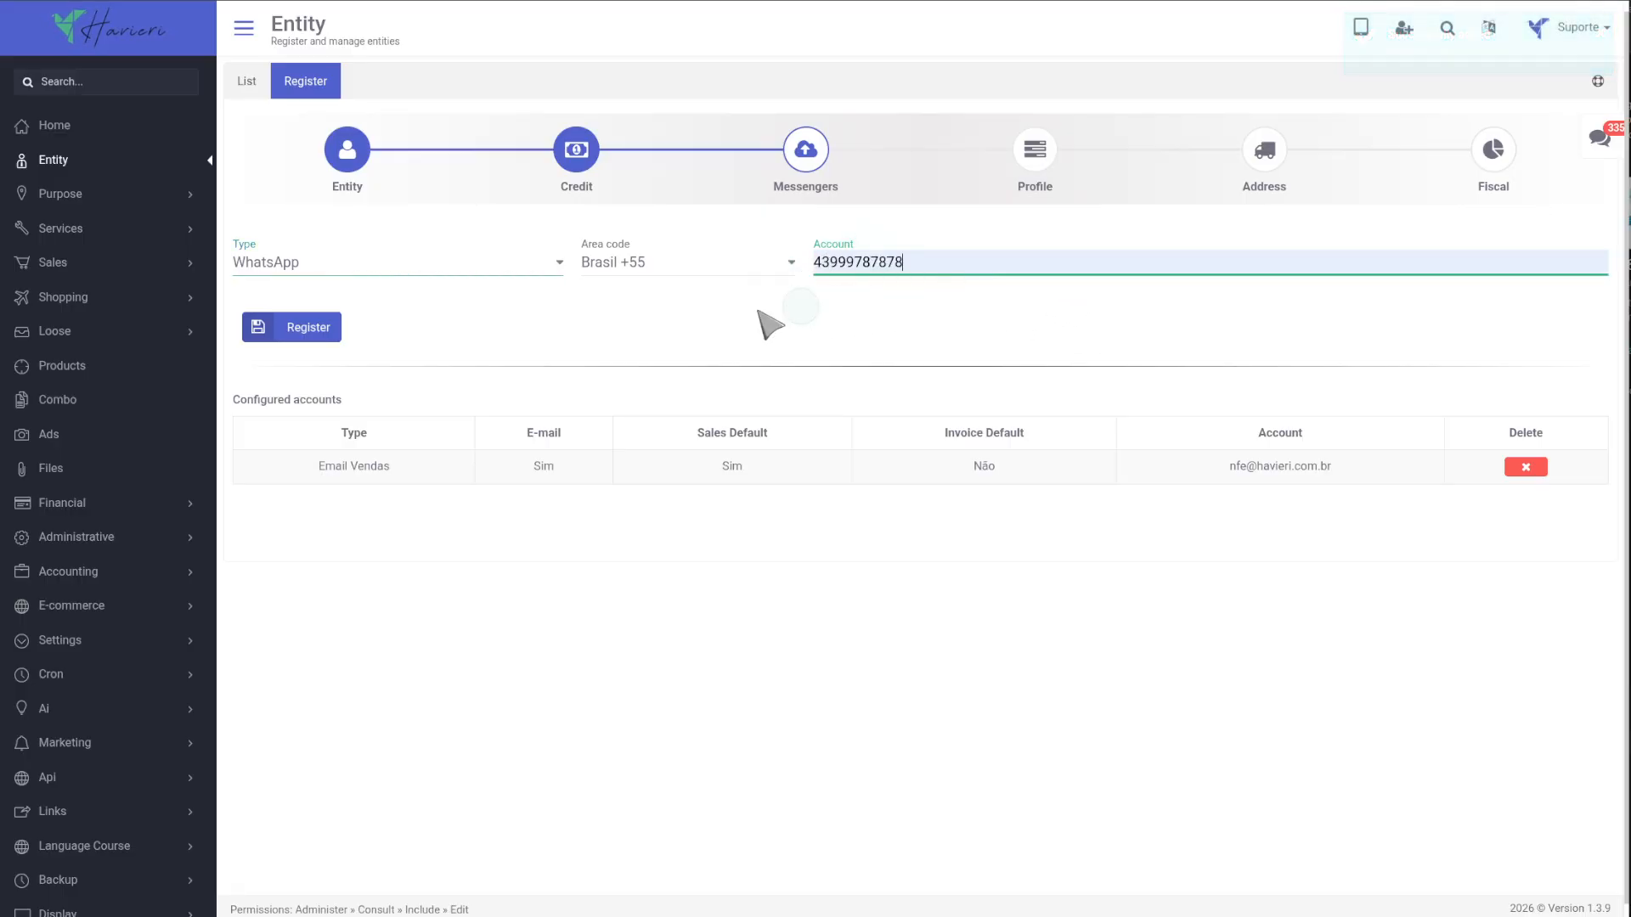
{"action": "left_click", "coordinate": [335, 328]}
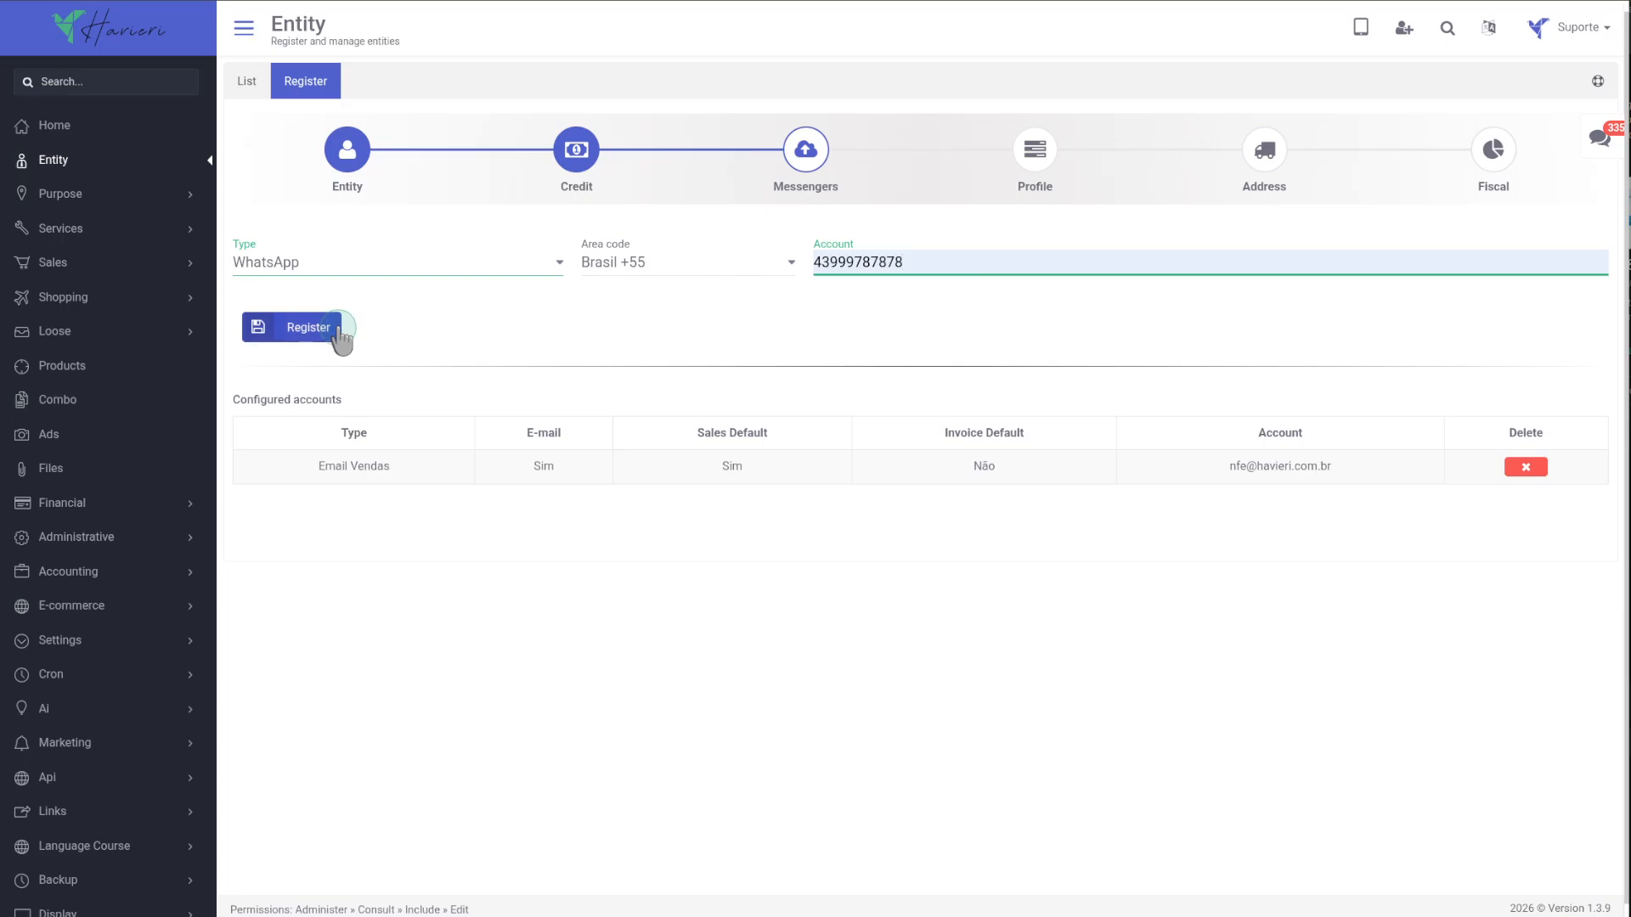
Open the Profile step and upload a profile photo from the Documents folder.
{"action": "left_click", "coordinate": [1036, 150]}
{"action": "left_click", "coordinate": [559, 466]}
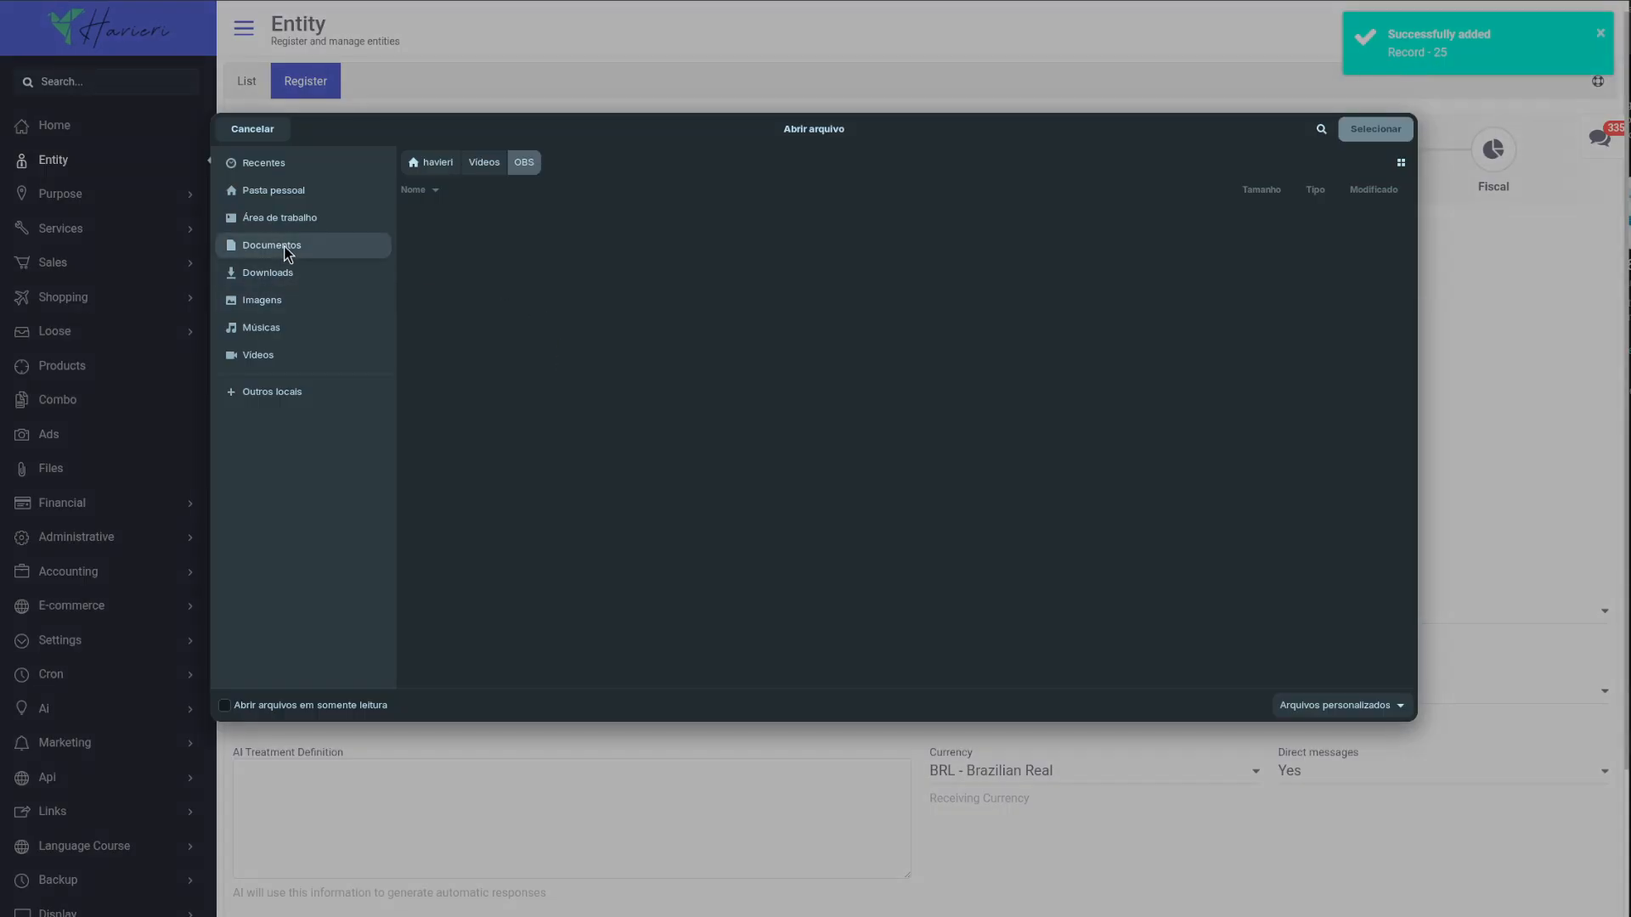
{"action": "left_click", "coordinate": [272, 246]}
{"action": "double_click", "coordinate": [447, 237]}
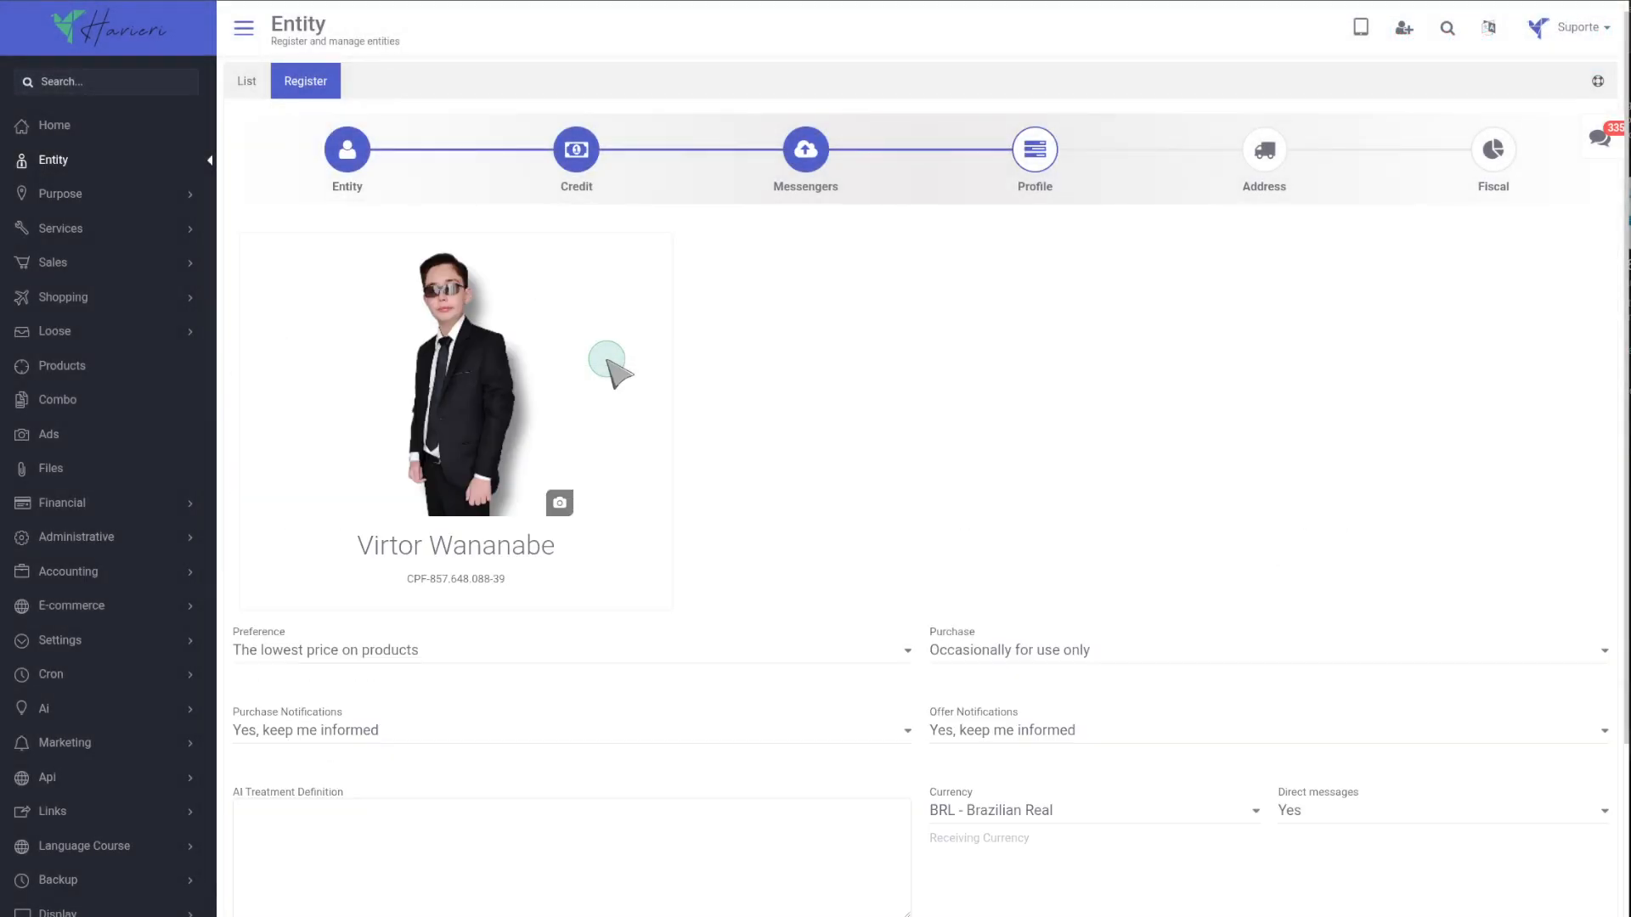
Set Preference to Free shipping and Purchase Notifications to Do not send purchase notifications.
{"action": "scroll", "coordinate": [430, 564], "scroll_direction": "down", "scroll_amount": 3}
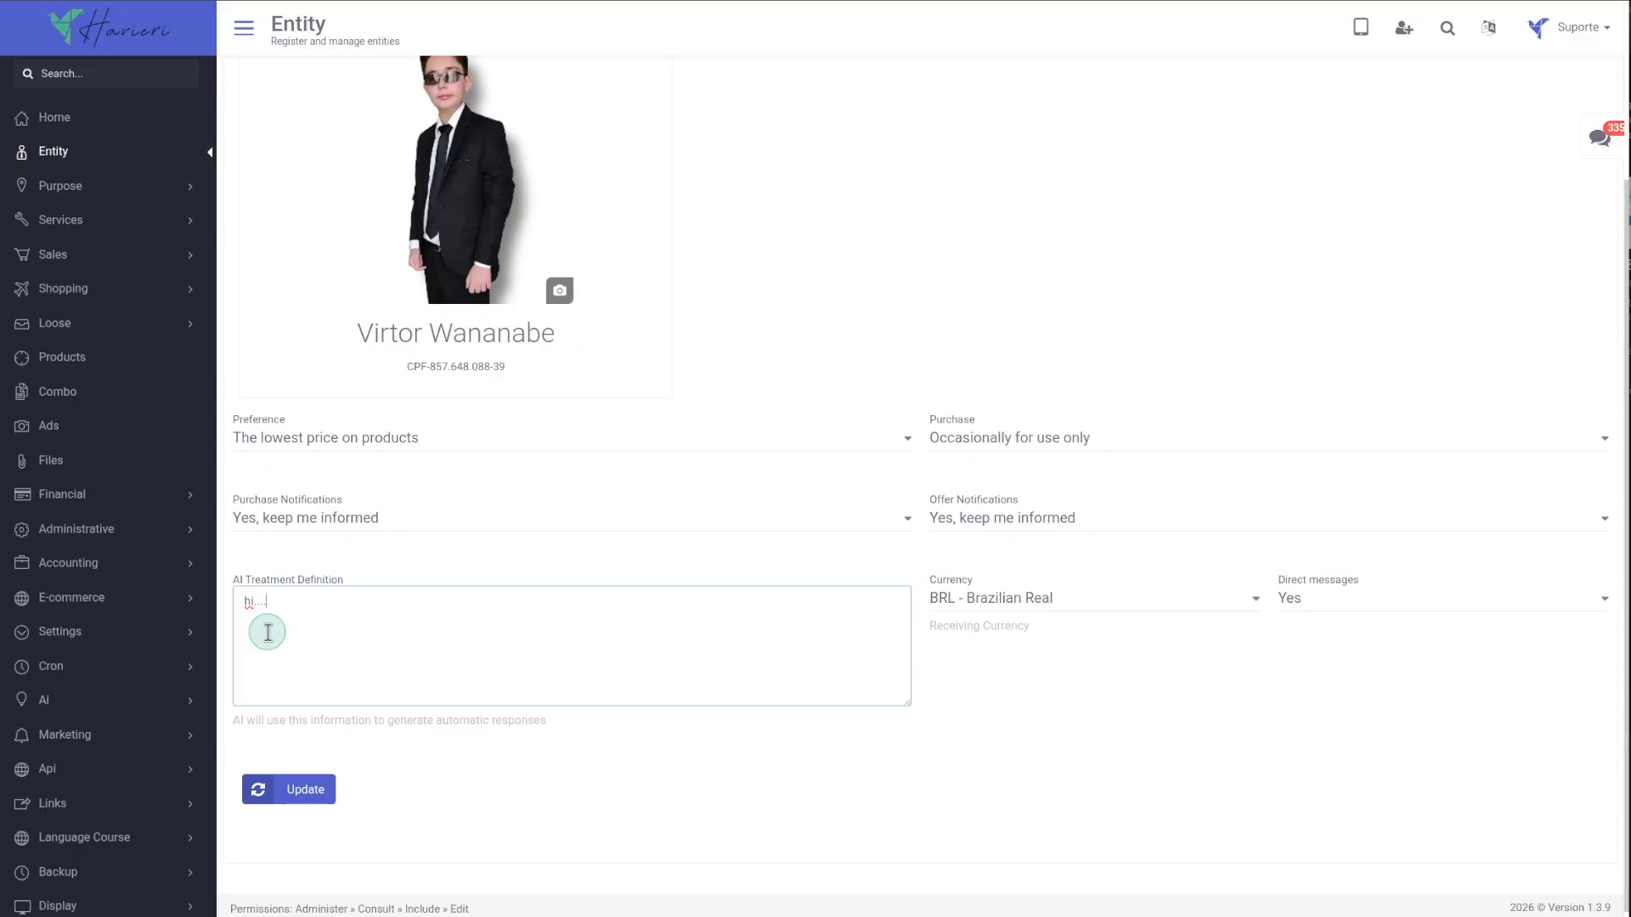
{"action": "left_click", "coordinate": [314, 436]}
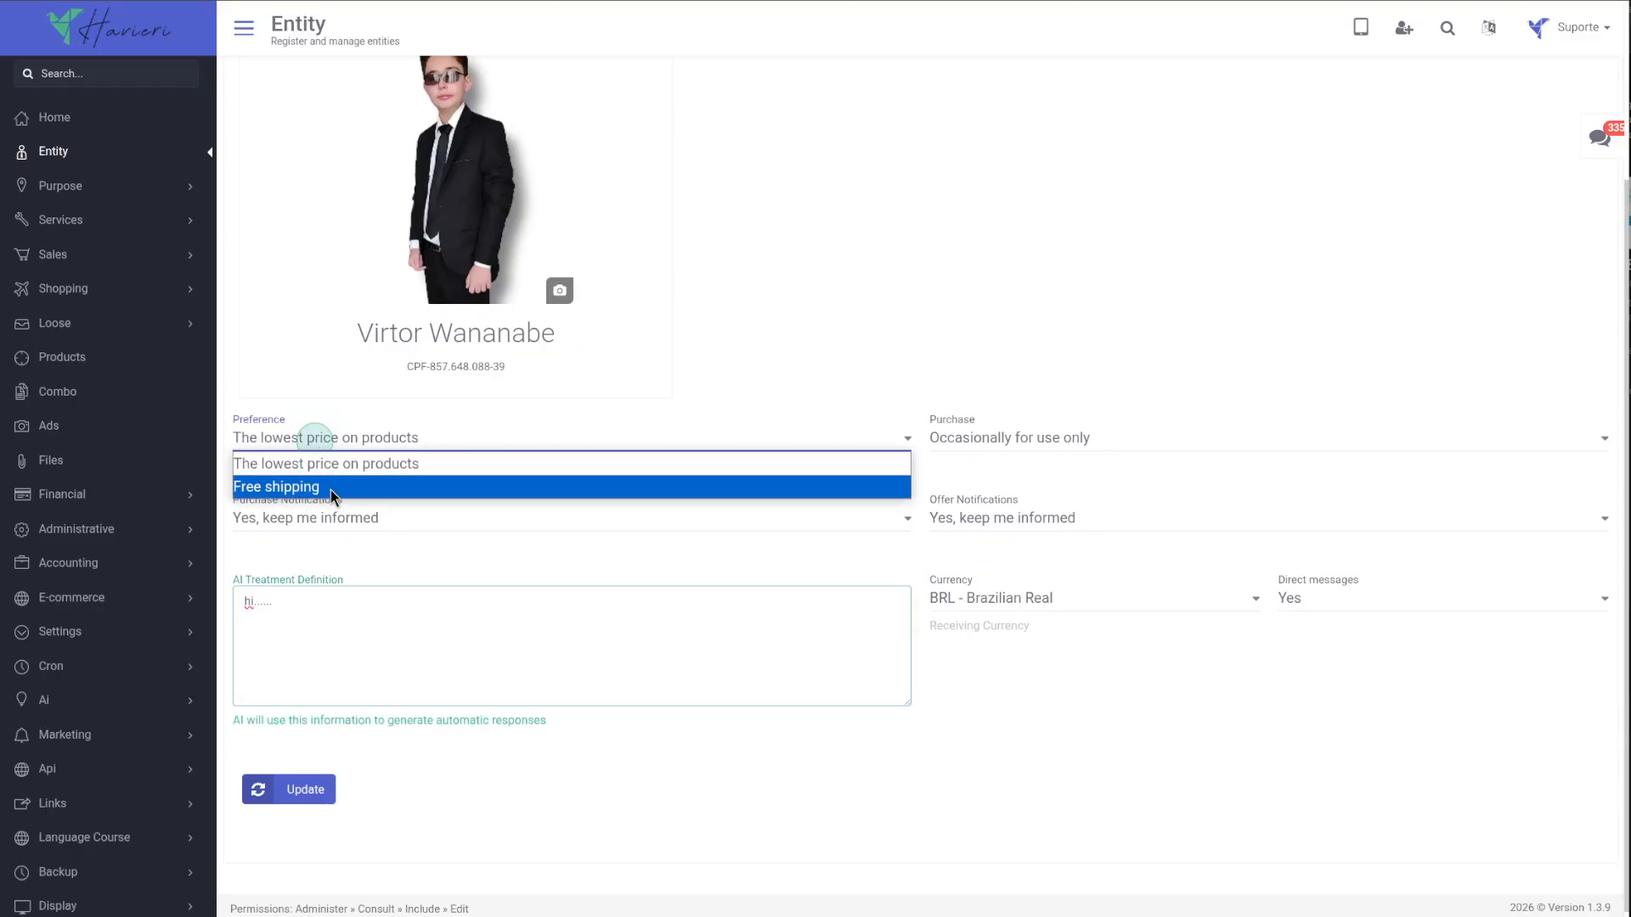
{"action": "left_click", "coordinate": [338, 478]}
{"action": "left_click", "coordinate": [342, 524]}
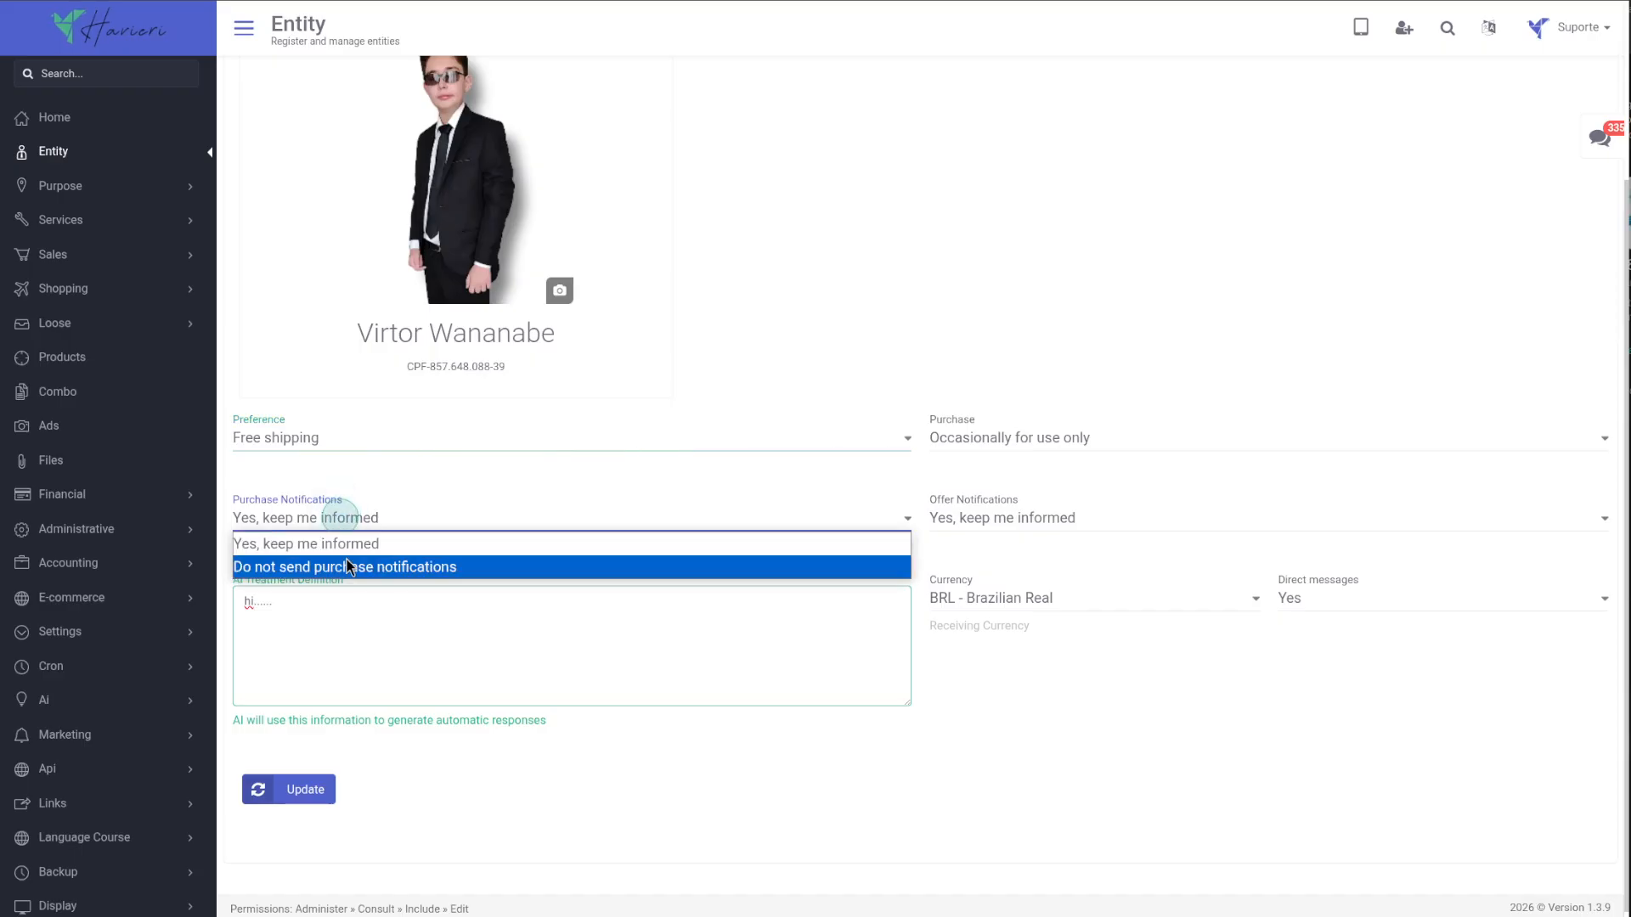
{"action": "left_click", "coordinate": [349, 568]}
Set Purchase to In quantity and maintains stock and Offer Notifications to Do not send offer notifications.
{"action": "left_click", "coordinate": [971, 438]}
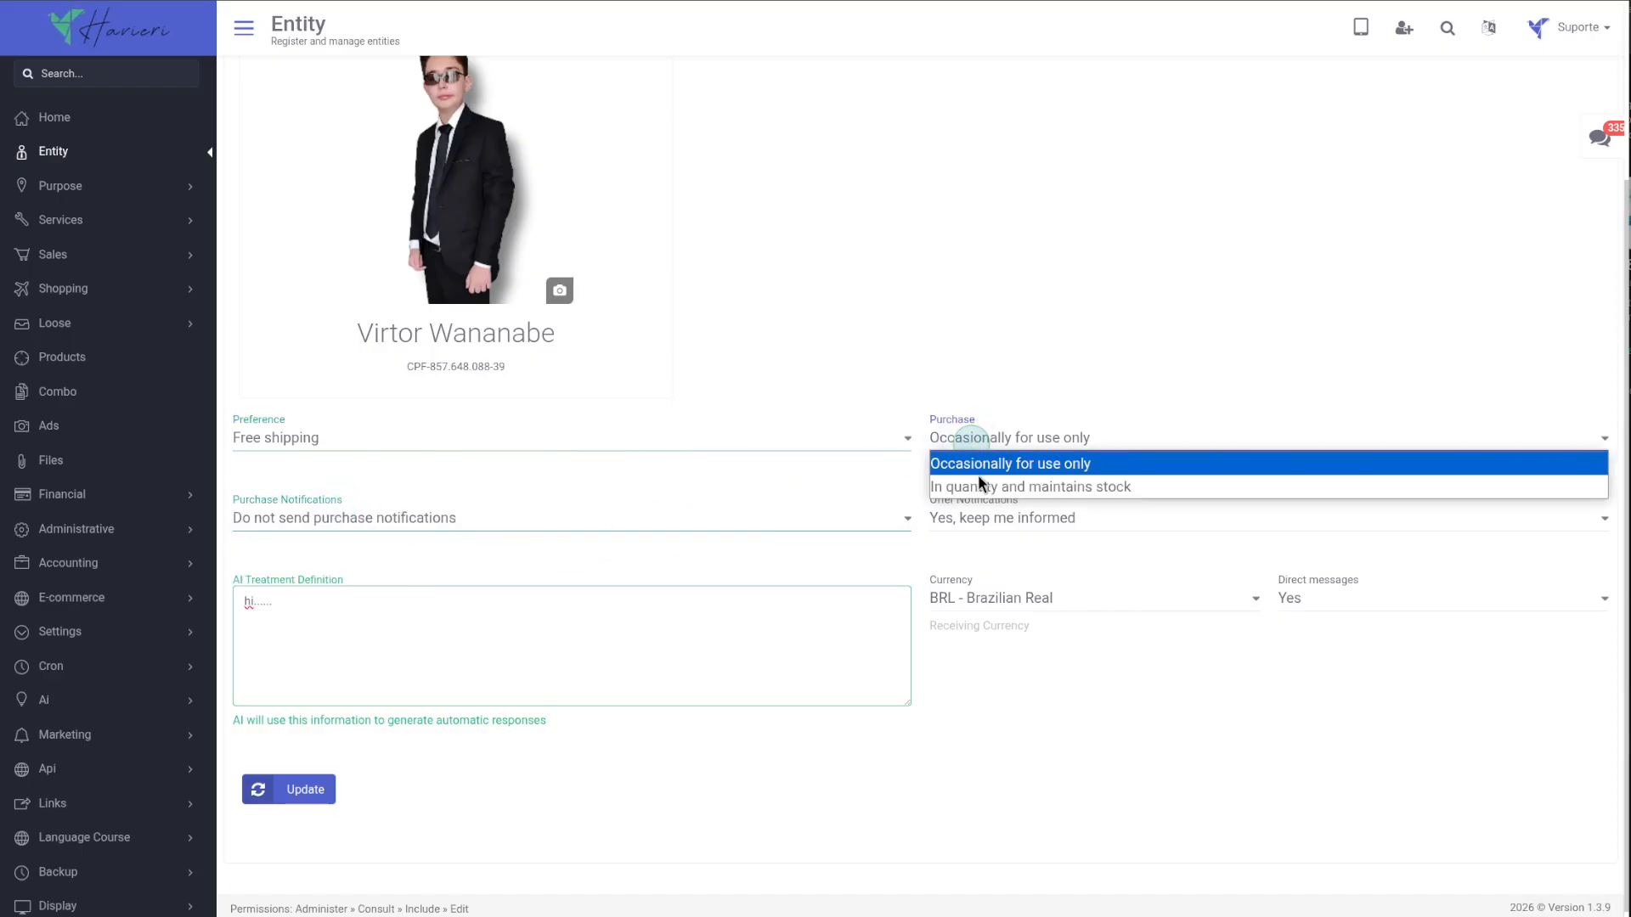
{"action": "left_click", "coordinate": [981, 489]}
{"action": "left_click", "coordinate": [974, 519]}
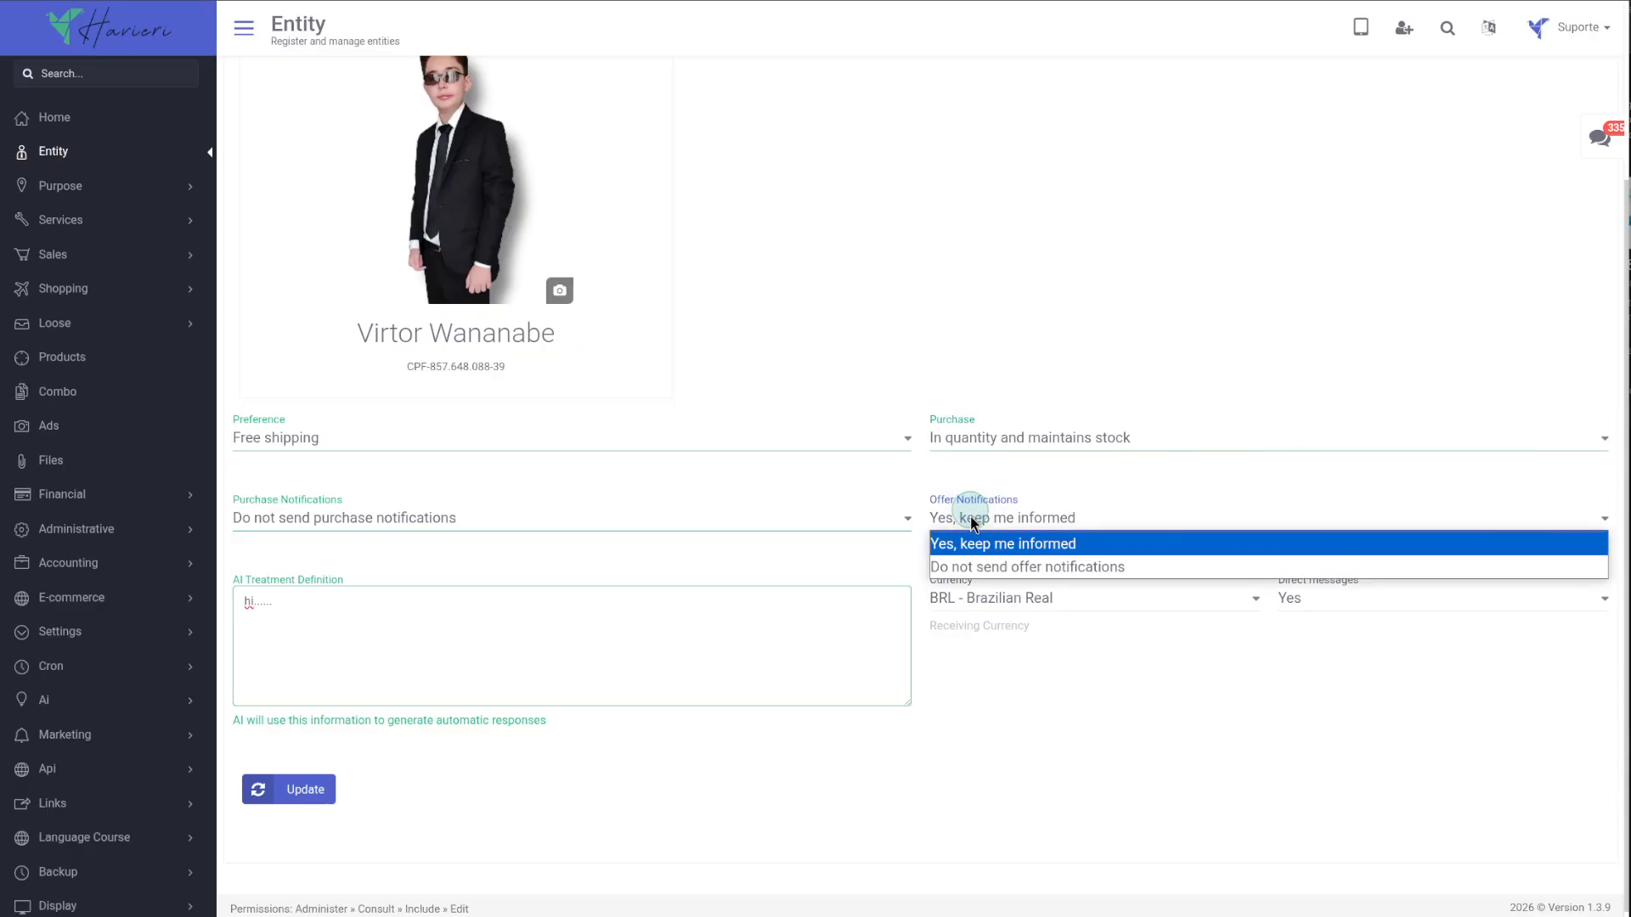
{"action": "left_click", "coordinate": [966, 566]}
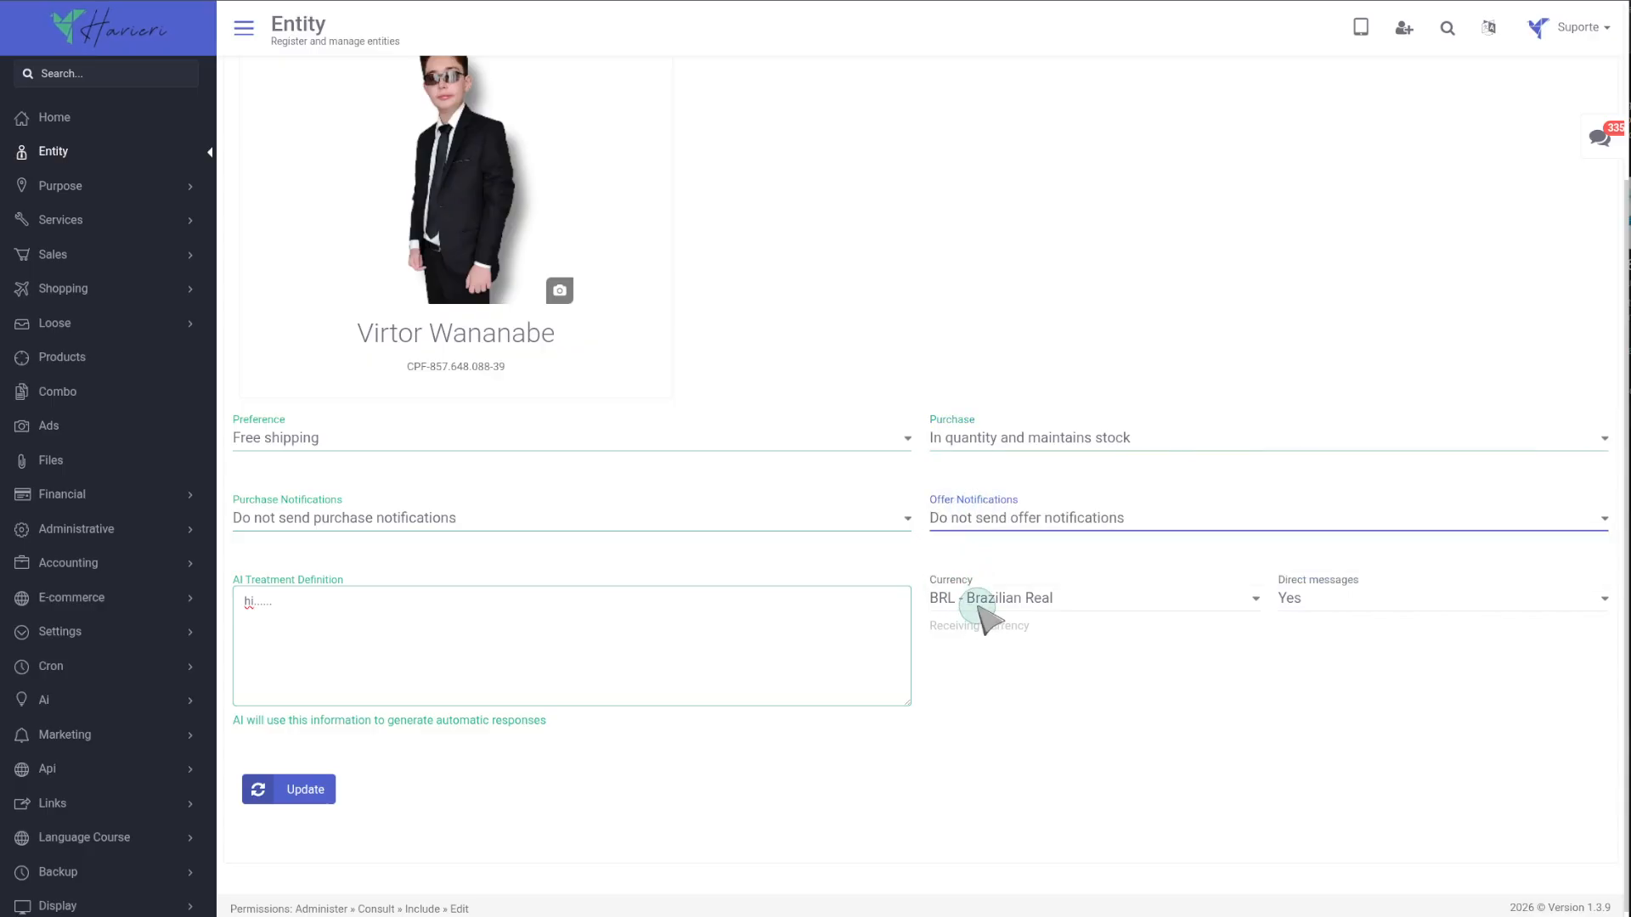
Set Currency to USD - United States Dollar, keep Direct messages at Yes, and update the profile.
{"action": "left_click", "coordinate": [979, 602]}
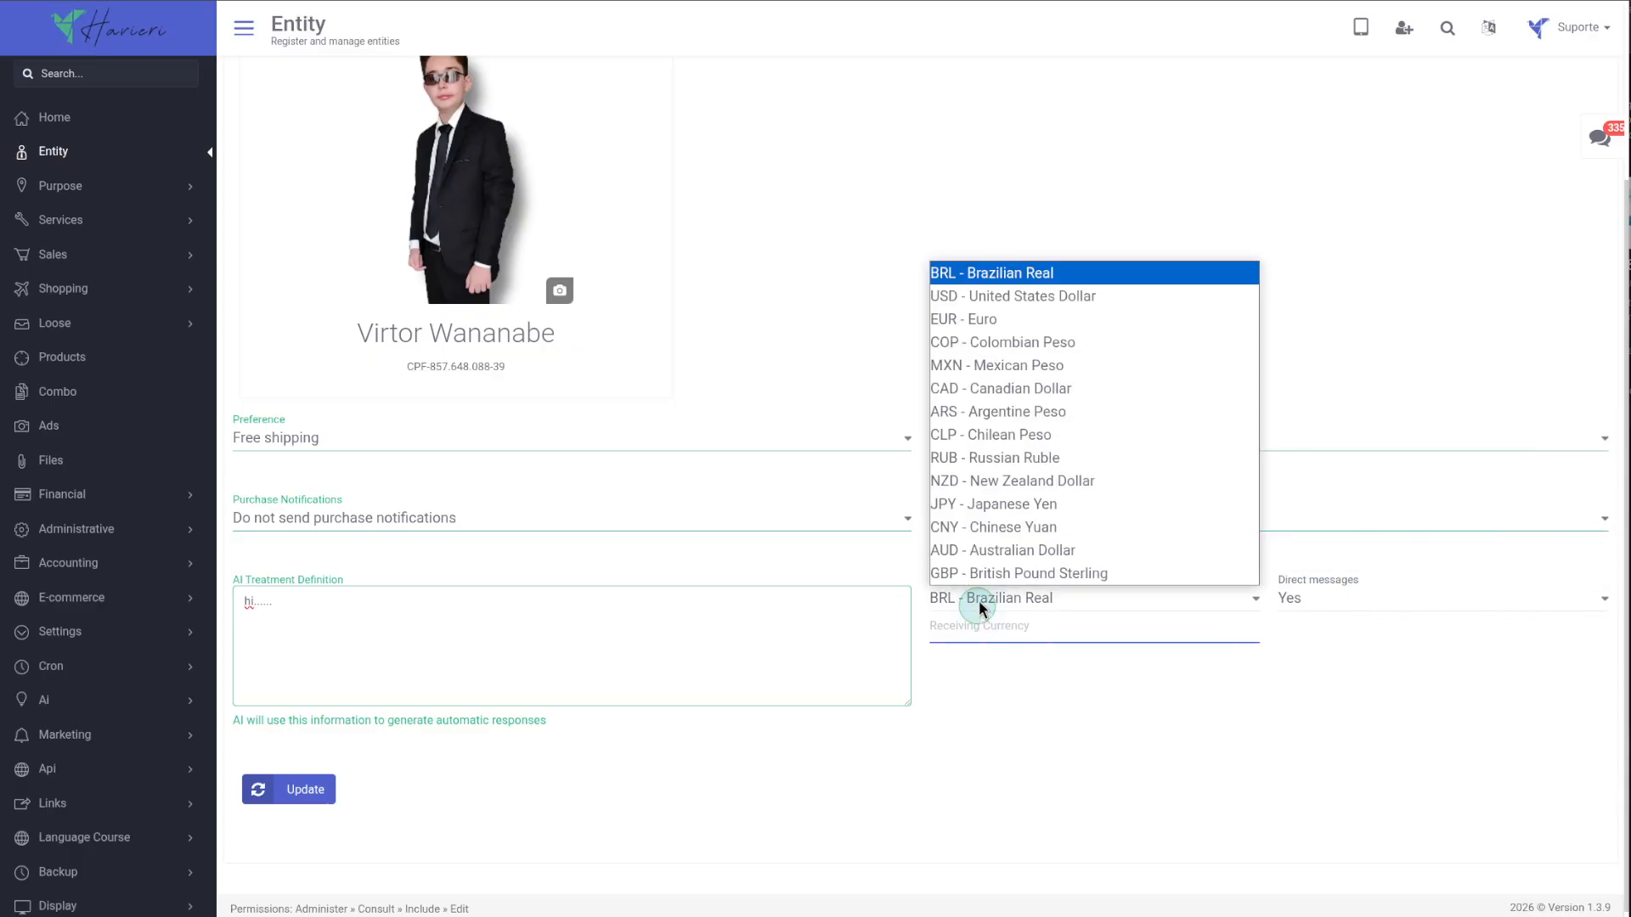
{"action": "left_click", "coordinate": [1038, 297]}
{"action": "left_click", "coordinate": [1299, 604]}
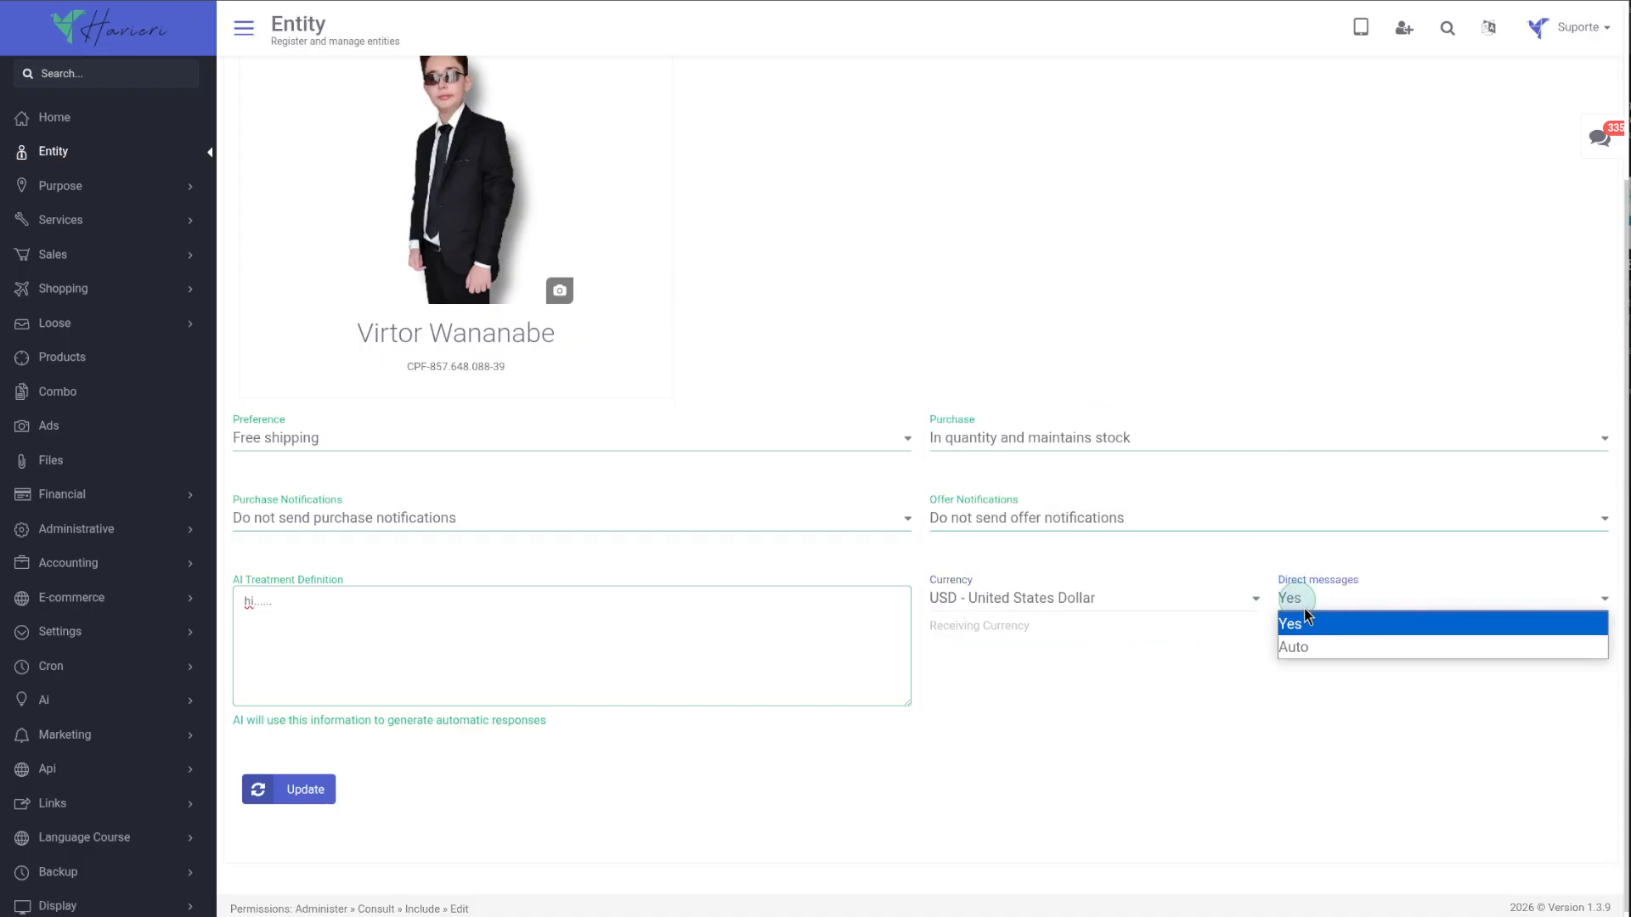
{"action": "left_click", "coordinate": [1316, 633]}
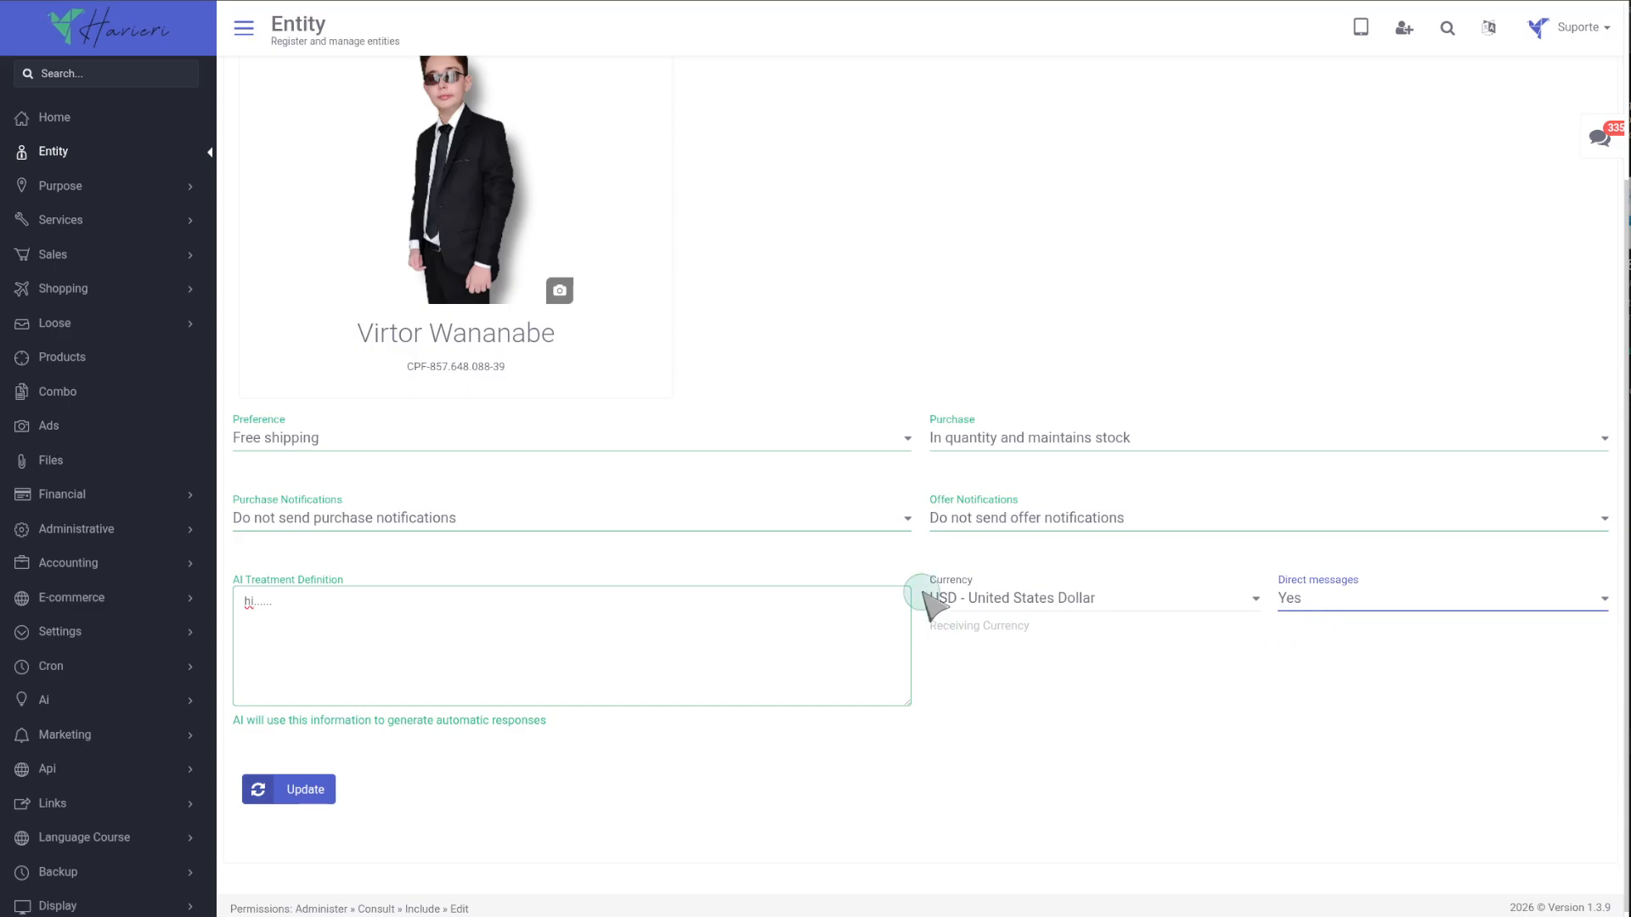
{"action": "left_click", "coordinate": [289, 789]}
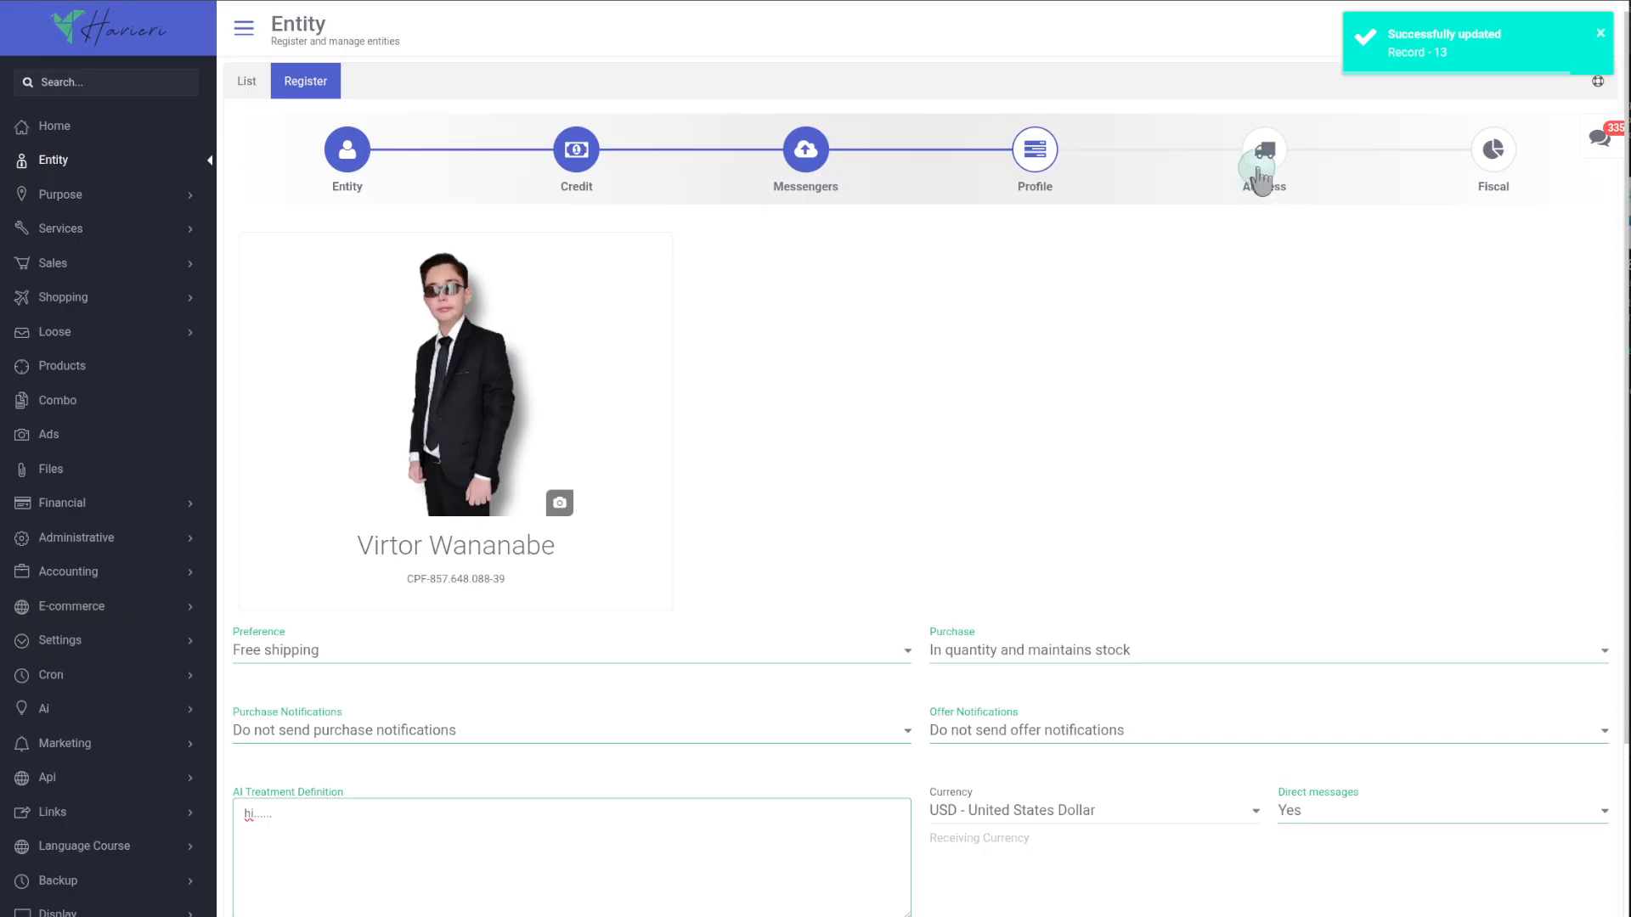
{"action": "left_click", "coordinate": [1263, 170]}
{"action": "left_click", "coordinate": [1326, 434]}
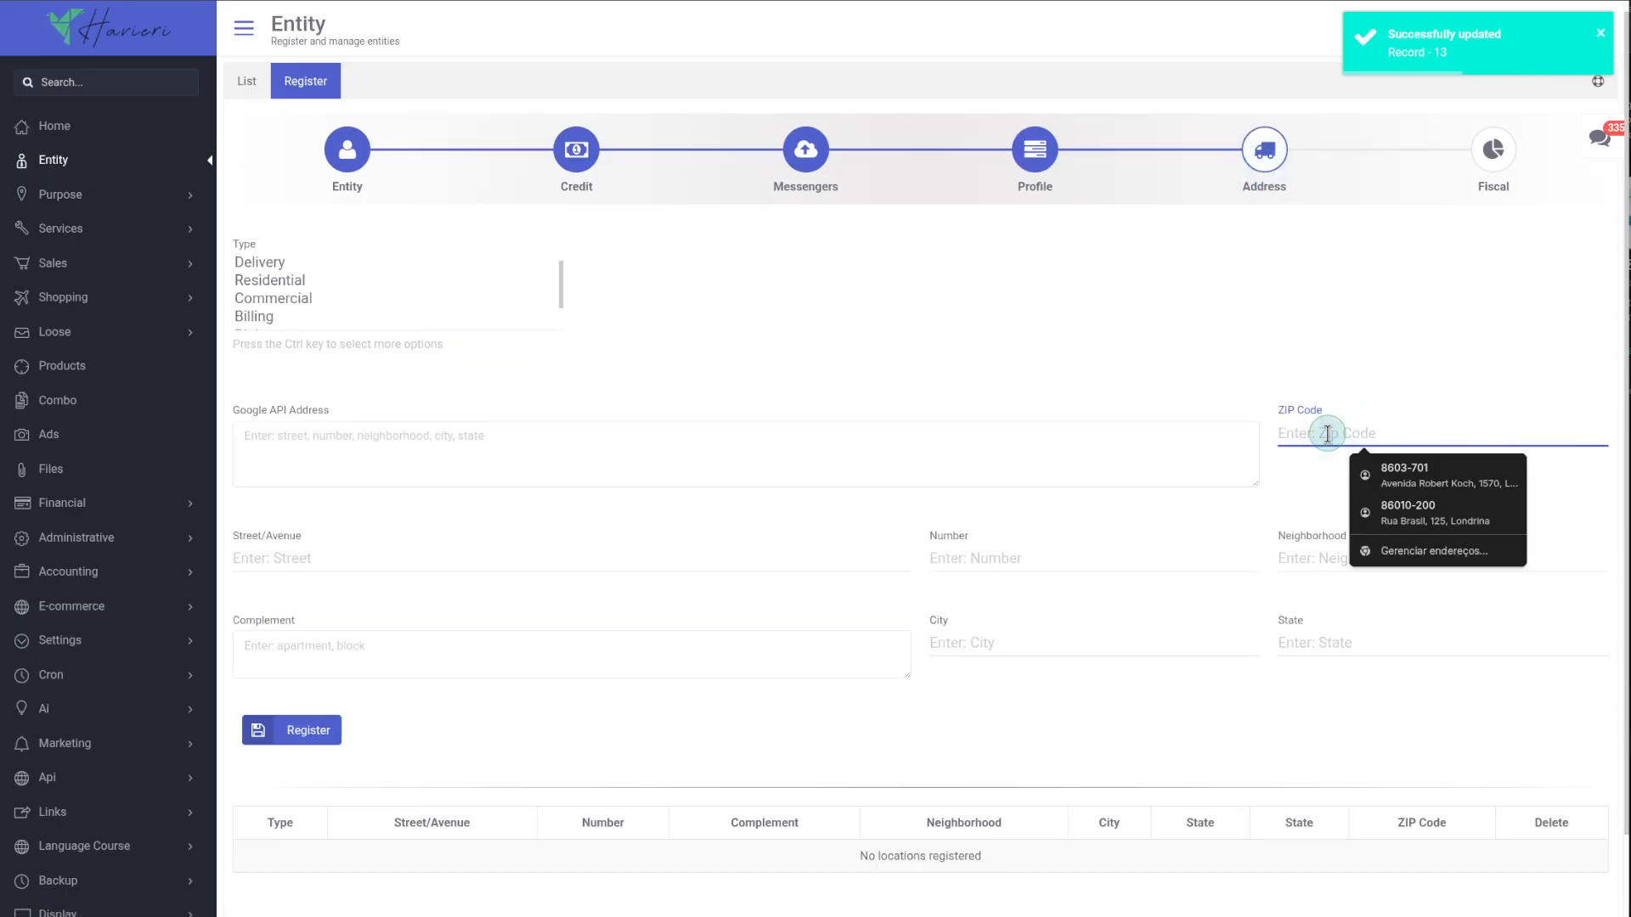
{"action": "type", "text": "86010-200"}
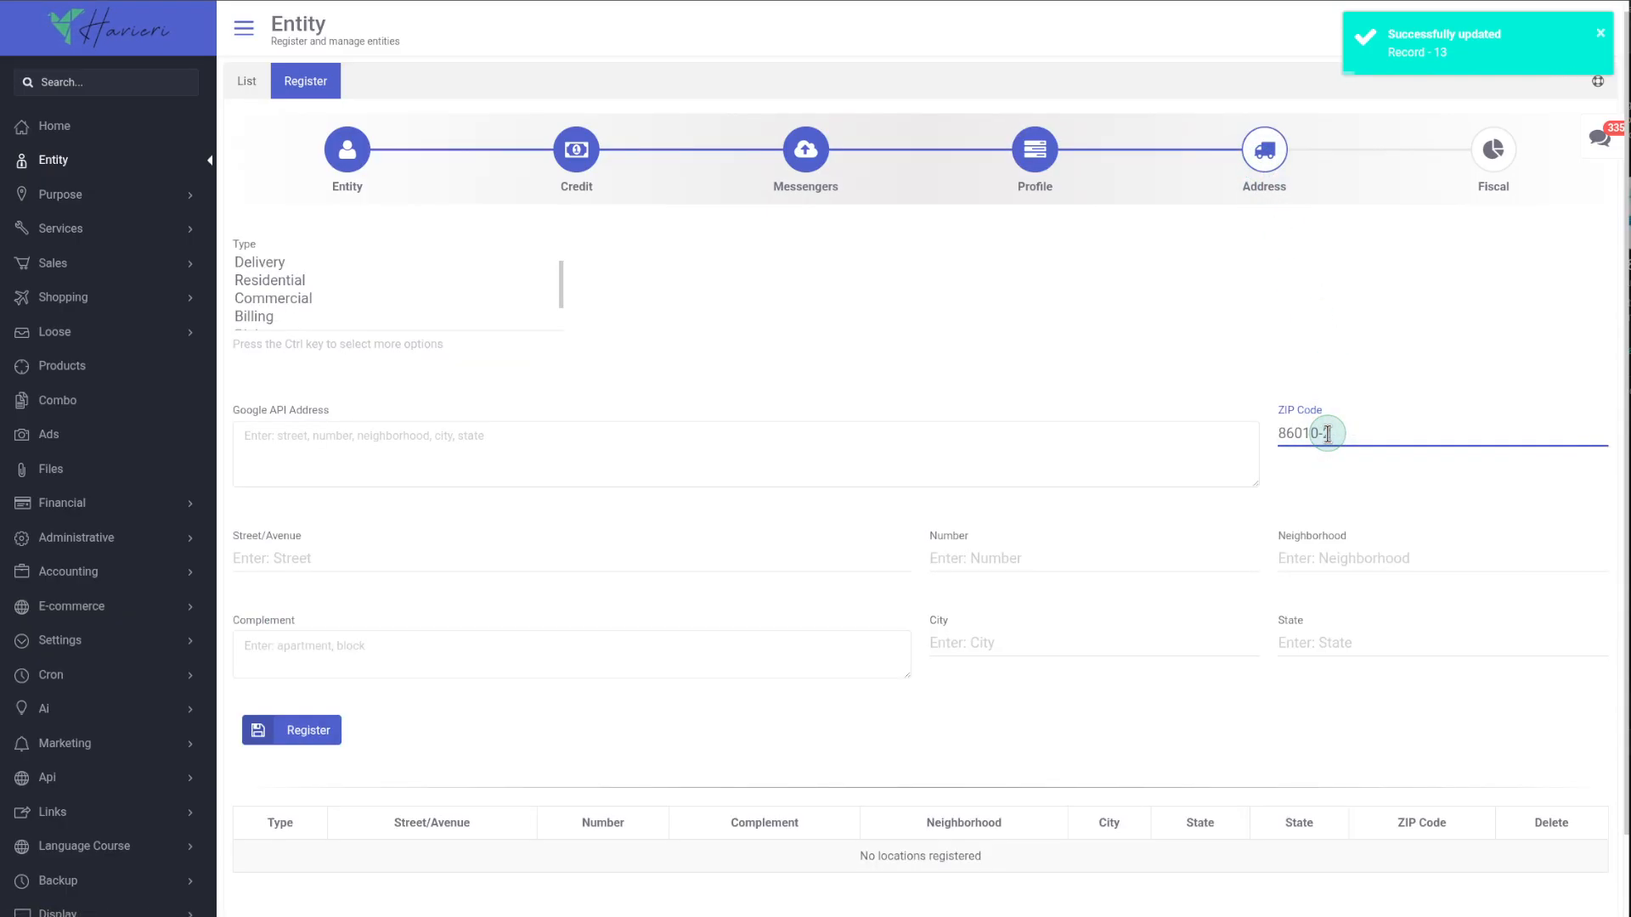
{"action": "left_click", "coordinate": [1285, 482]}
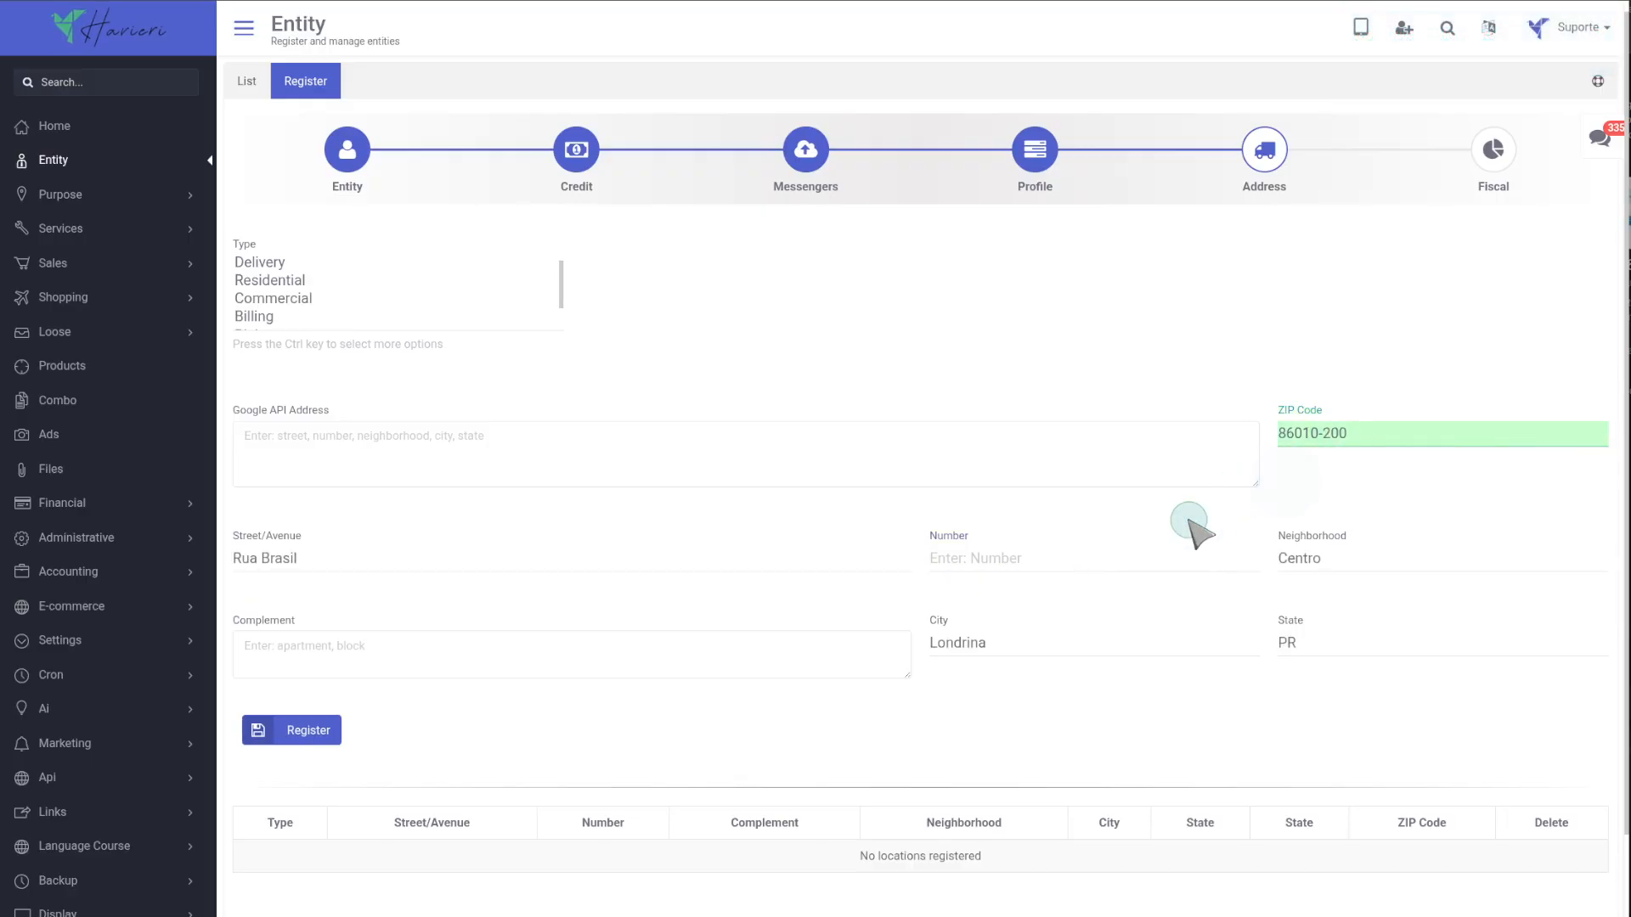
{"action": "left_click", "coordinate": [1015, 568]}
{"action": "type", "text": "12"}
{"action": "scroll", "coordinate": [344, 639], "scroll_direction": "down", "scroll_amount": 1}
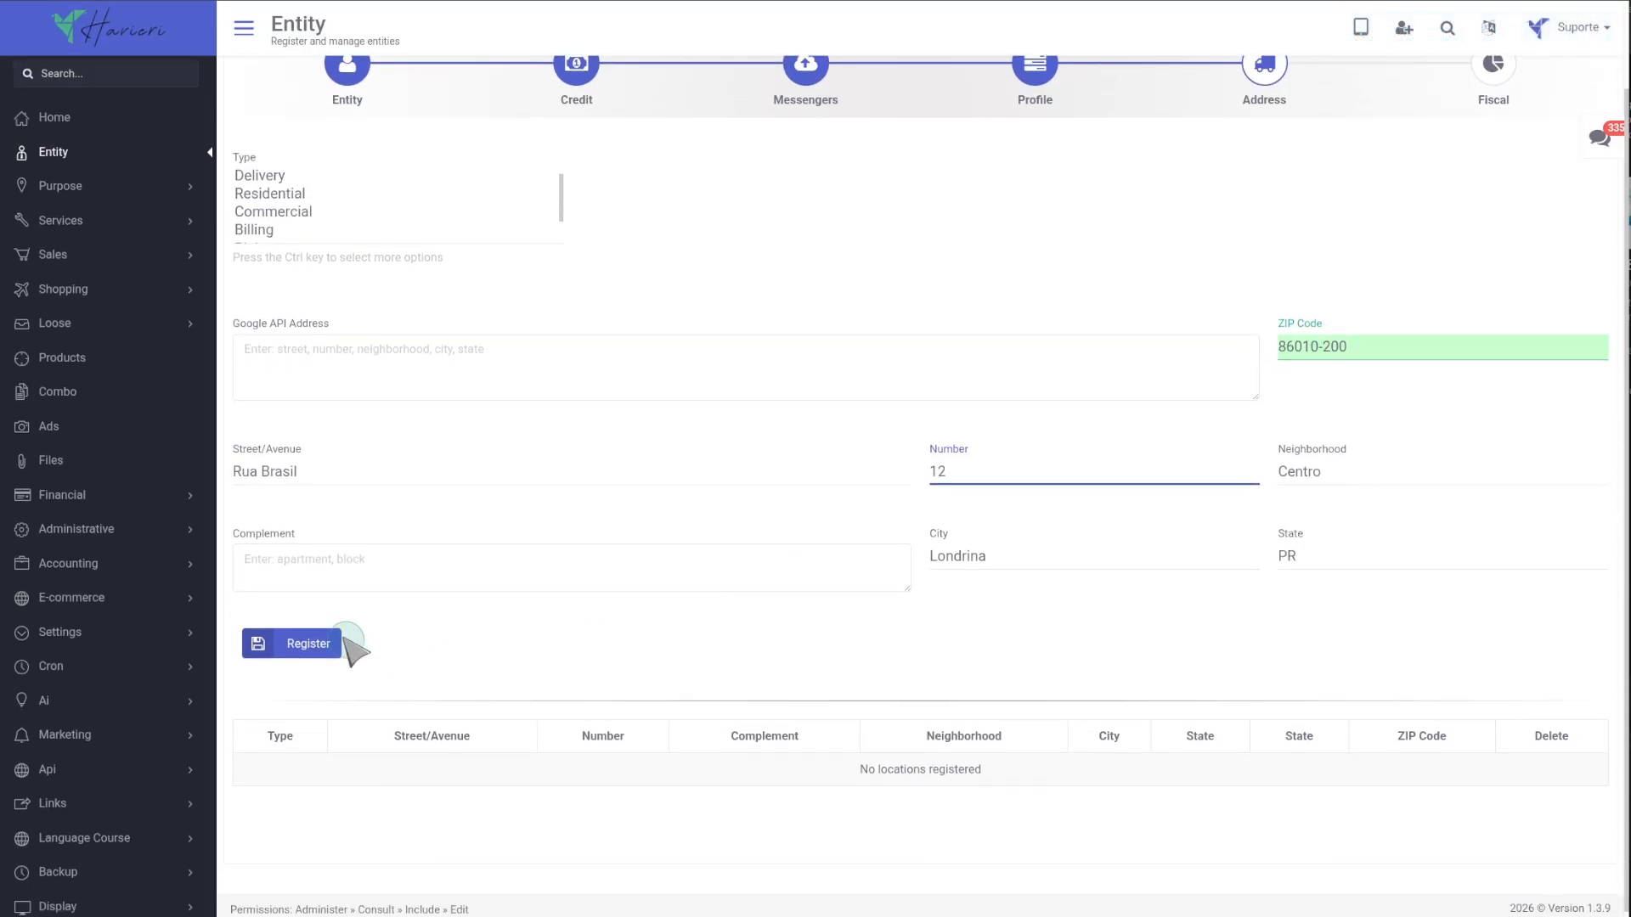
{"action": "left_click", "coordinate": [343, 643]}
Examine the registered address row and its location on the map.
{"action": "scroll", "coordinate": [1058, 772], "scroll_direction": "down", "scroll_amount": 1}
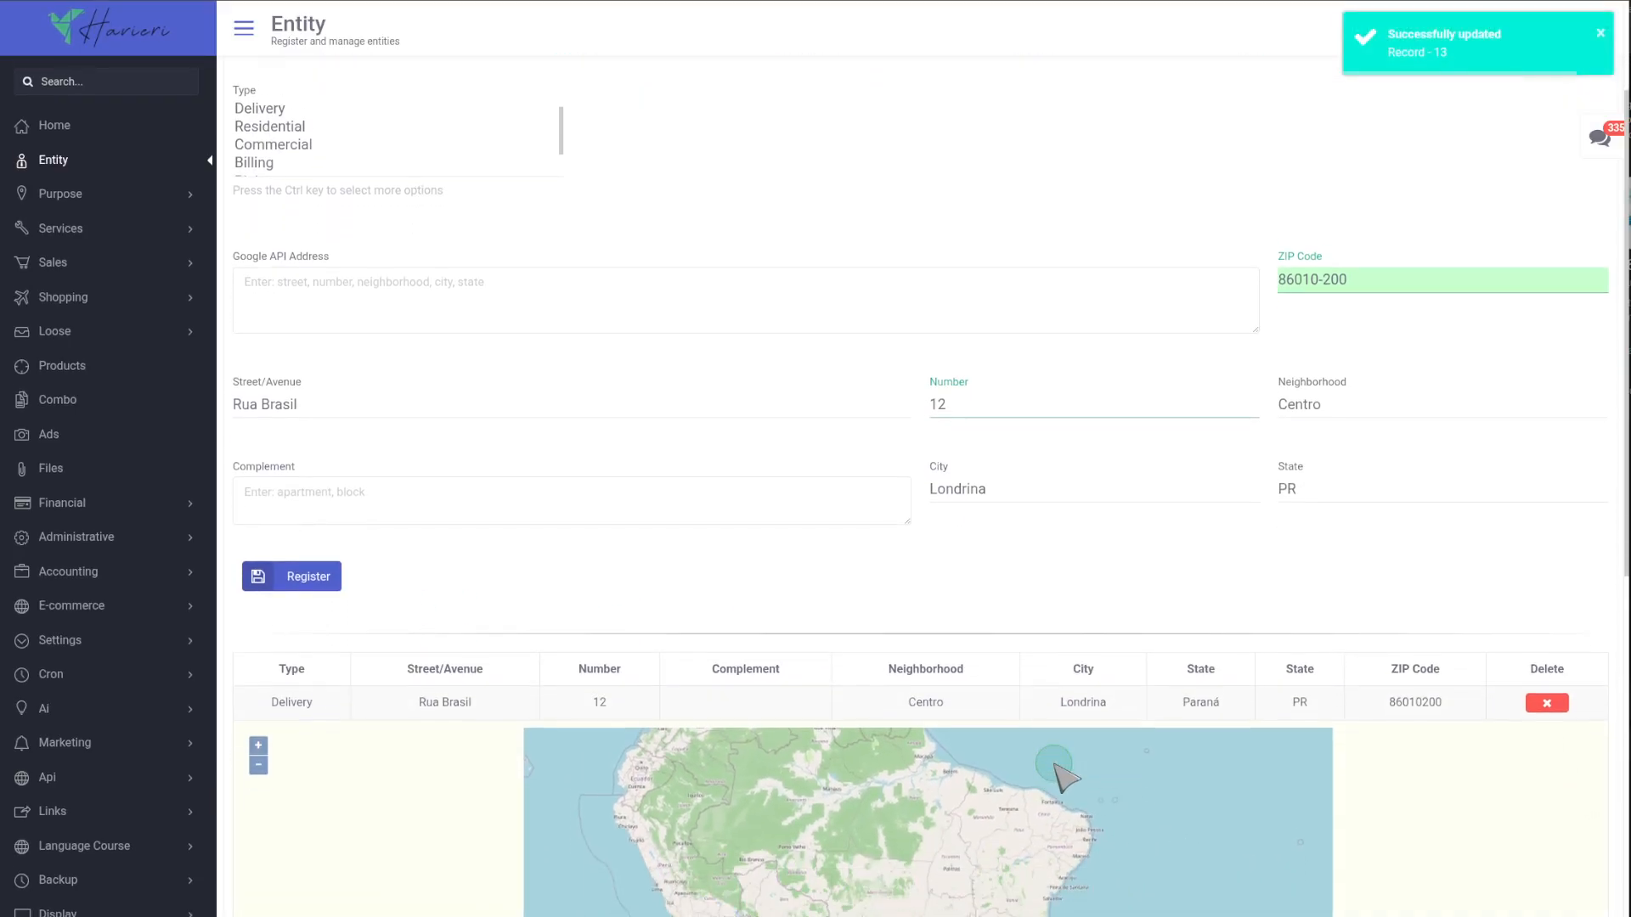
{"action": "scroll", "coordinate": [1305, 678], "scroll_direction": "down", "scroll_amount": 4}
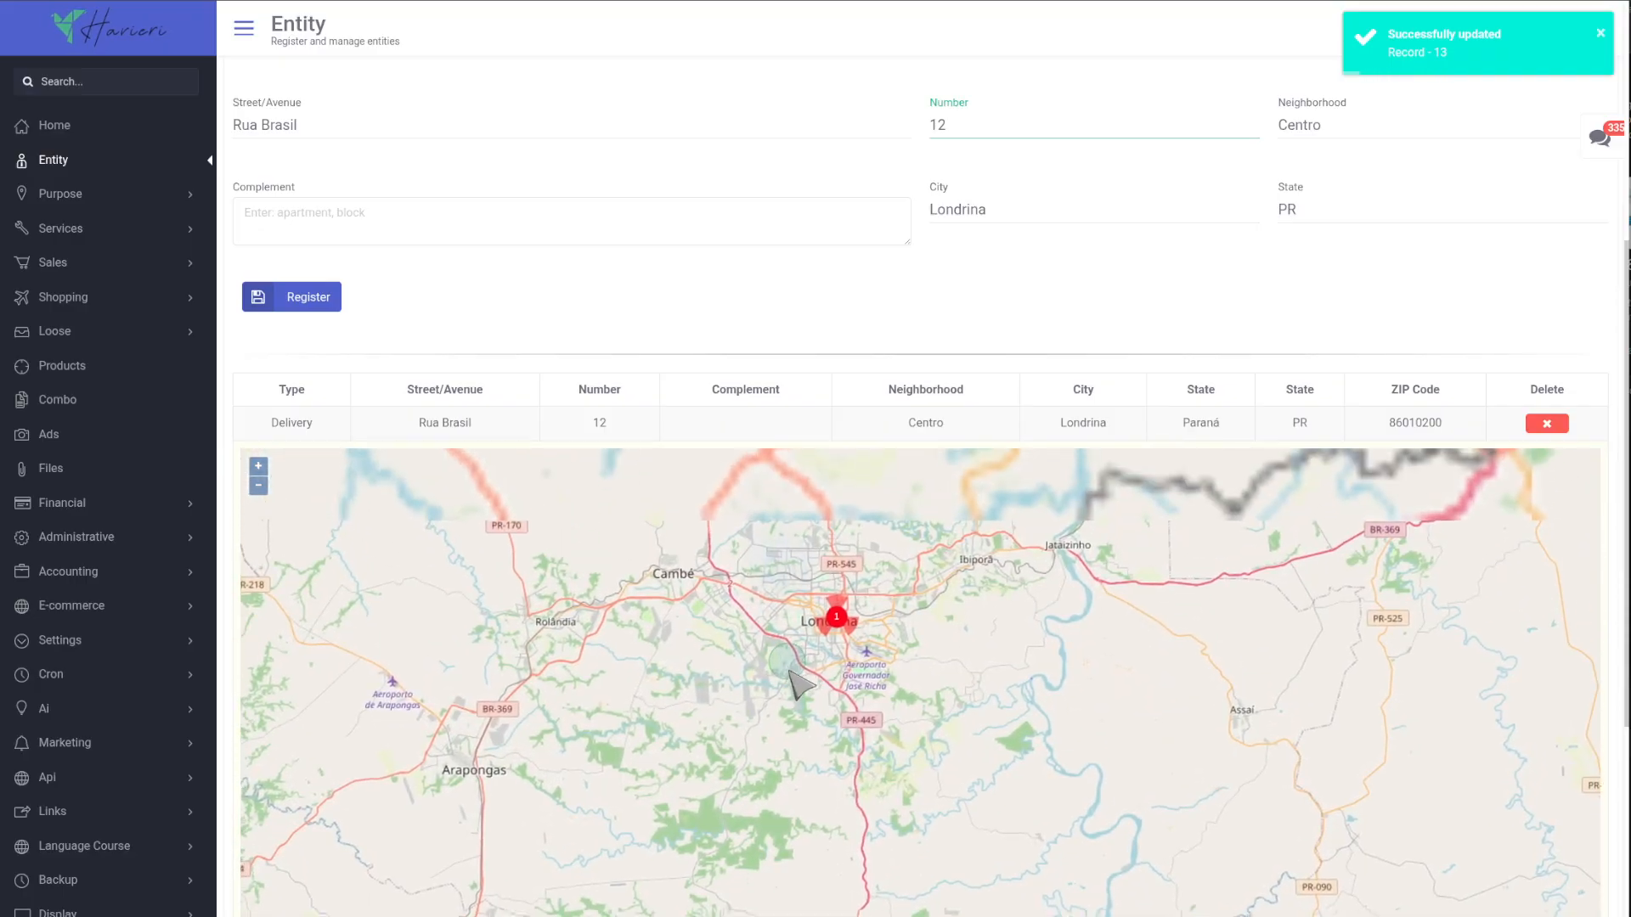
{"action": "scroll", "coordinate": [807, 665], "scroll_direction": "up", "scroll_amount": 5}
{"action": "scroll", "coordinate": [1067, 586], "scroll_direction": "down", "scroll_amount": 5}
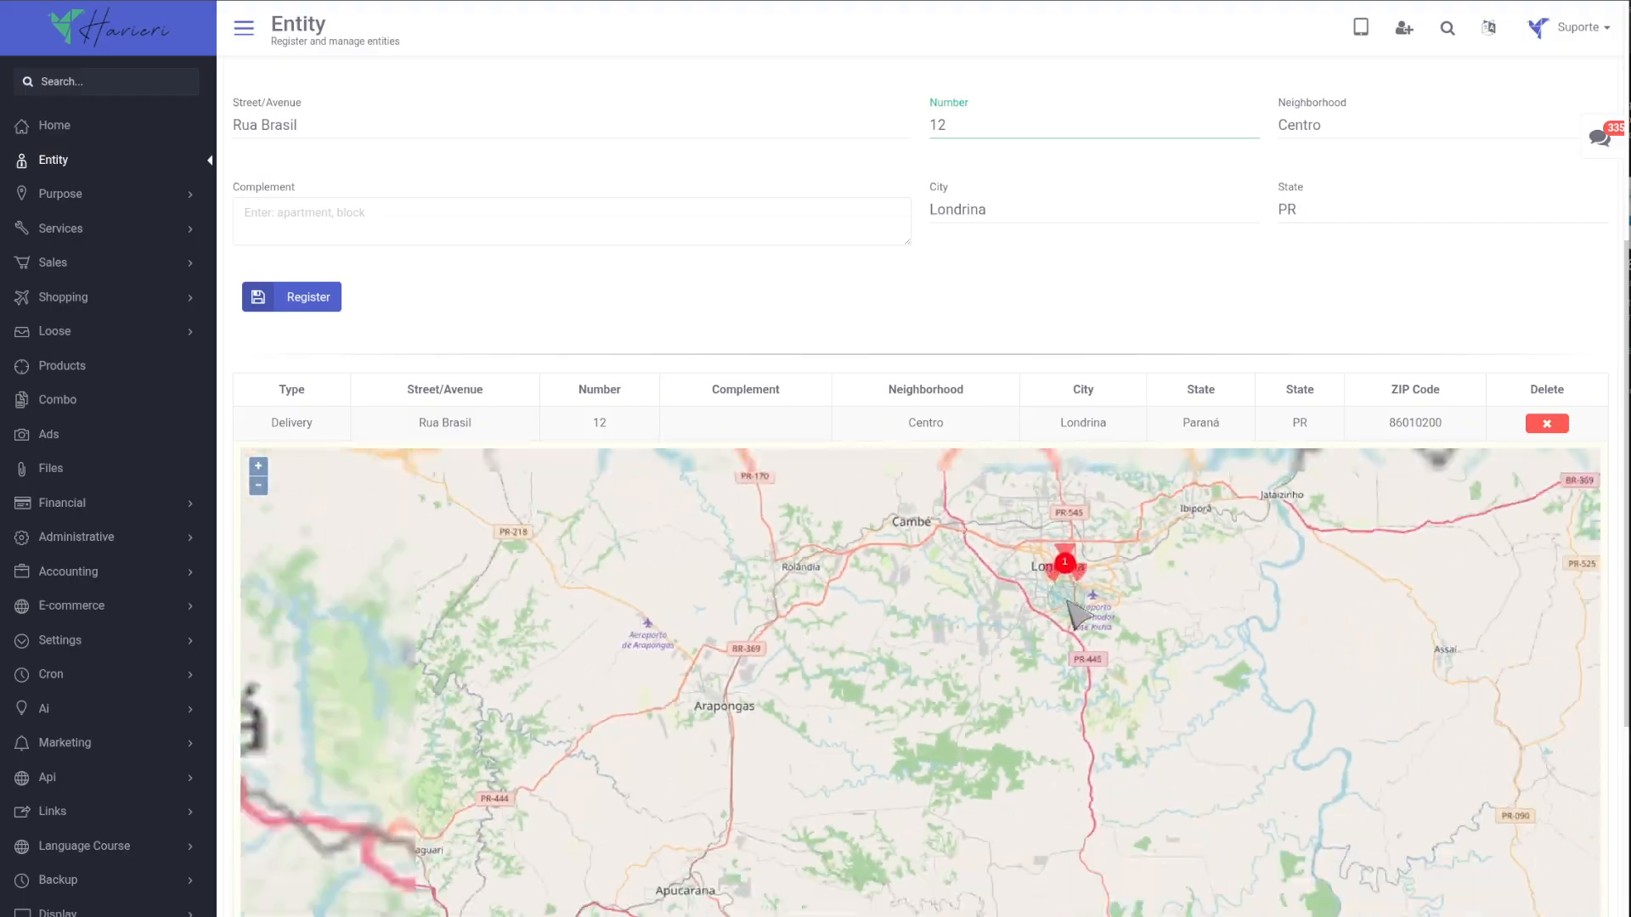
{"action": "scroll", "coordinate": [1072, 611], "scroll_direction": "down", "scroll_amount": 5}
{"action": "scroll", "coordinate": [1092, 292], "scroll_direction": "up", "scroll_amount": 6}
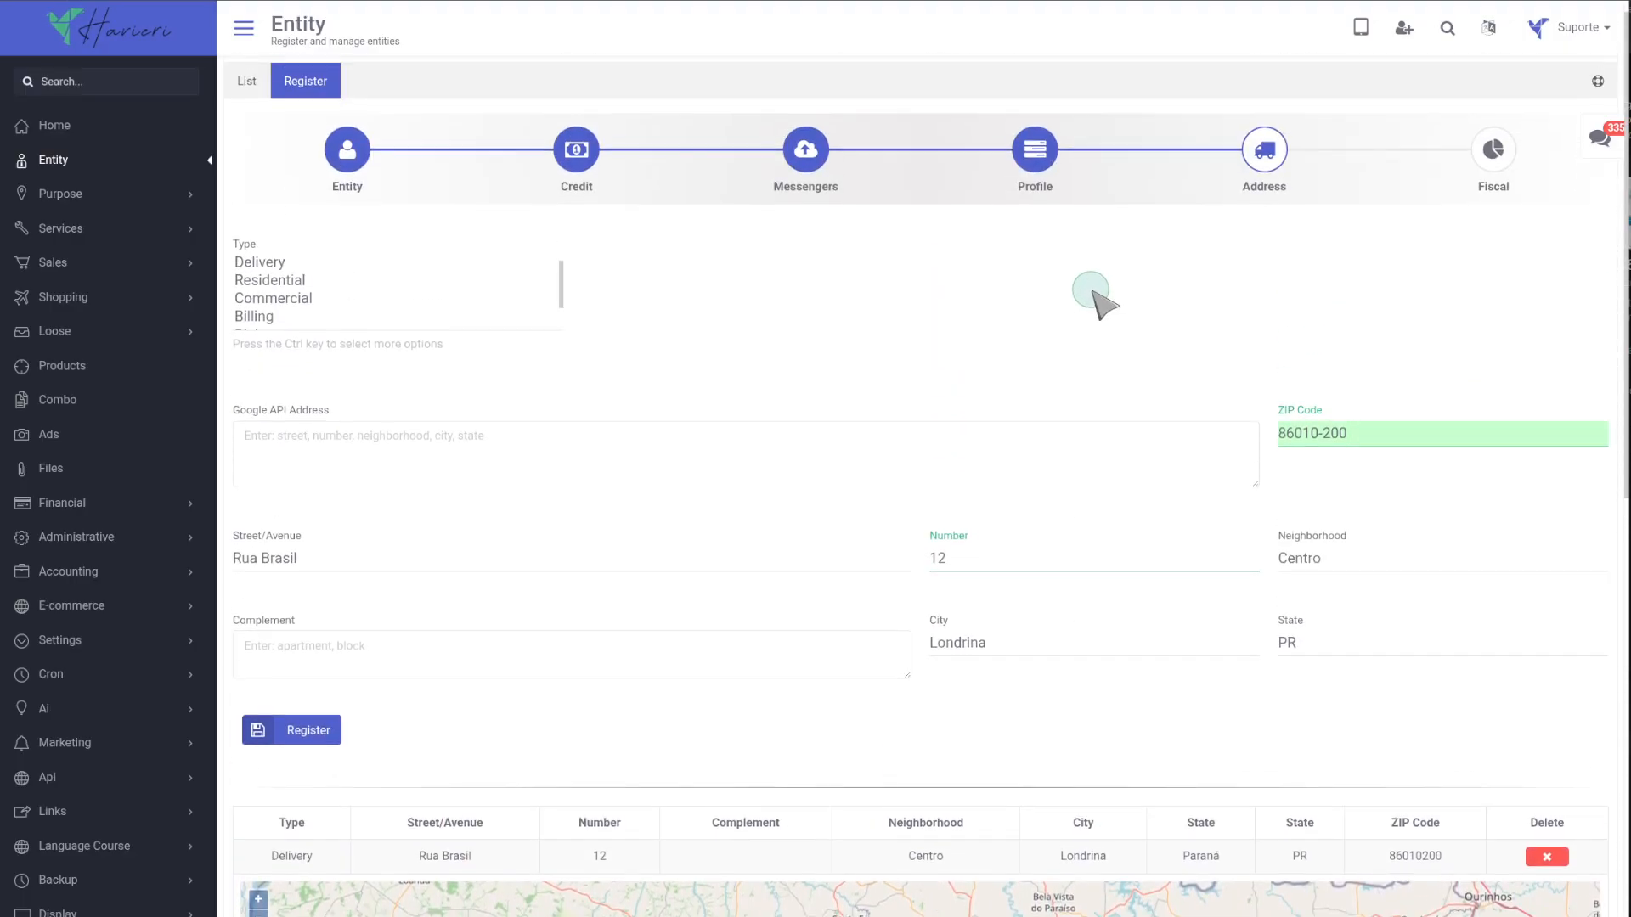
Open the Fiscal step, set Simple National to No and Line of Business to Purchase for resale, and register.
{"action": "left_click", "coordinate": [1495, 153]}
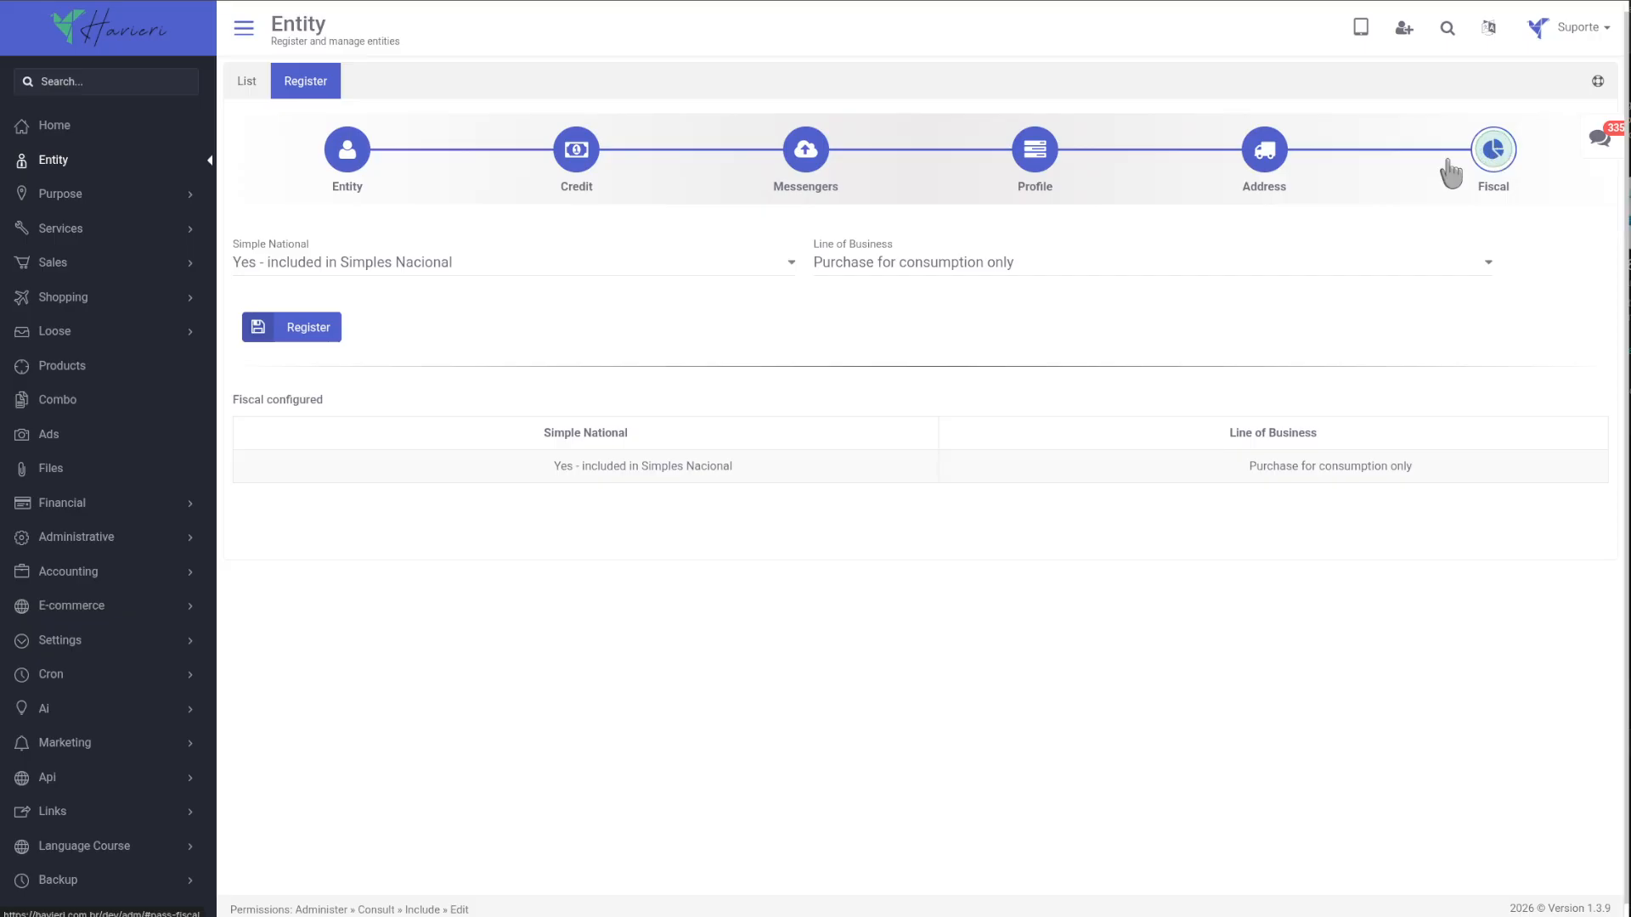
{"action": "left_click", "coordinate": [414, 262]}
{"action": "left_click", "coordinate": [410, 307]}
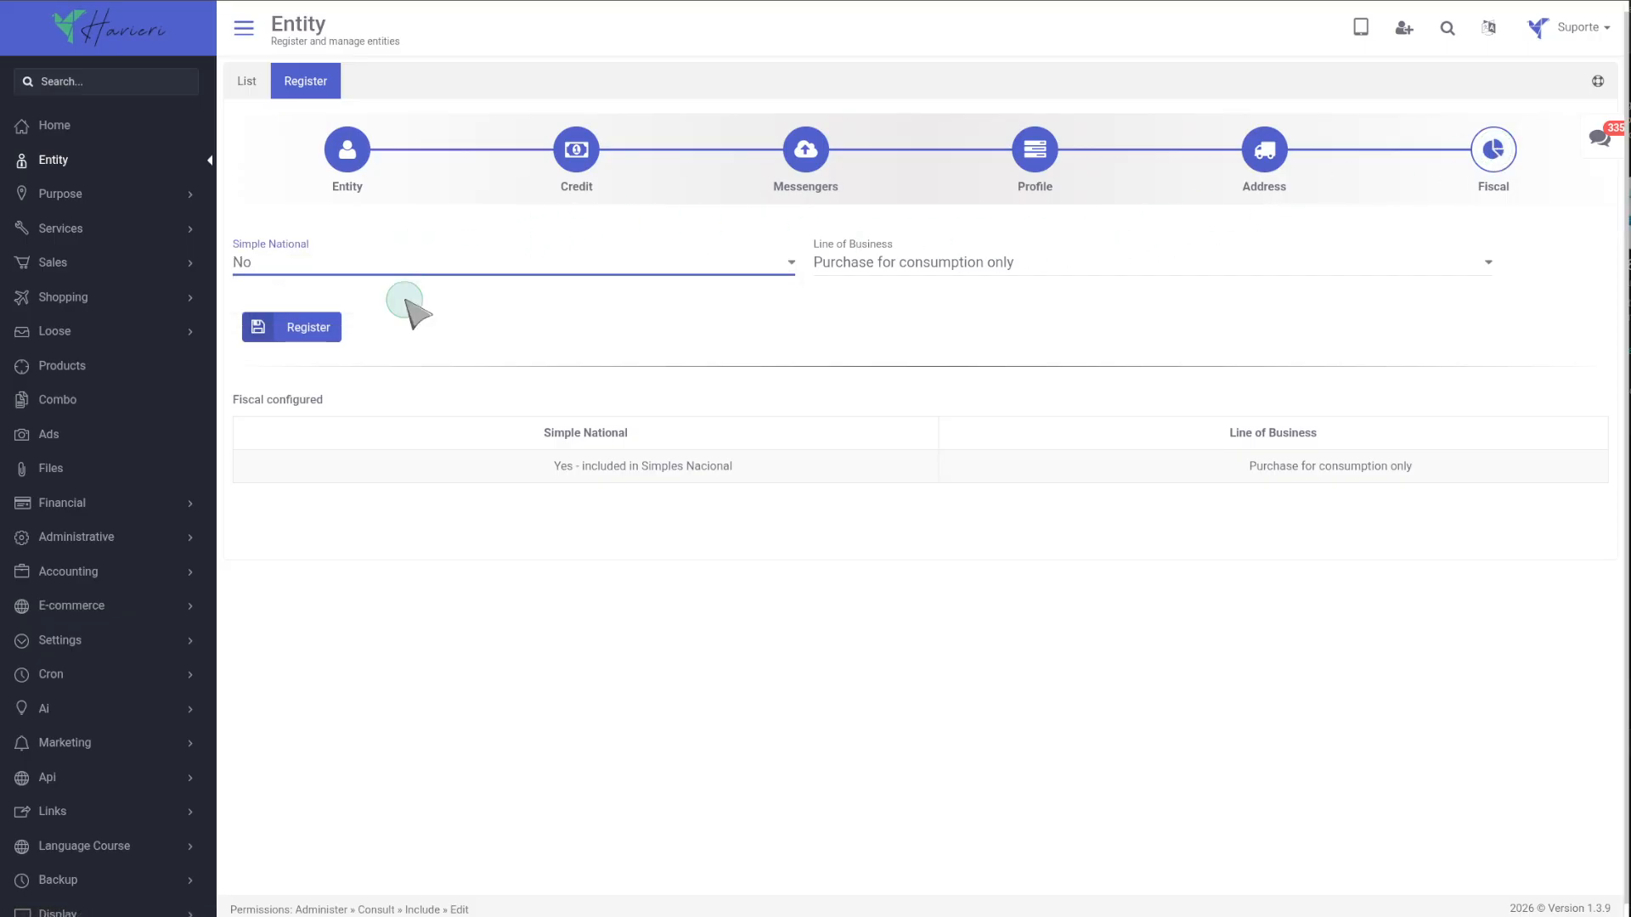
{"action": "left_click", "coordinate": [886, 264]}
{"action": "left_click", "coordinate": [886, 312]}
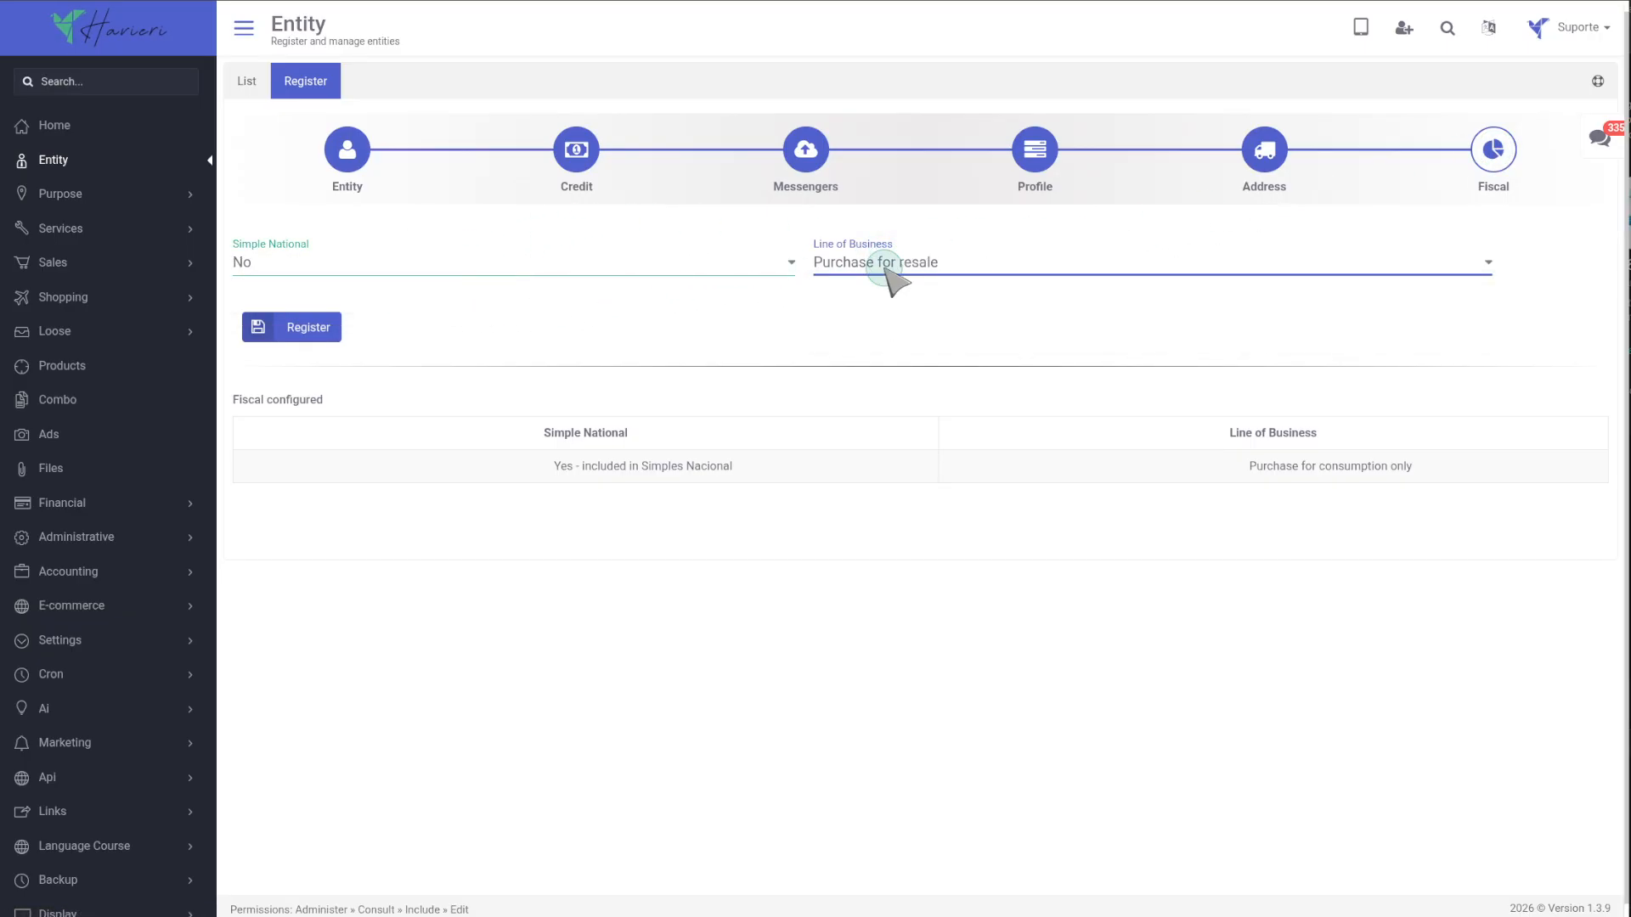
{"action": "left_click", "coordinate": [307, 342]}
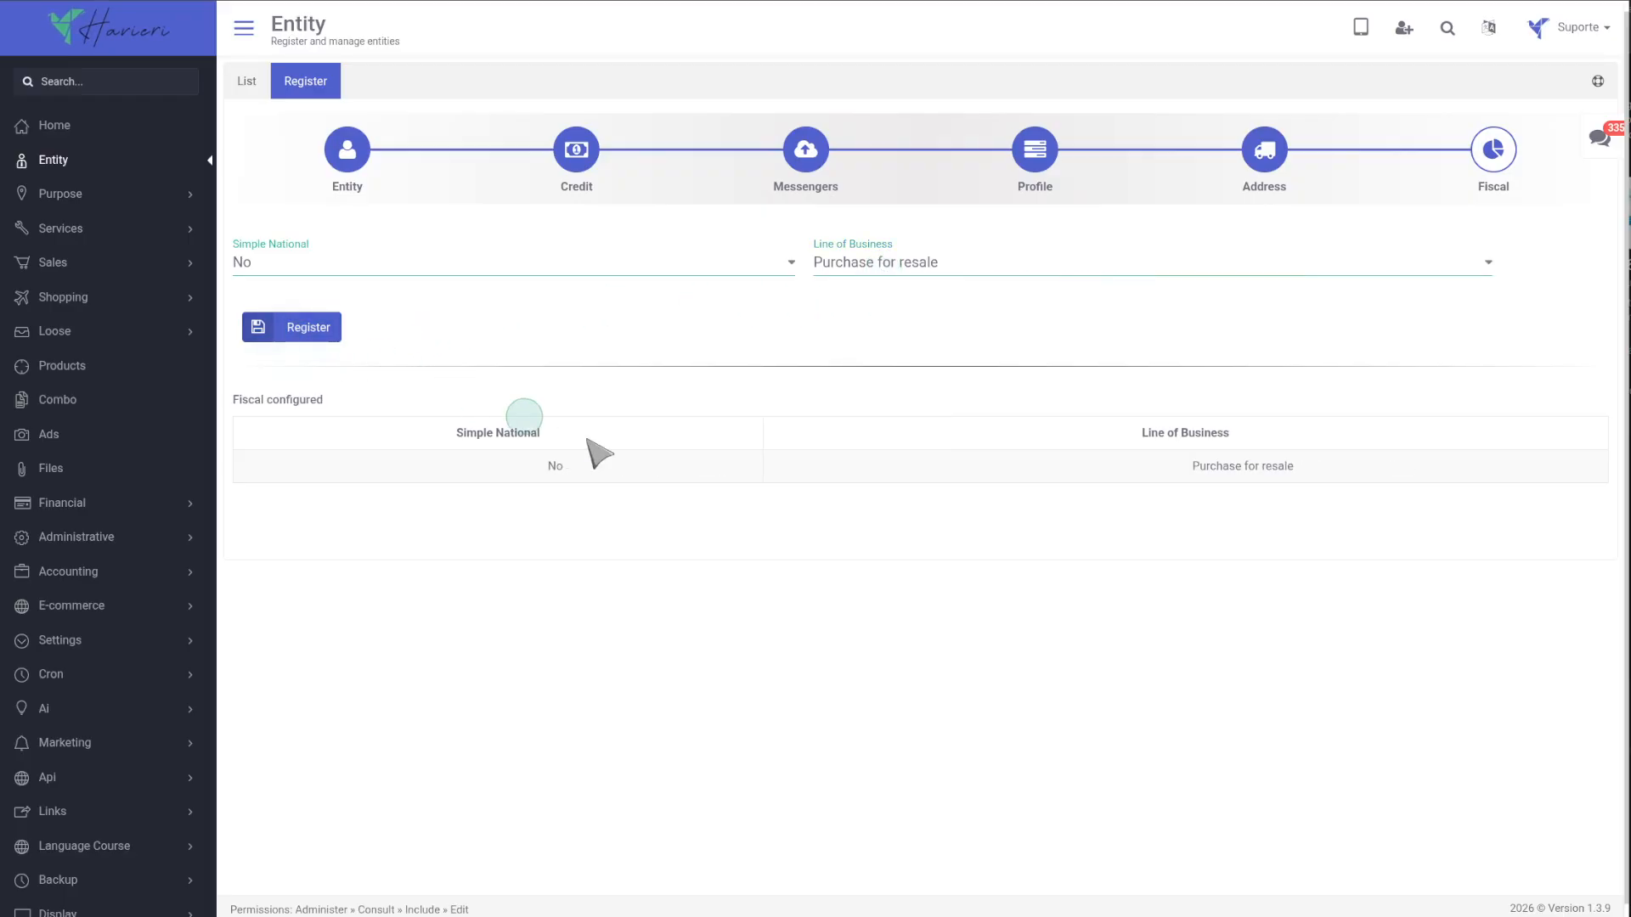
Change Line of Business to Purchase for both resale and consumption and register the fiscal settings.
{"action": "left_click", "coordinate": [892, 270]}
{"action": "left_click", "coordinate": [884, 336]}
{"action": "left_click", "coordinate": [314, 330]}
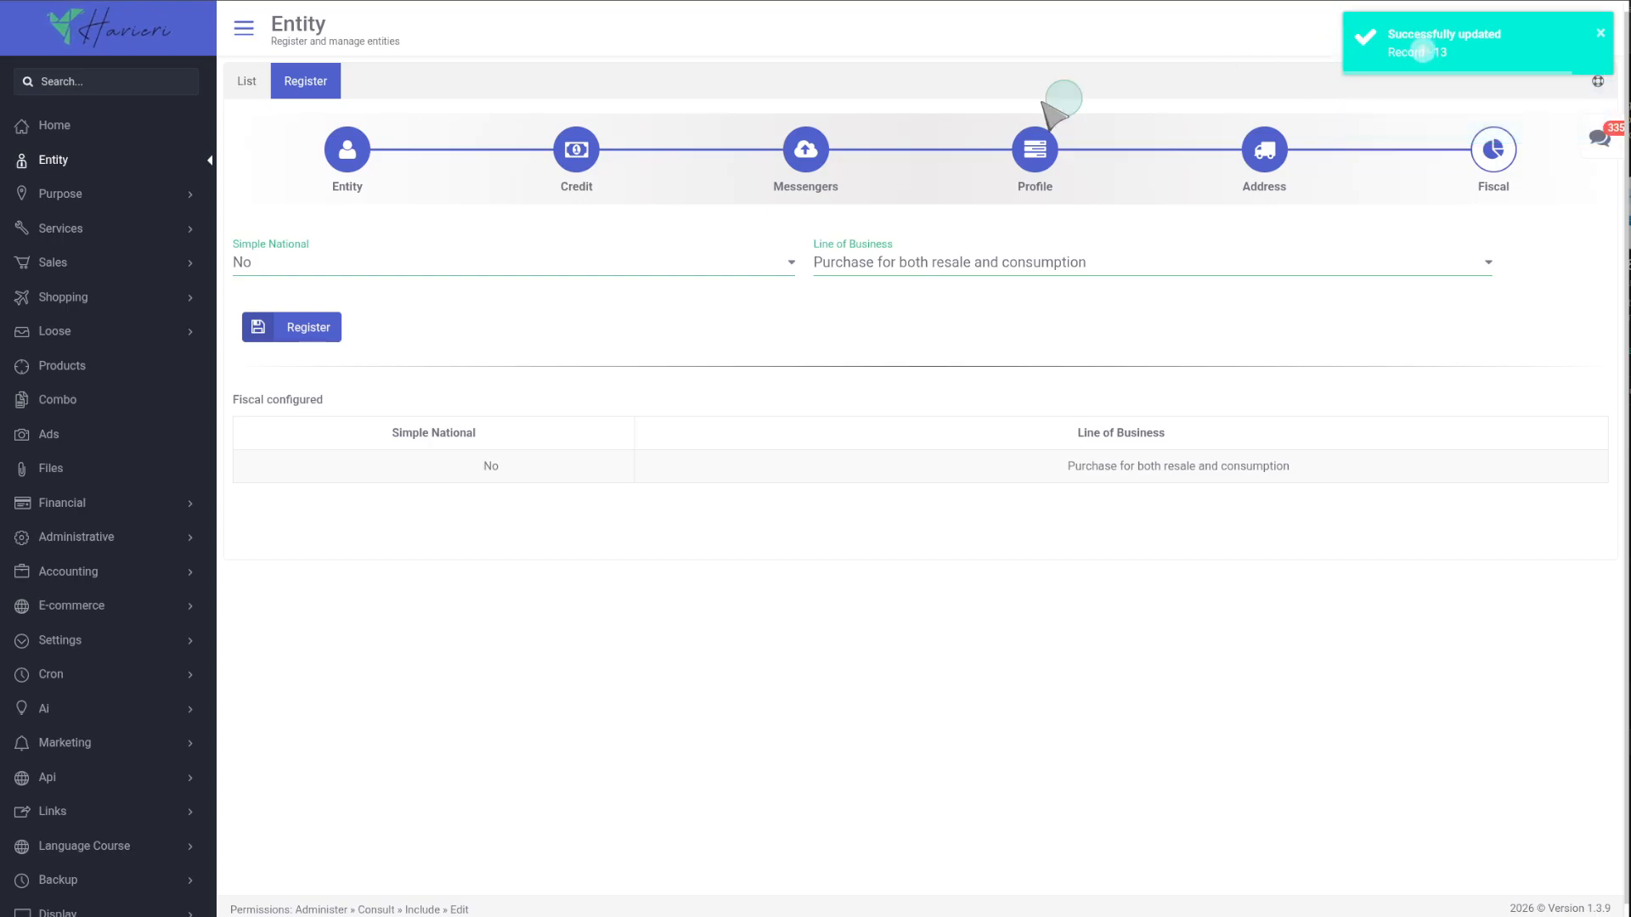
Open the entity list and sort it by ID and then by Address.
{"action": "left_click", "coordinate": [247, 85]}
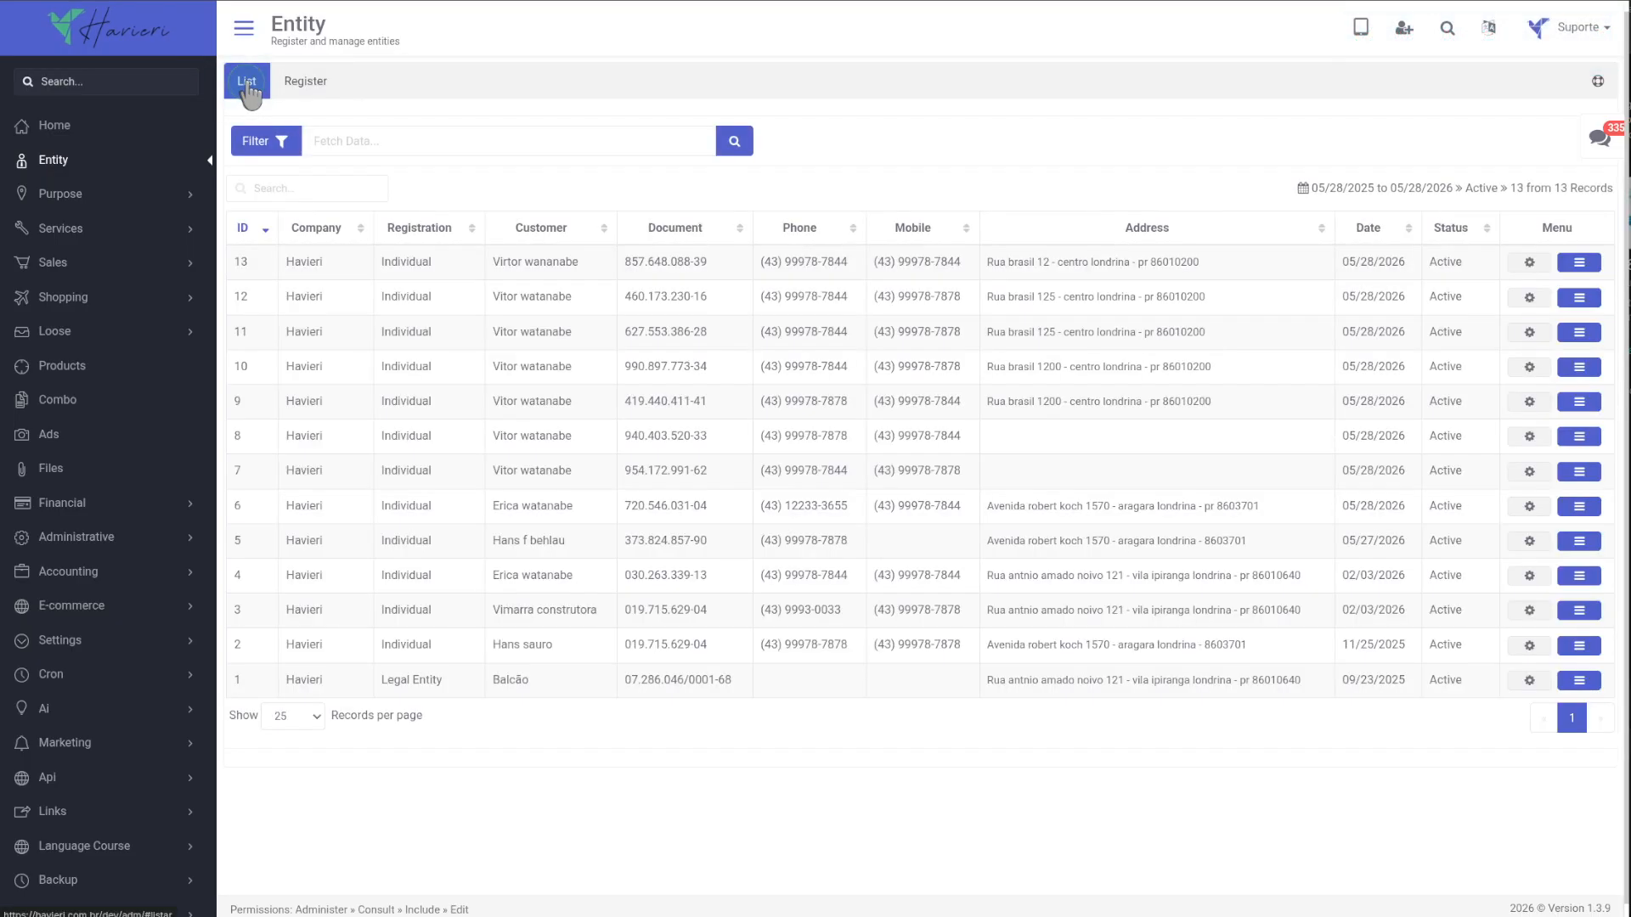
{"action": "left_click", "coordinate": [248, 231]}
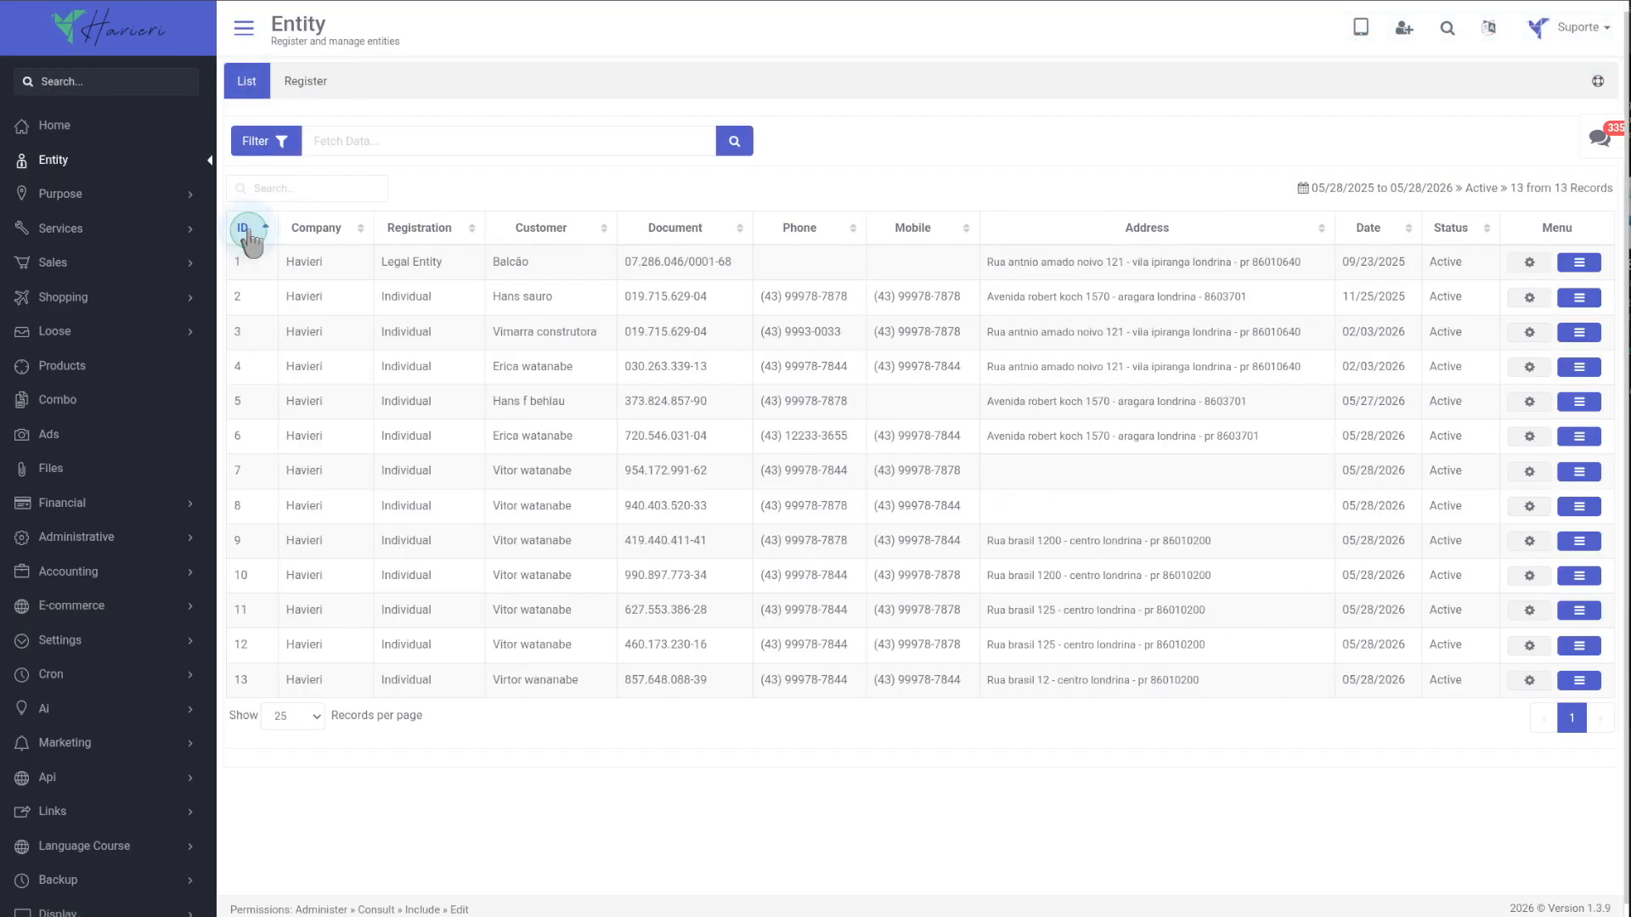
{"action": "left_click", "coordinate": [249, 231]}
{"action": "left_click", "coordinate": [1147, 229]}
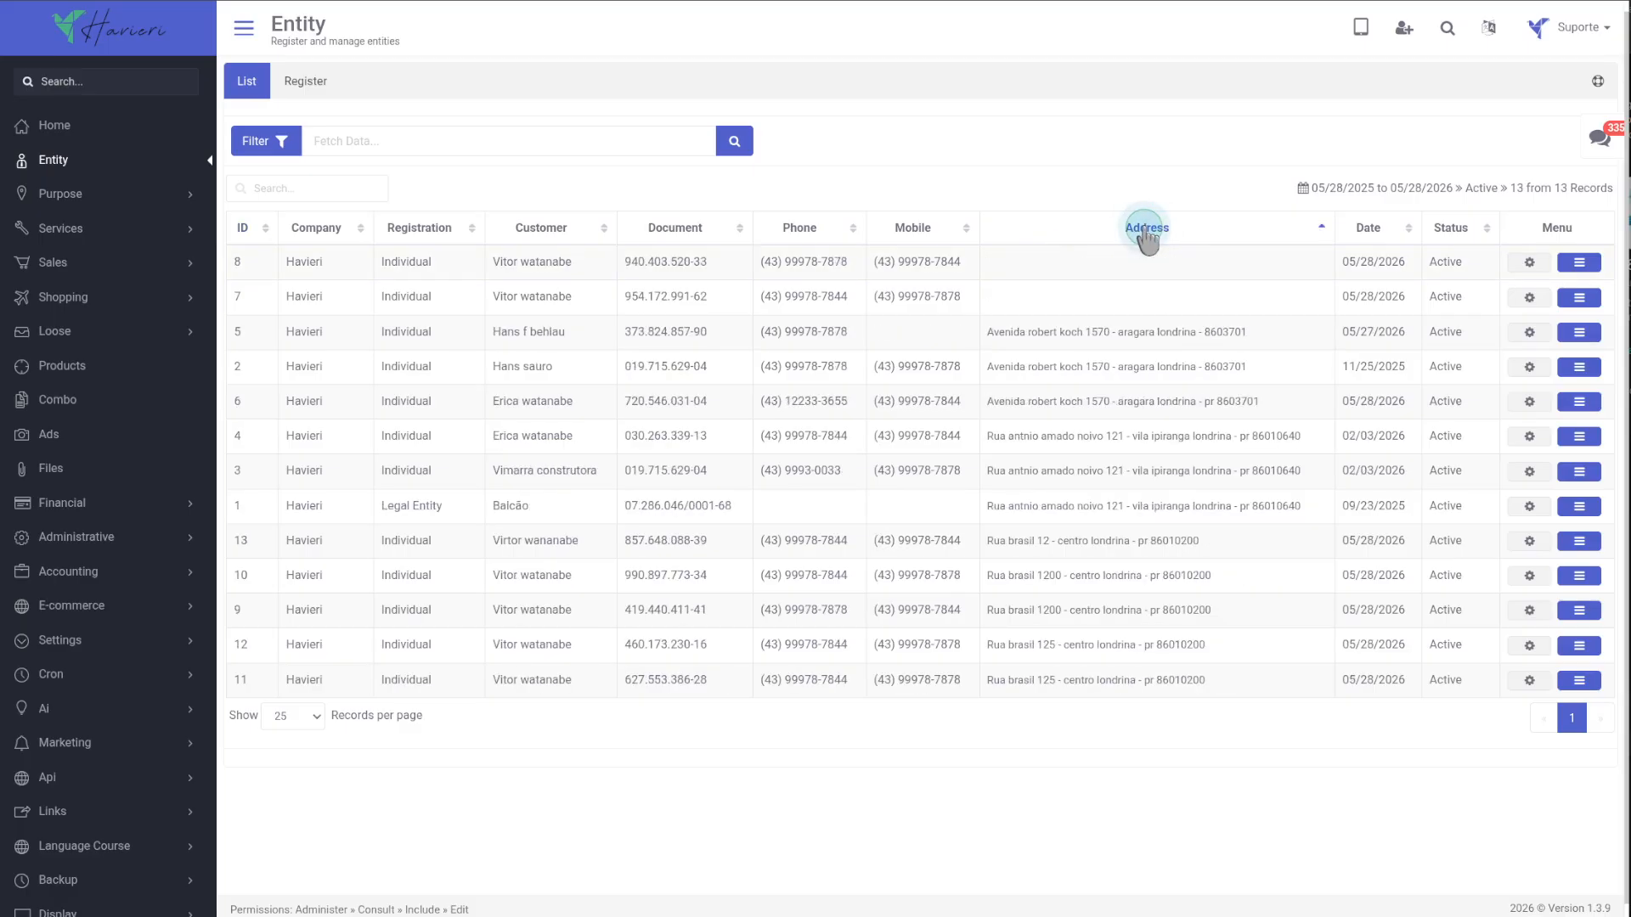
{"action": "left_click", "coordinate": [1147, 229]}
Search the table for another customer by first name.
{"action": "left_click", "coordinate": [297, 192]}
{"action": "type", "text": "er"}
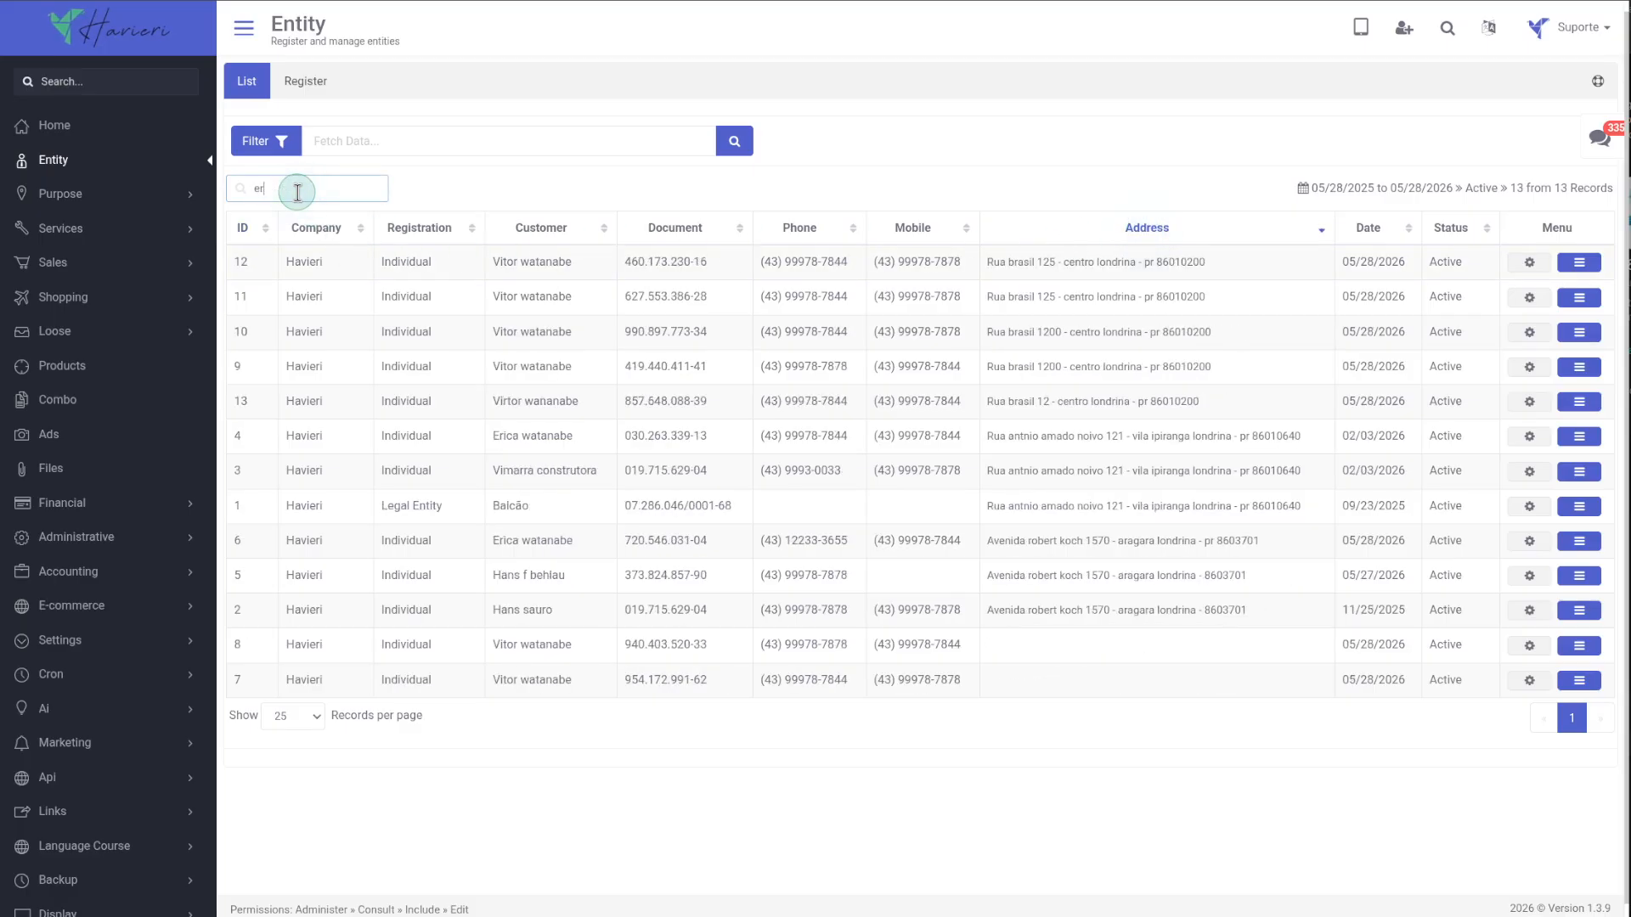
{"action": "type", "text": "ica"}
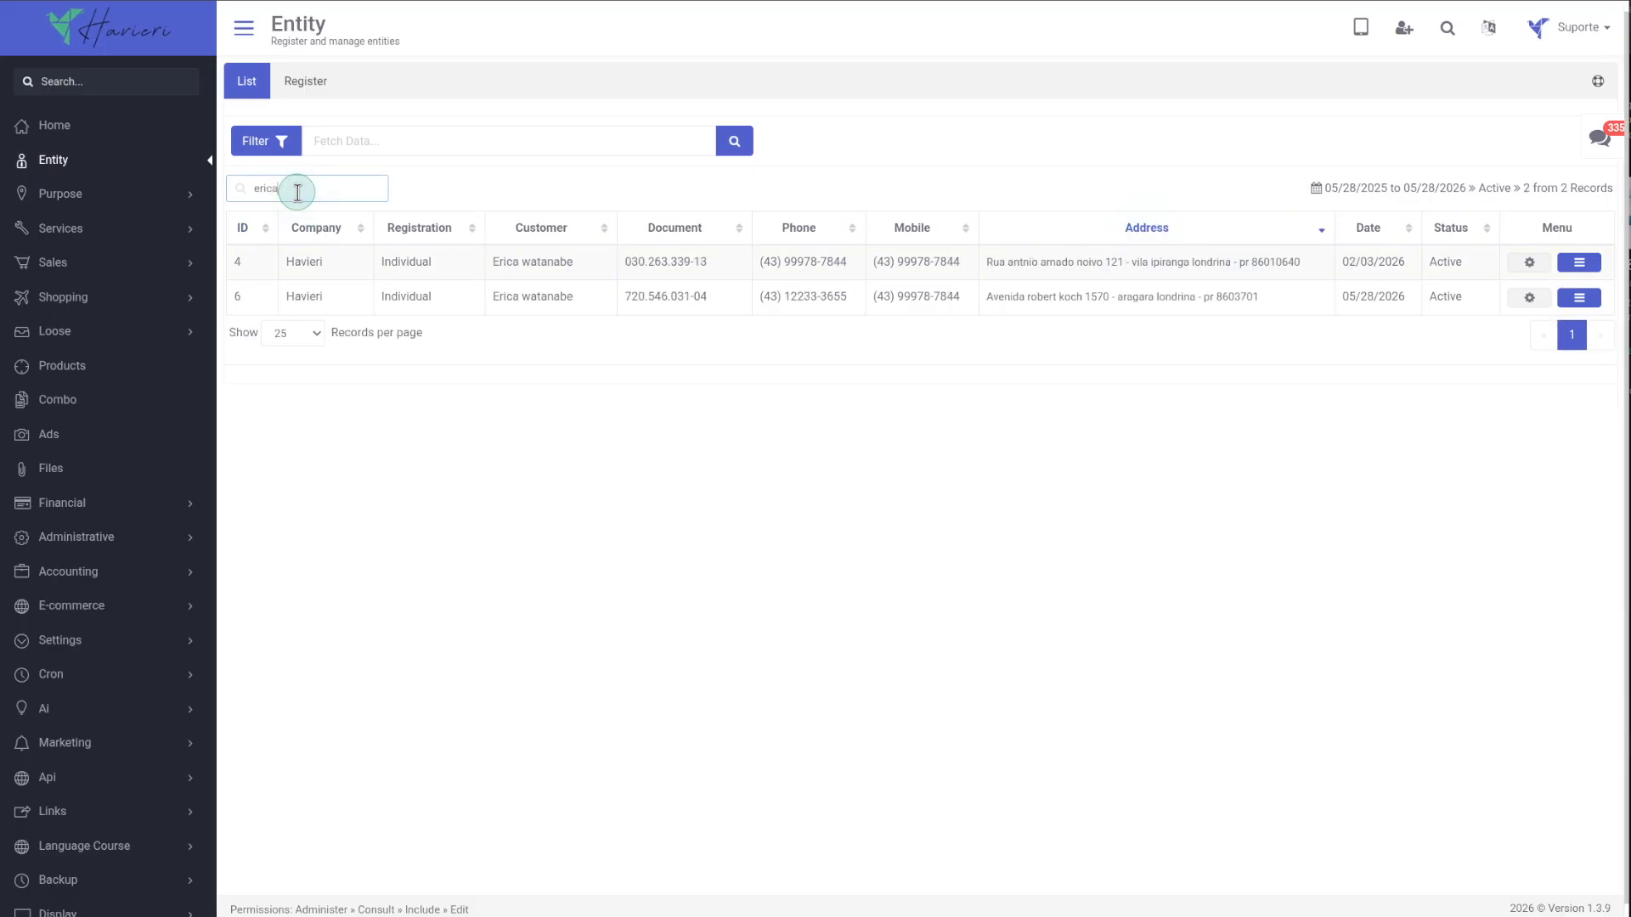
Open the advanced filter, review the date range, and set the Status filter to All.
{"action": "left_click", "coordinate": [281, 142]}
{"action": "left_click", "coordinate": [547, 306]}
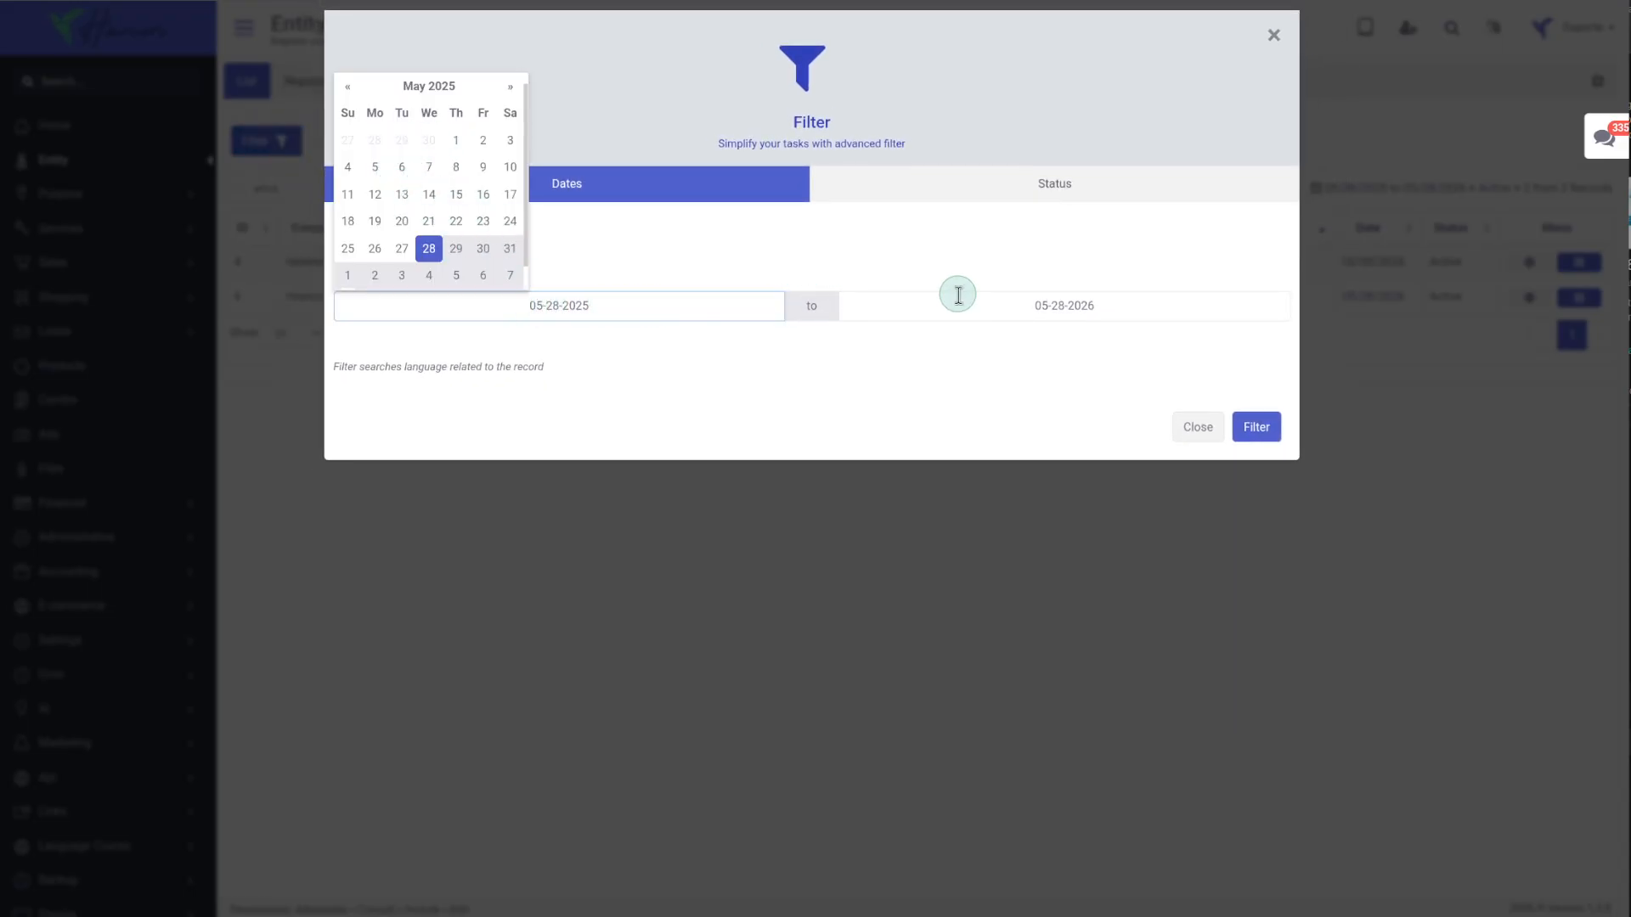
{"action": "left_click", "coordinate": [994, 304]}
{"action": "scroll", "coordinate": [1028, 206], "scroll_direction": "down", "scroll_amount": 1}
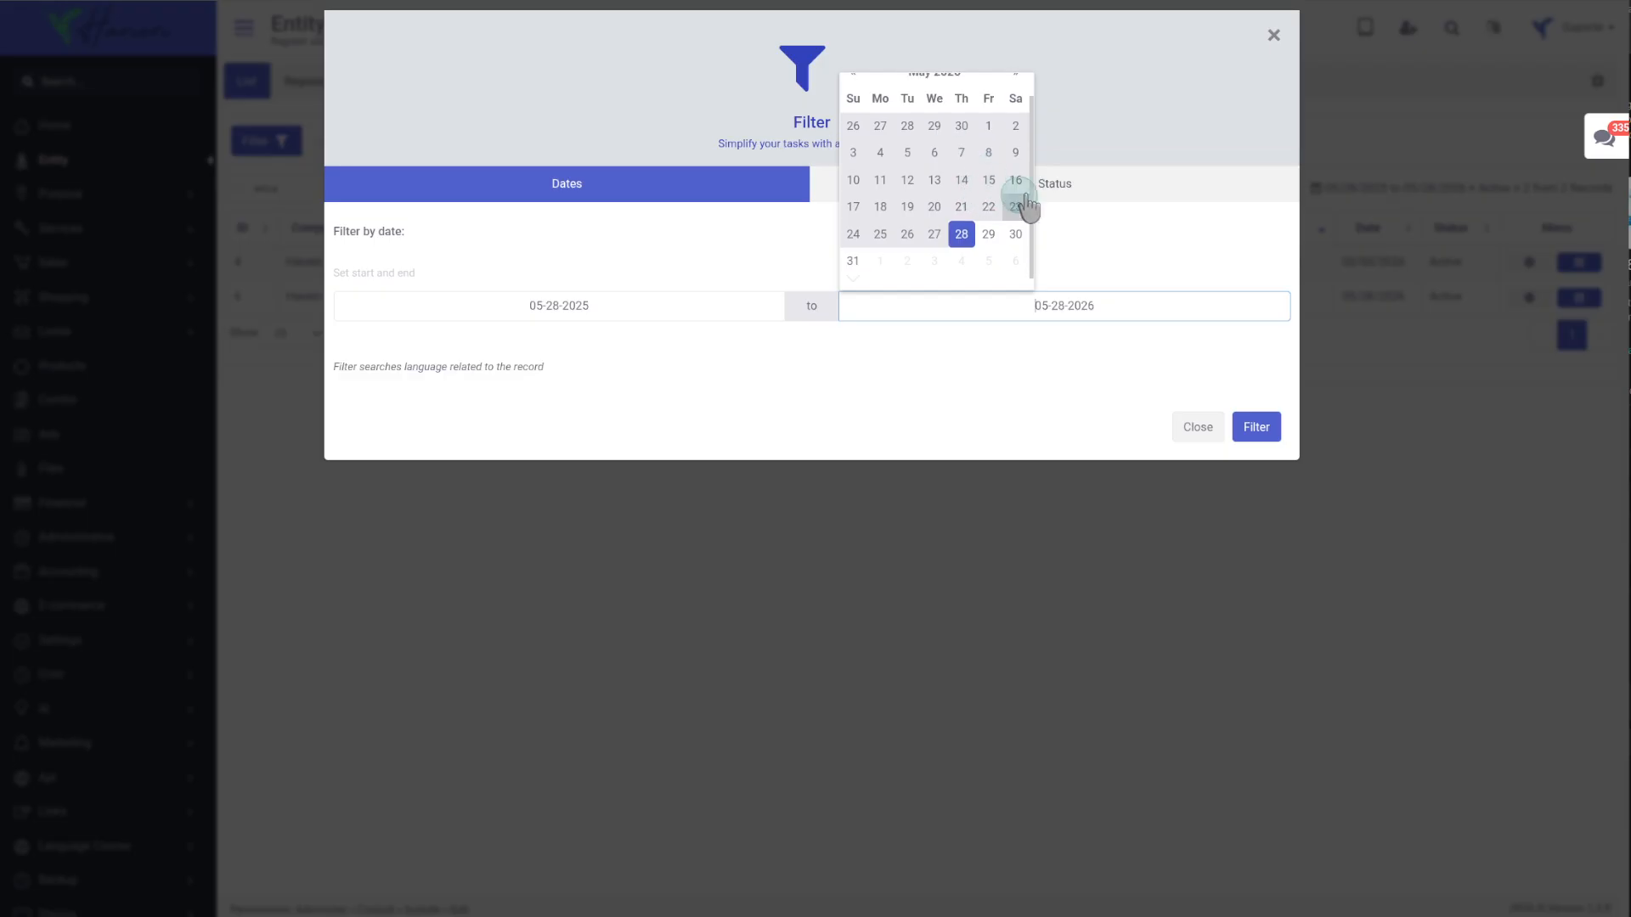
{"action": "left_click", "coordinate": [1072, 189]}
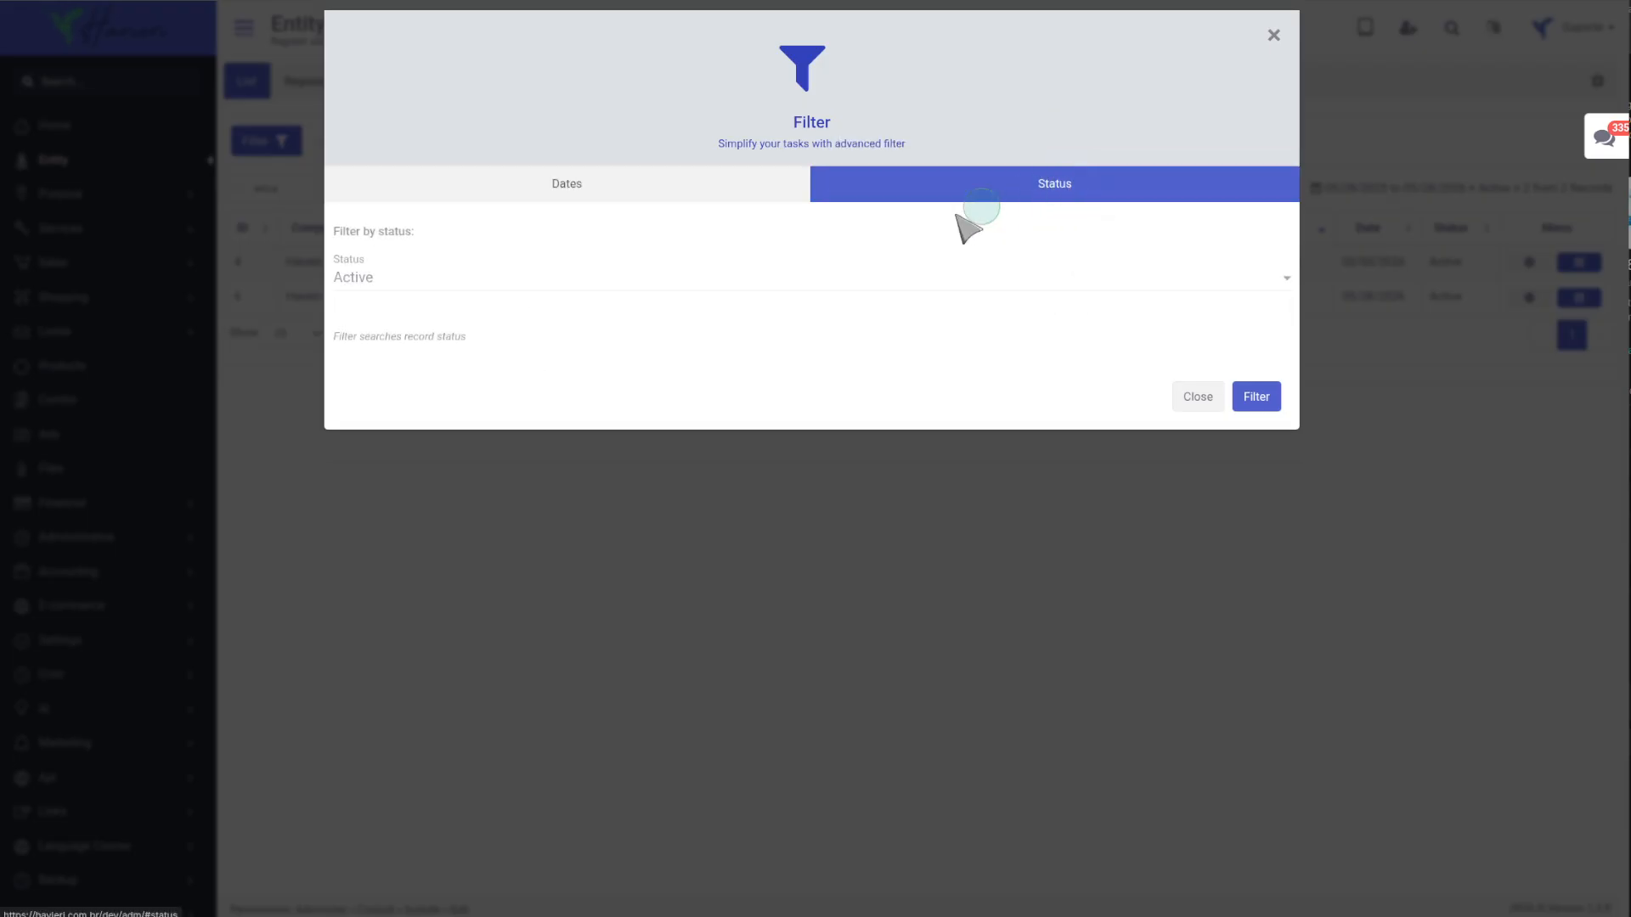
{"action": "left_click", "coordinate": [455, 273]}
{"action": "left_click", "coordinate": [430, 303]}
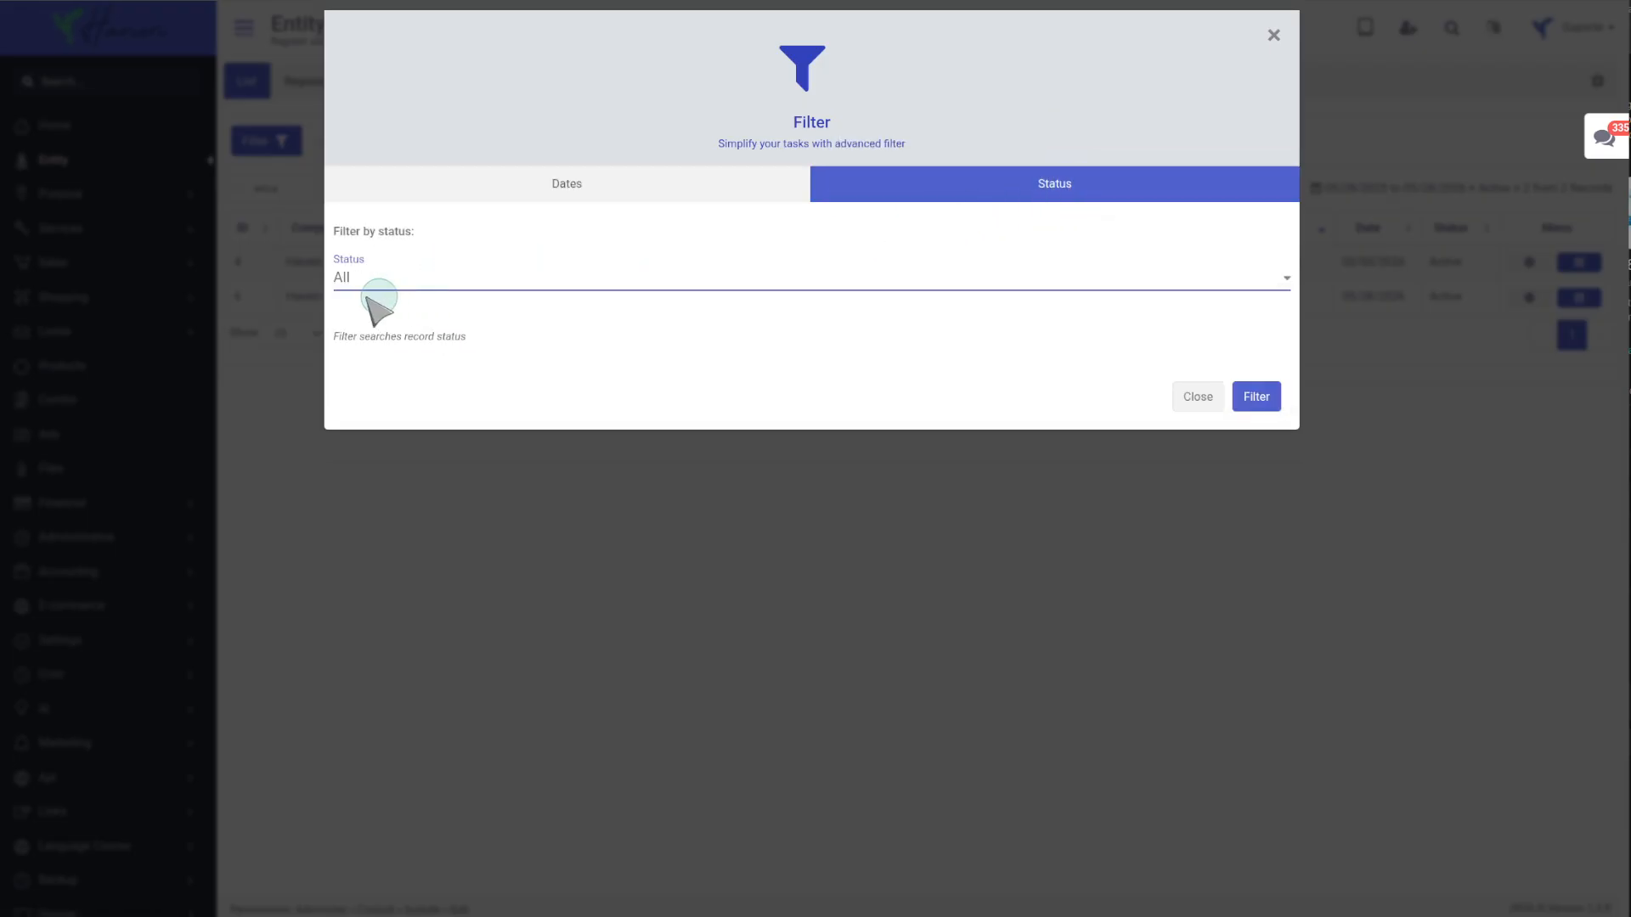
{"action": "left_click", "coordinate": [255, 322]}
Fetch data for the same customer's first name using the main search field.
{"action": "left_click", "coordinate": [343, 156]}
{"action": "type", "text": "e"}
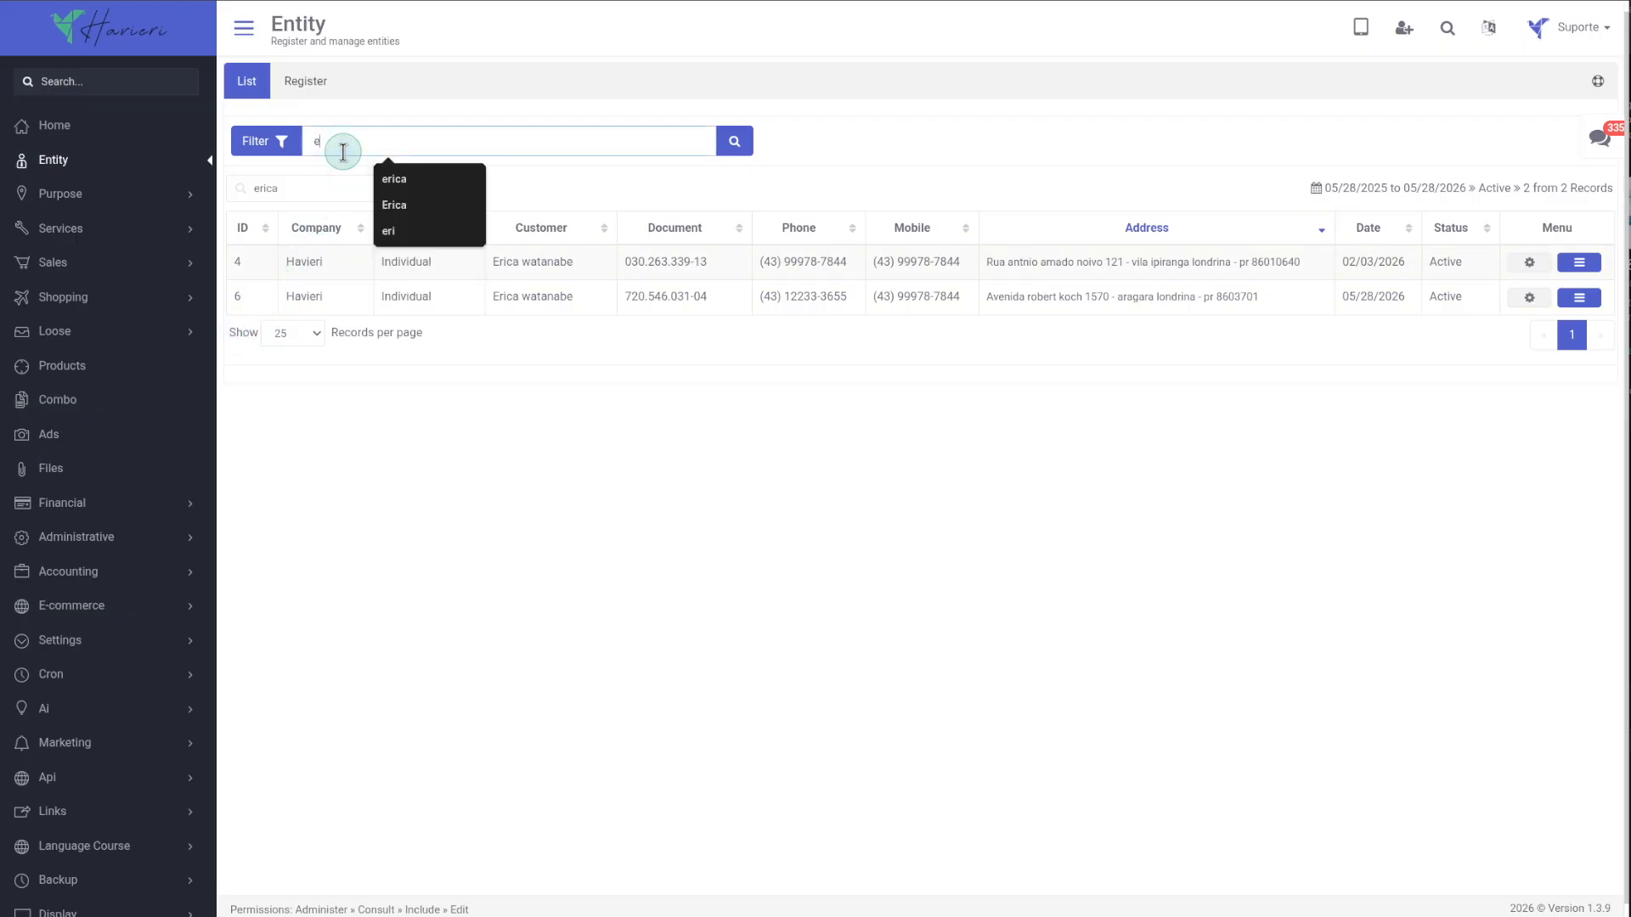
{"action": "type", "text": "rica"}
{"action": "left_click", "coordinate": [735, 143]}
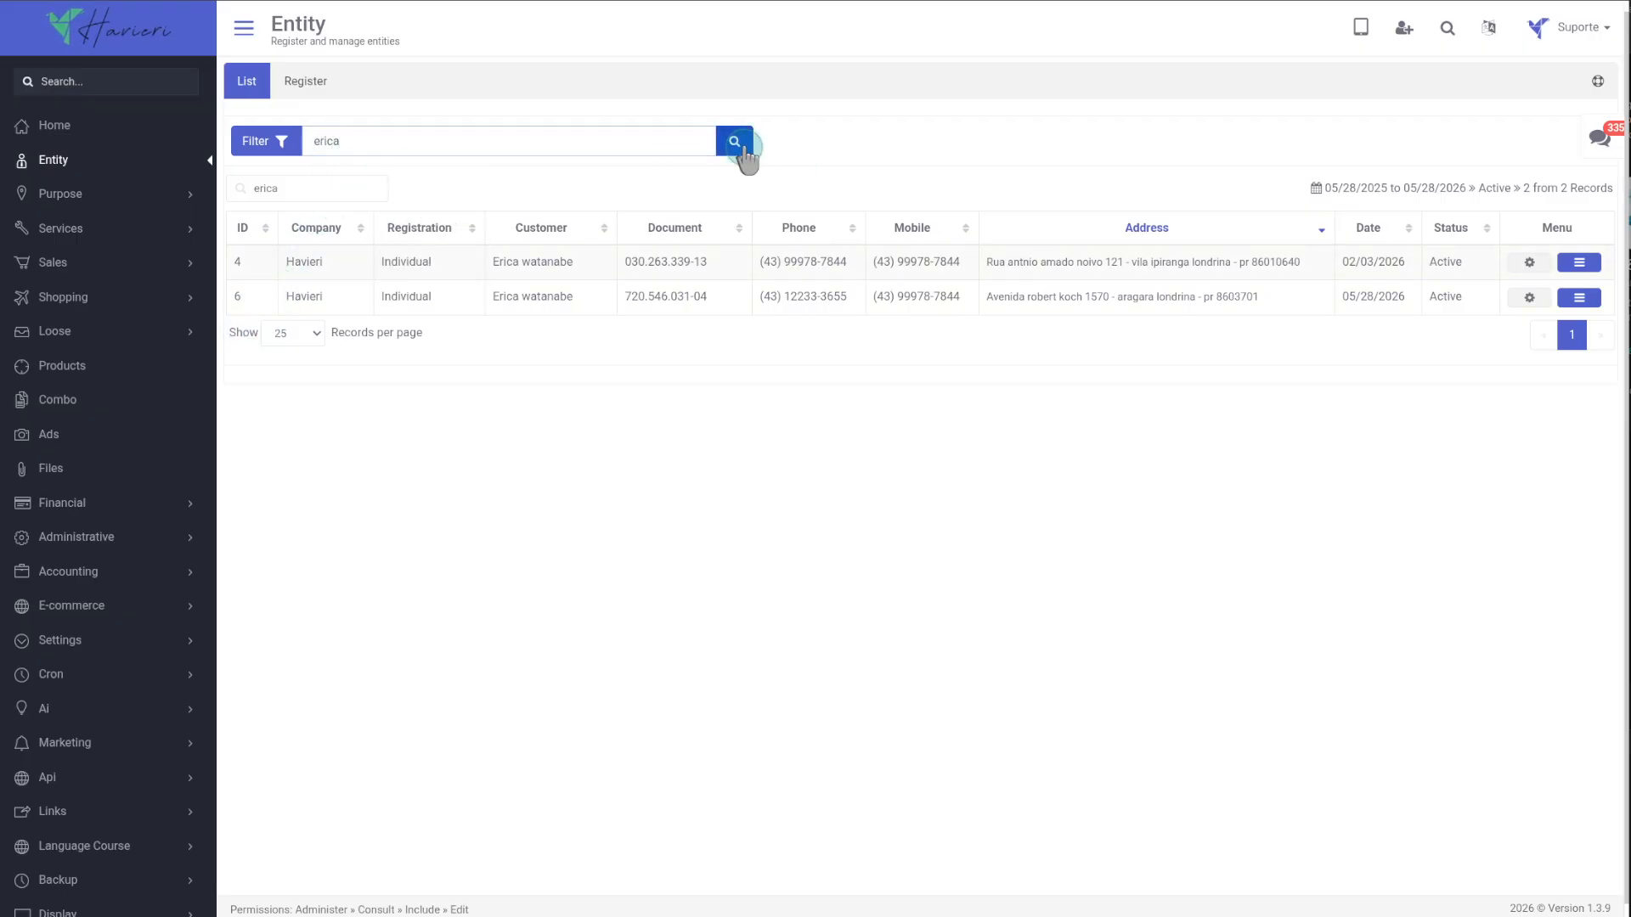
Browse the oldest matching customer's managed products, sales orders and financial records in its menu.
{"action": "left_click", "coordinate": [1584, 339]}
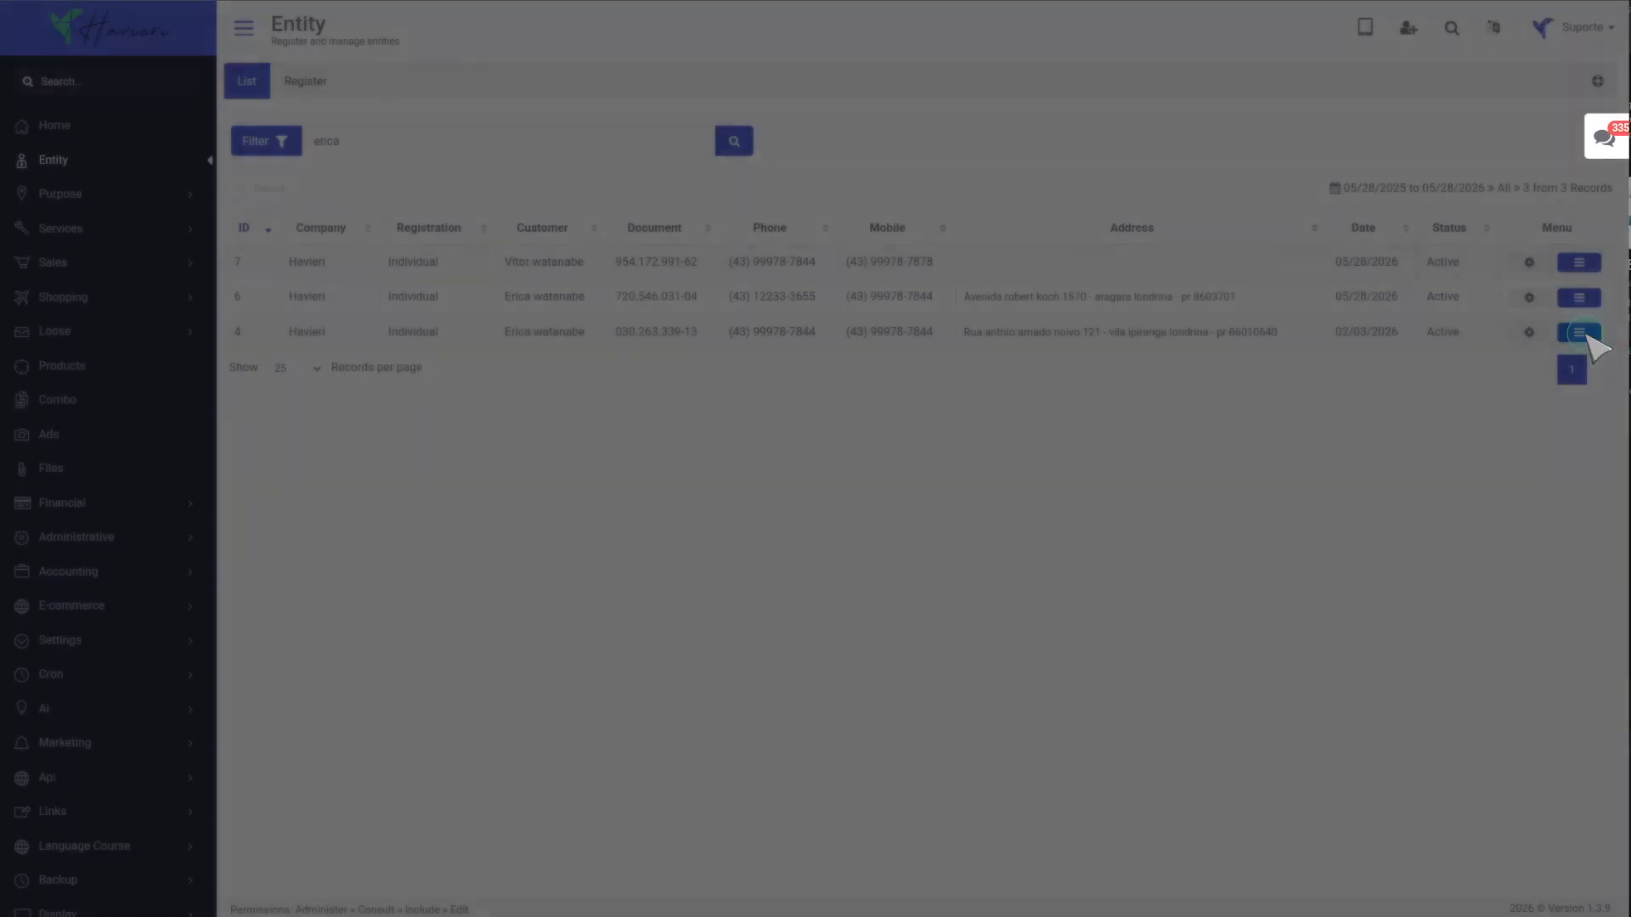
{"action": "left_click", "coordinate": [1062, 84]}
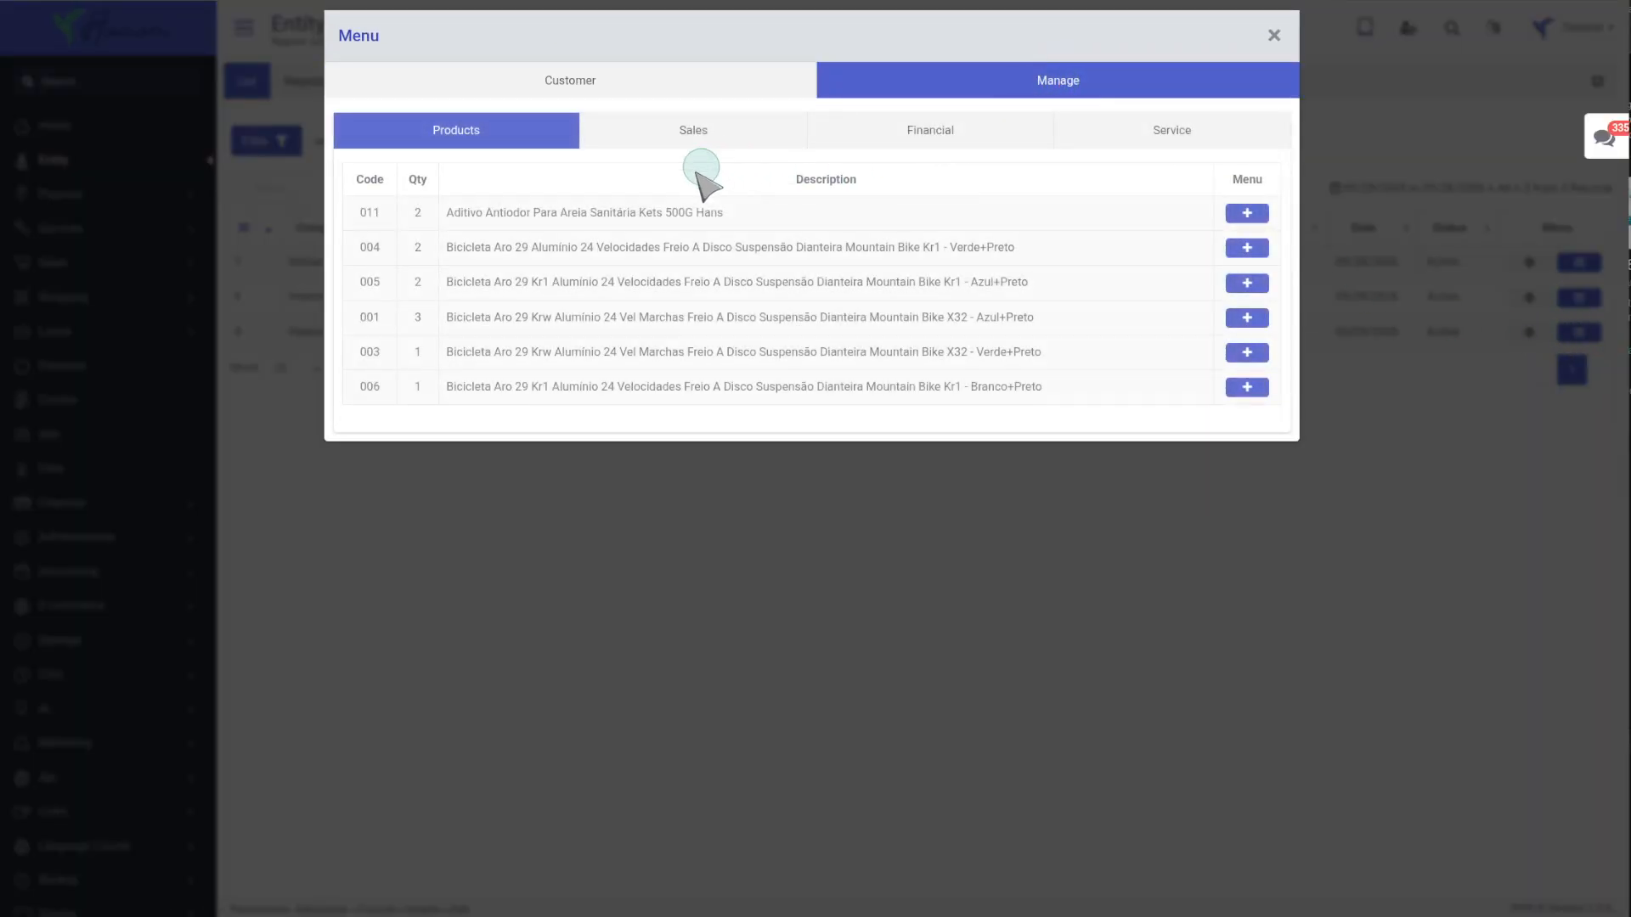
{"action": "left_click", "coordinate": [1240, 289]}
{"action": "left_click", "coordinate": [738, 140]}
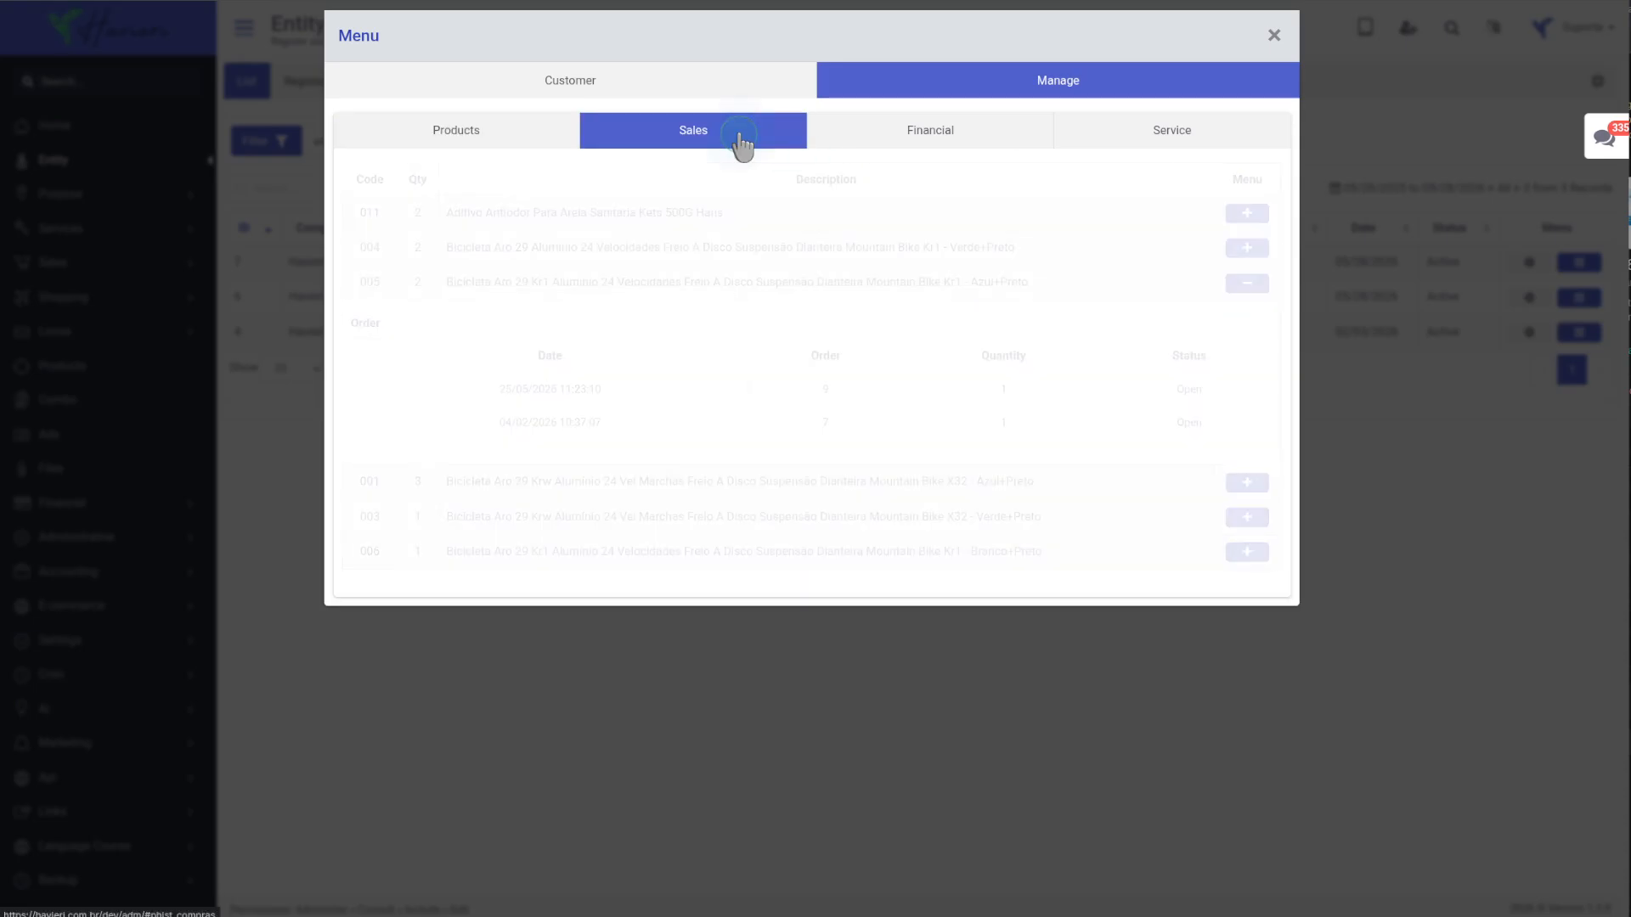
{"action": "left_click", "coordinate": [1193, 214]}
{"action": "left_click", "coordinate": [1245, 214]}
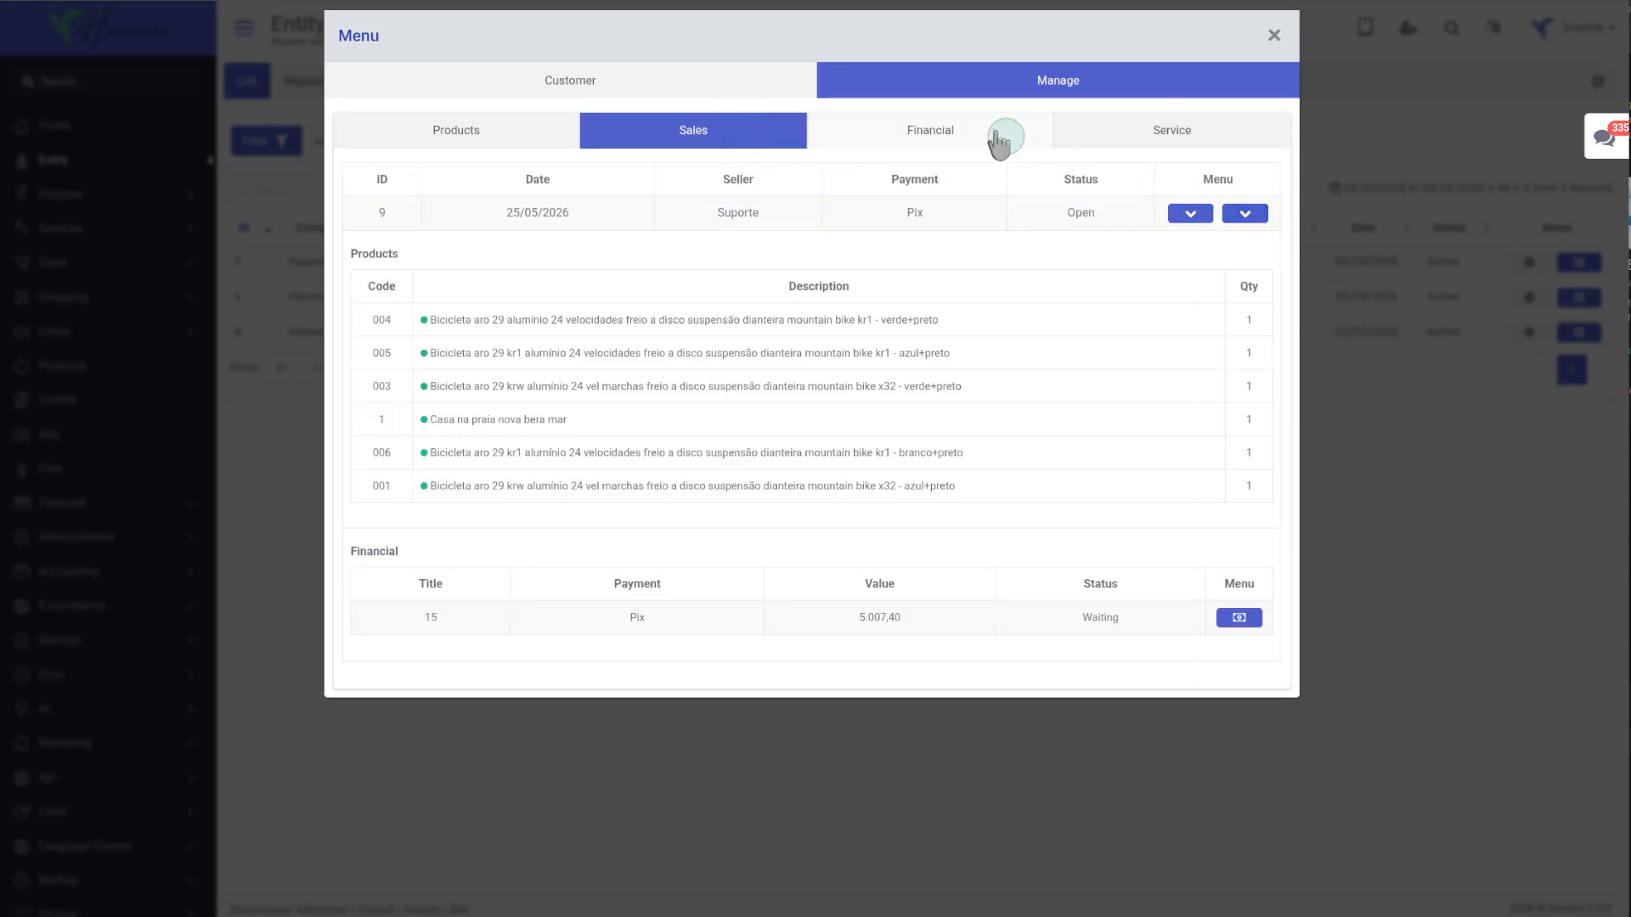
{"action": "left_click", "coordinate": [976, 136]}
{"action": "left_click", "coordinate": [703, 132]}
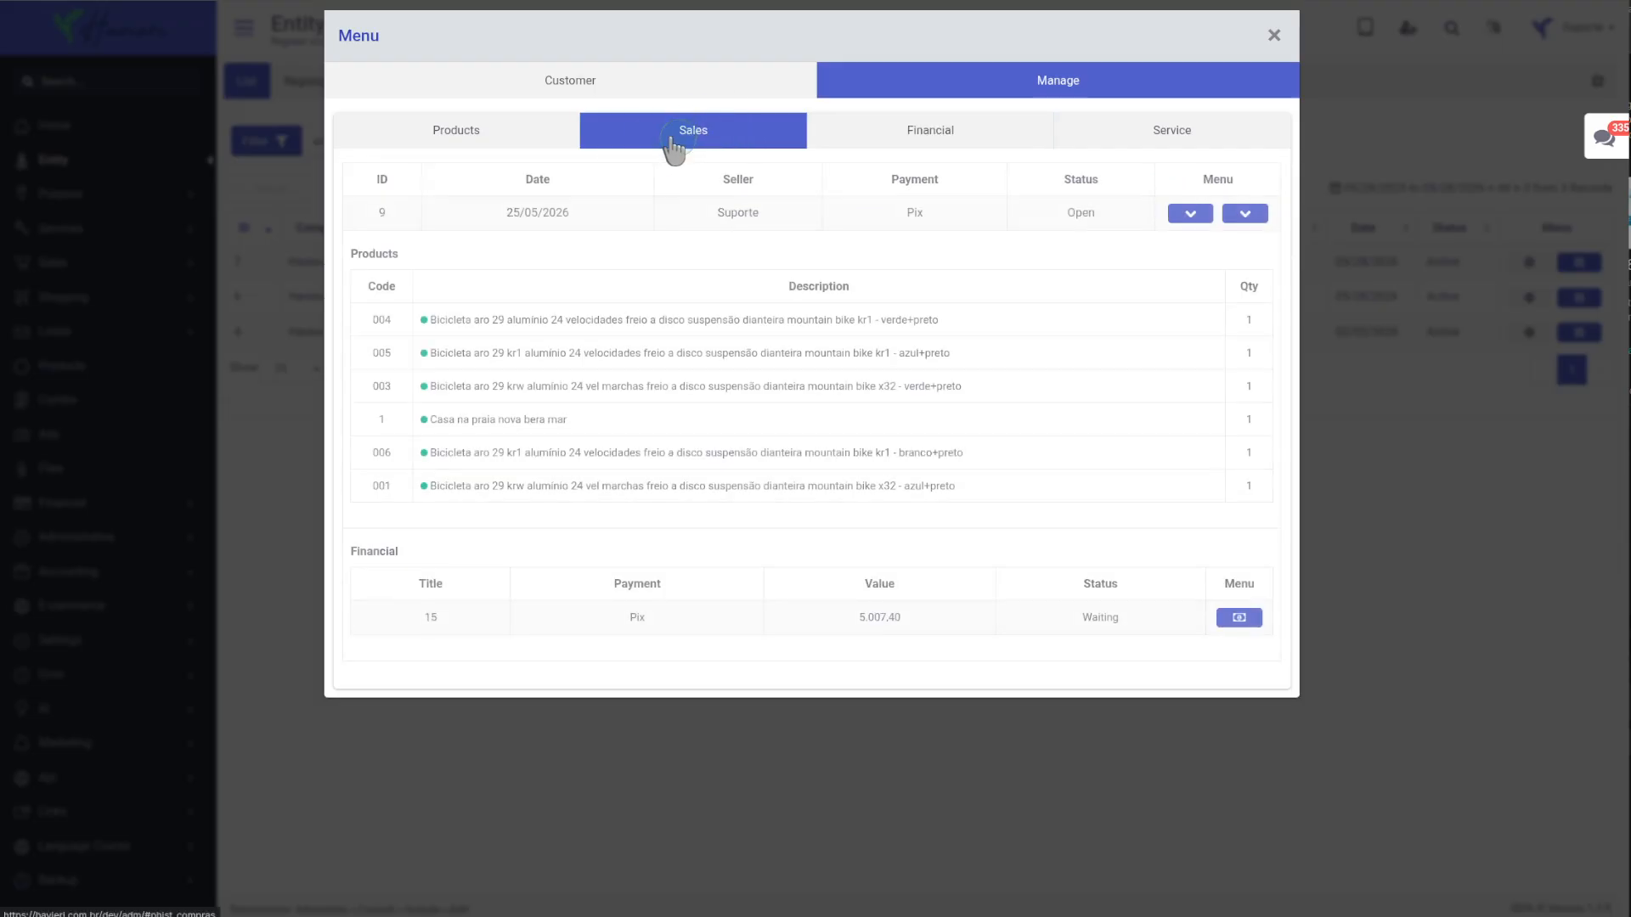
Open that customer's record for editing from the Customer section of its menu.
{"action": "left_click", "coordinate": [538, 80]}
{"action": "left_click", "coordinate": [1144, 464]}
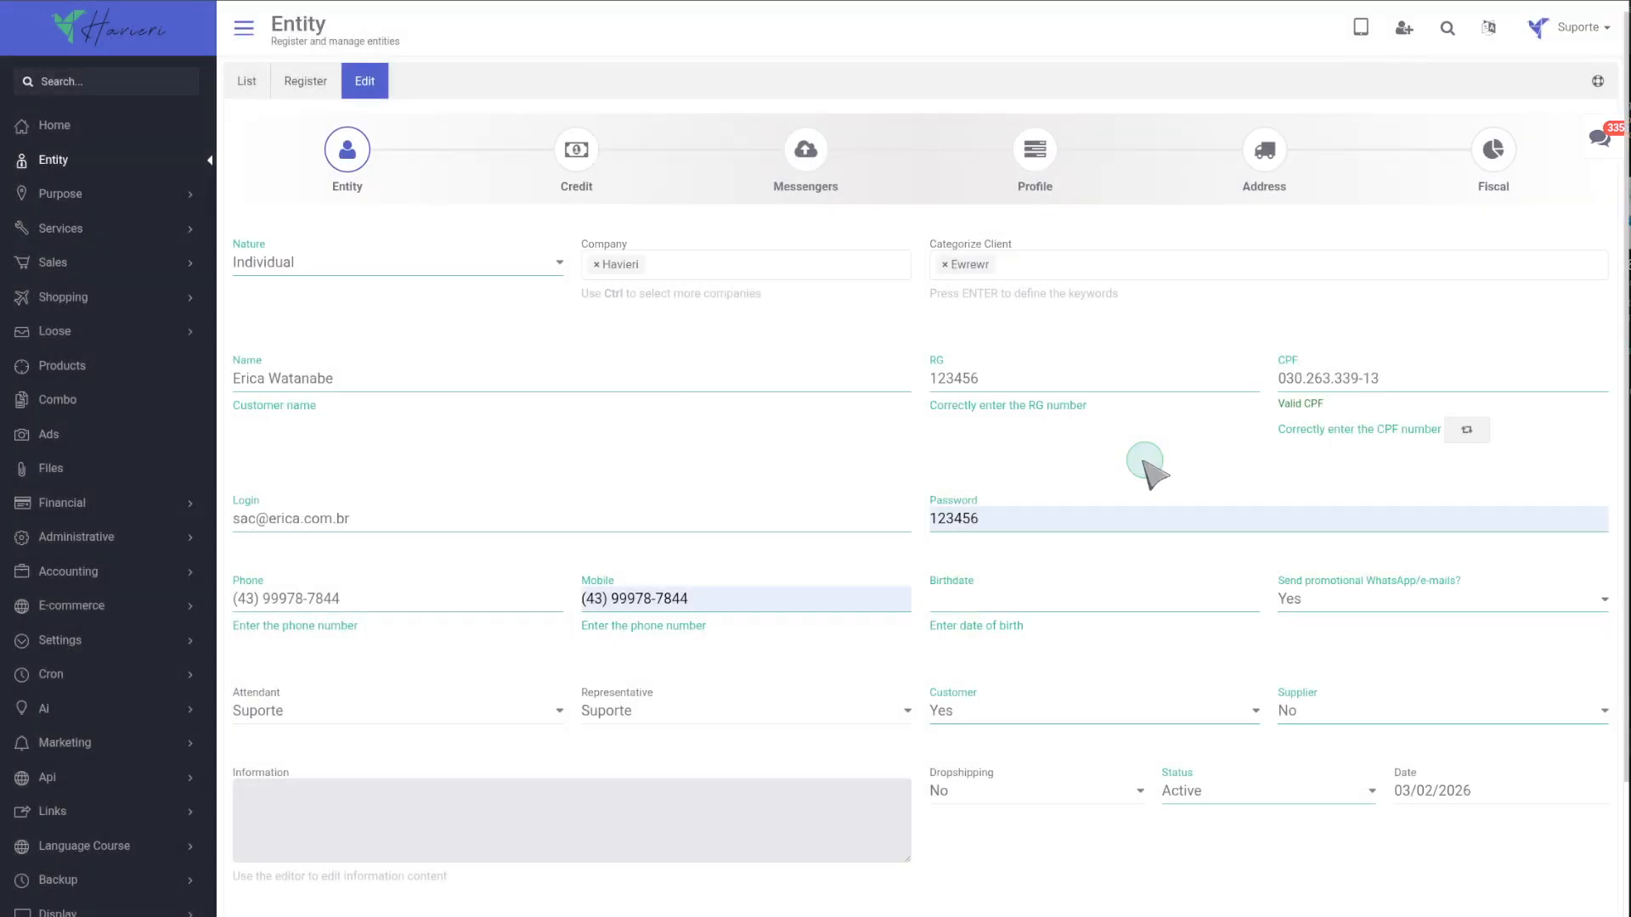
{"action": "scroll", "coordinate": [968, 476], "scroll_direction": "down", "scroll_amount": 2}
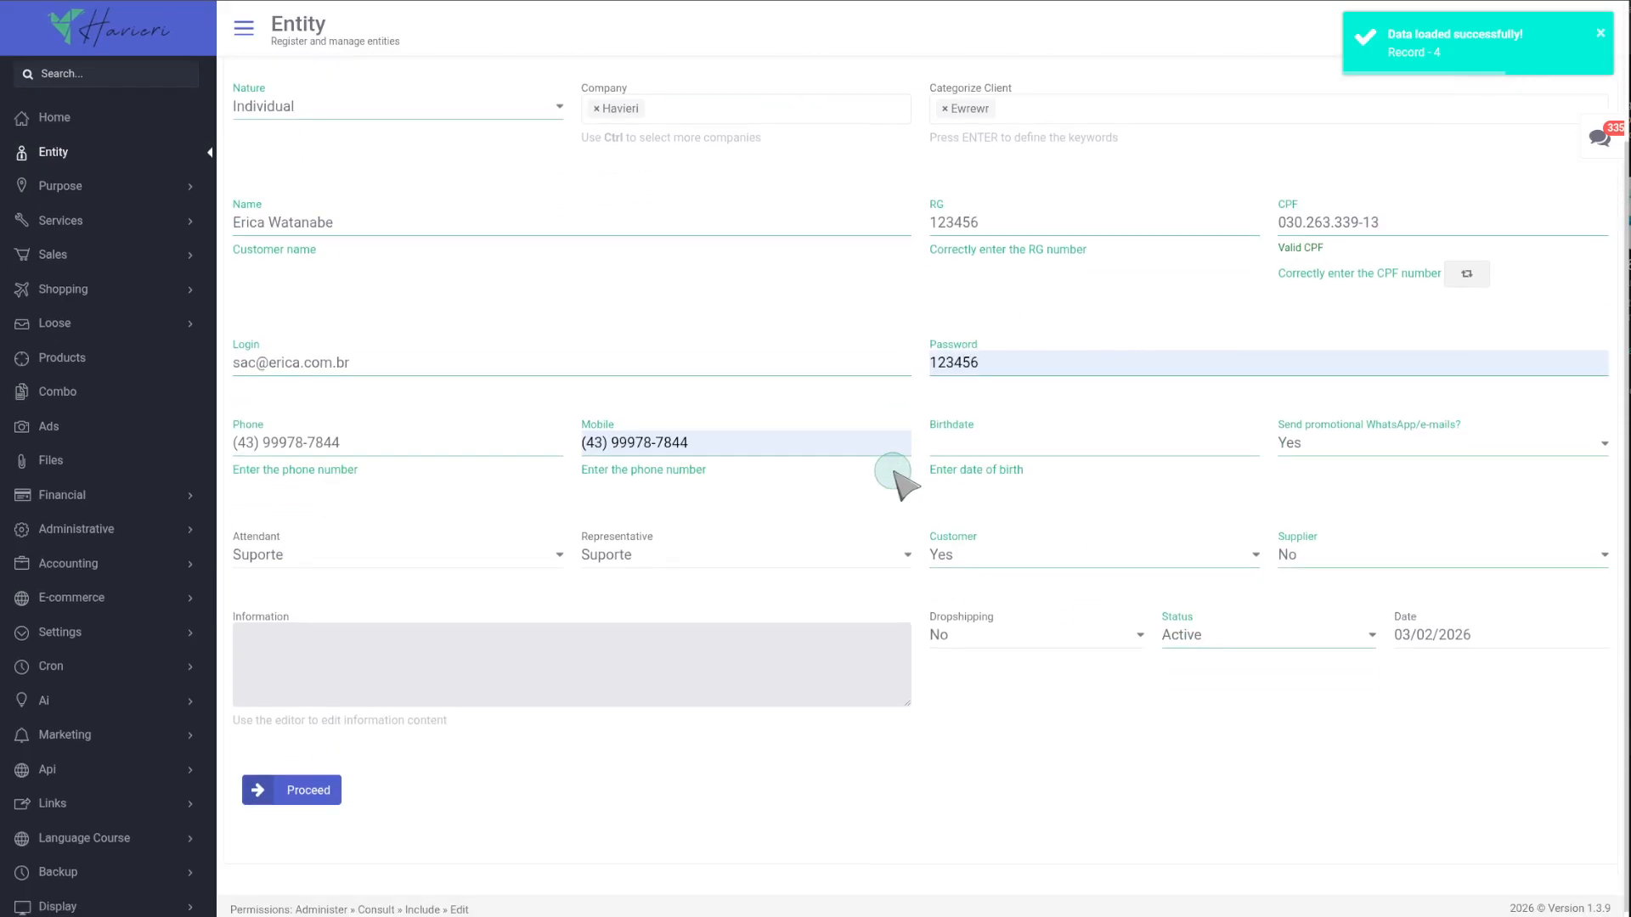
Update the customer's credit to Monthly Billing with no restriction, USD, value 1.000,00, then remove that configured credit.
{"action": "scroll", "coordinate": [739, 539], "scroll_direction": "up", "scroll_amount": 2}
{"action": "left_click", "coordinate": [576, 153]}
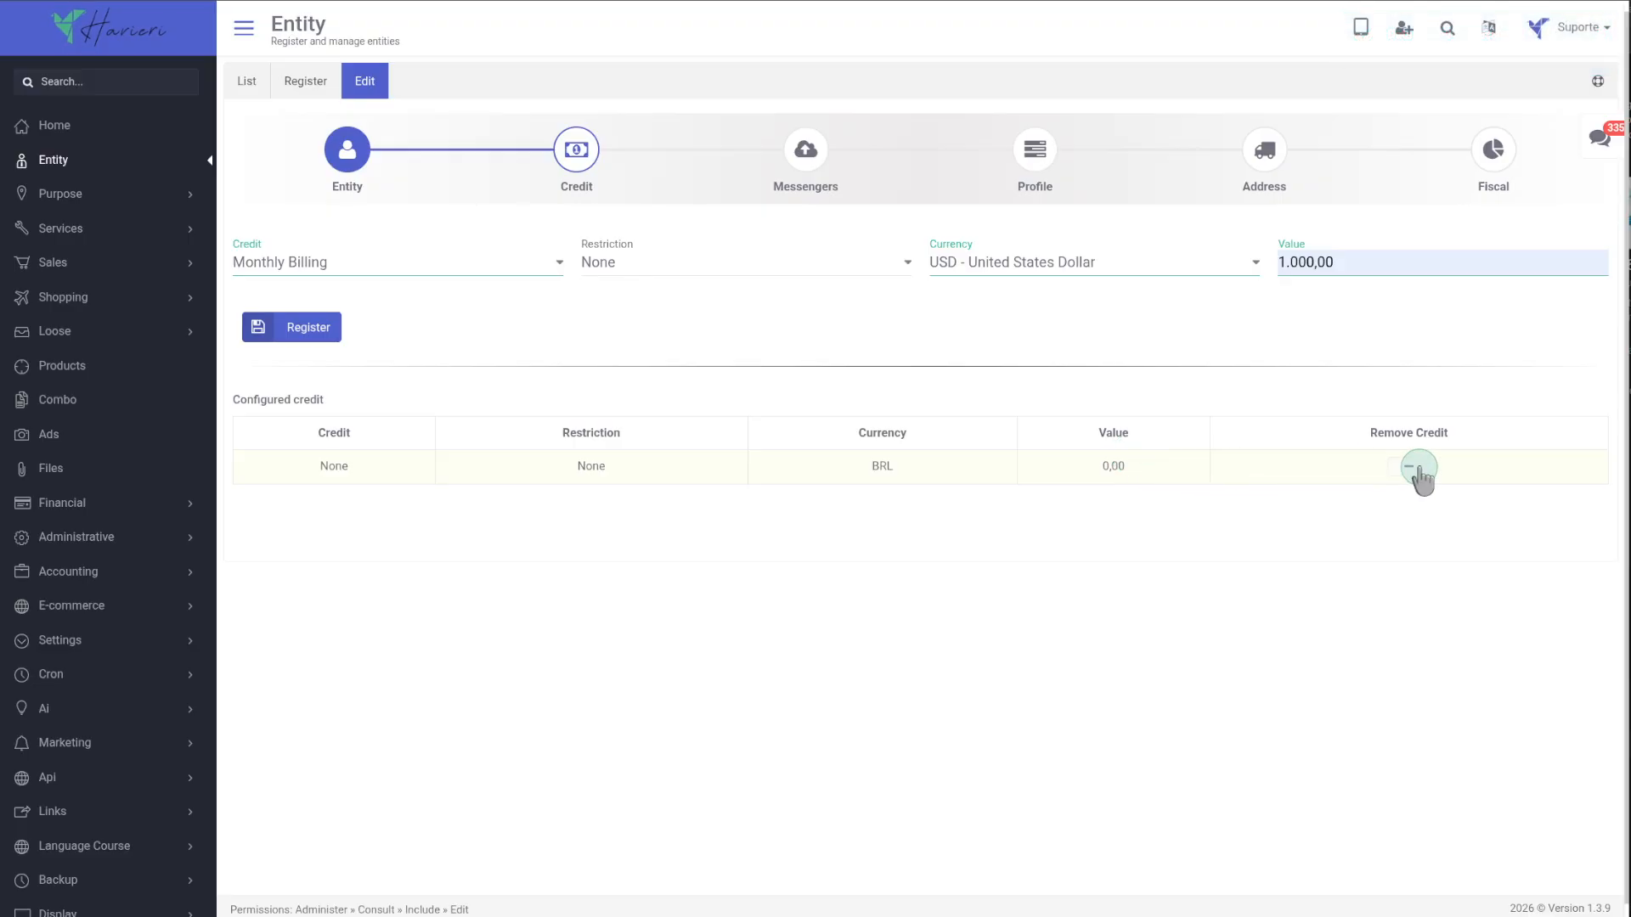
{"action": "left_click", "coordinate": [310, 333]}
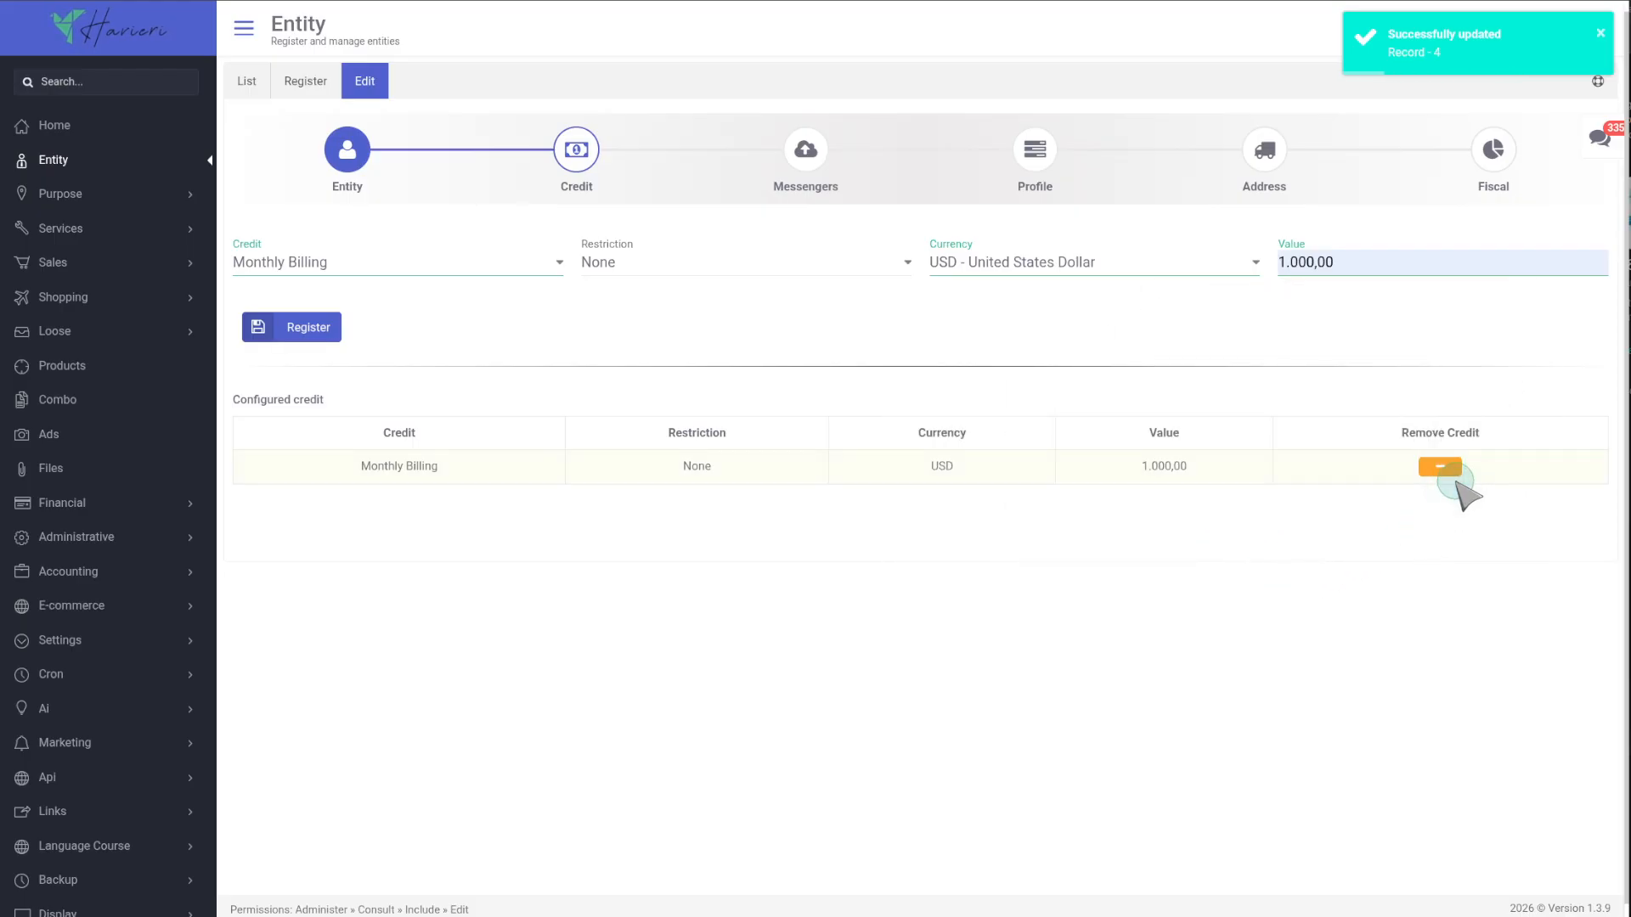
{"action": "left_click", "coordinate": [1440, 468]}
Delete the Email Vendas account from the customer's messenger accounts.
{"action": "left_click", "coordinate": [828, 176]}
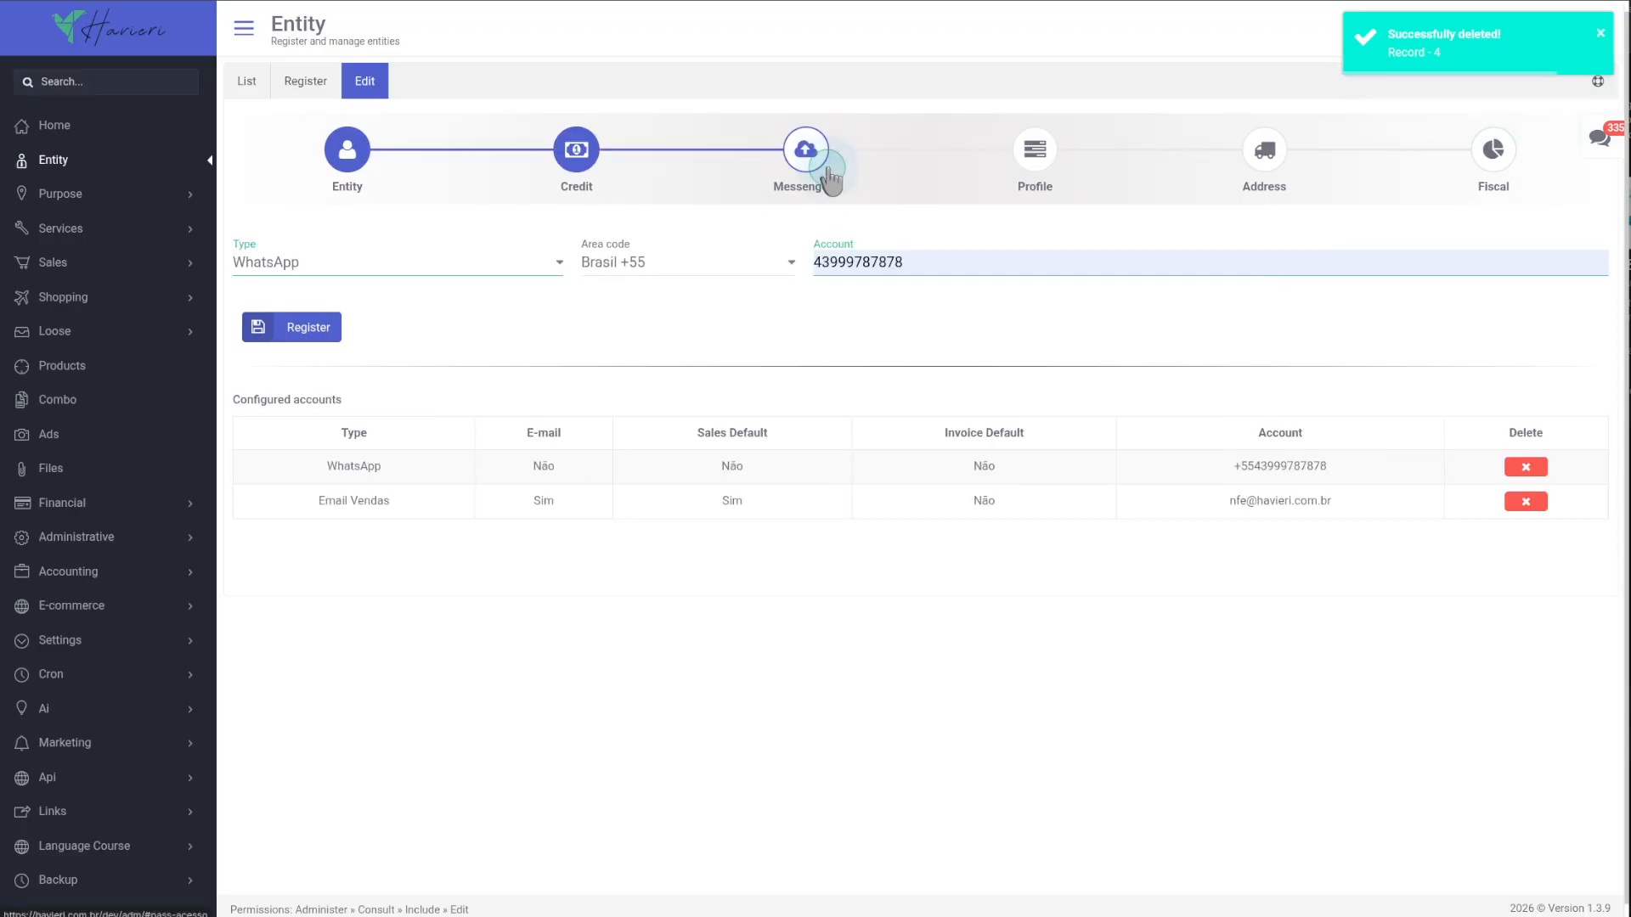
{"action": "left_click", "coordinate": [1525, 501]}
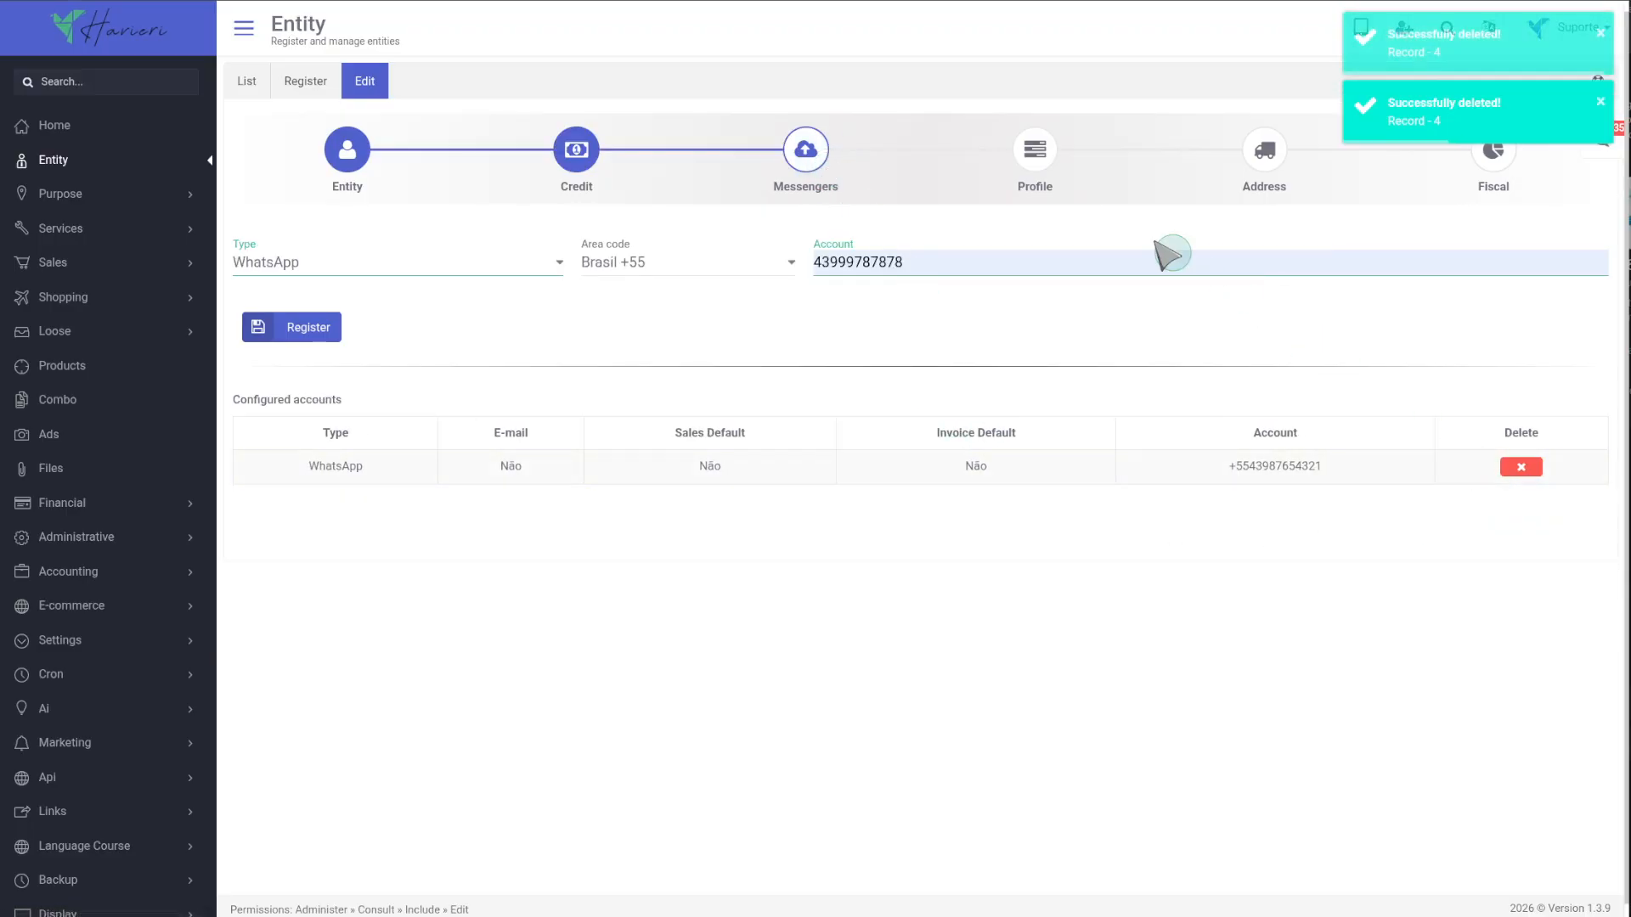
Replace the customer's profile picture with a new photo.
{"action": "left_click", "coordinate": [1046, 160]}
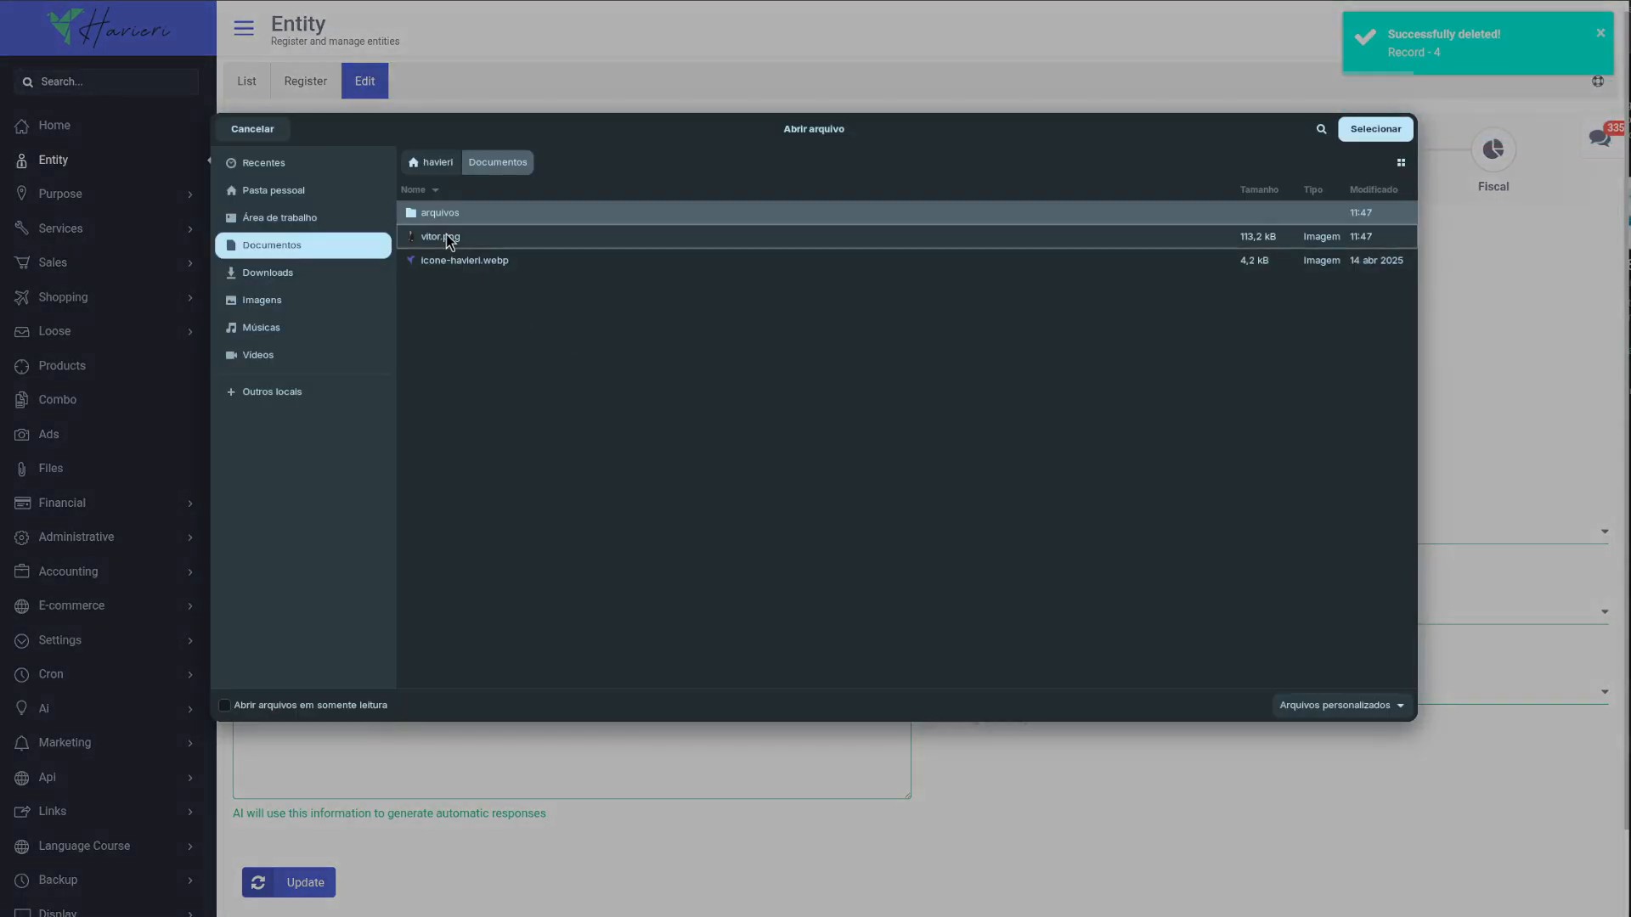
{"action": "double_click", "coordinate": [446, 233]}
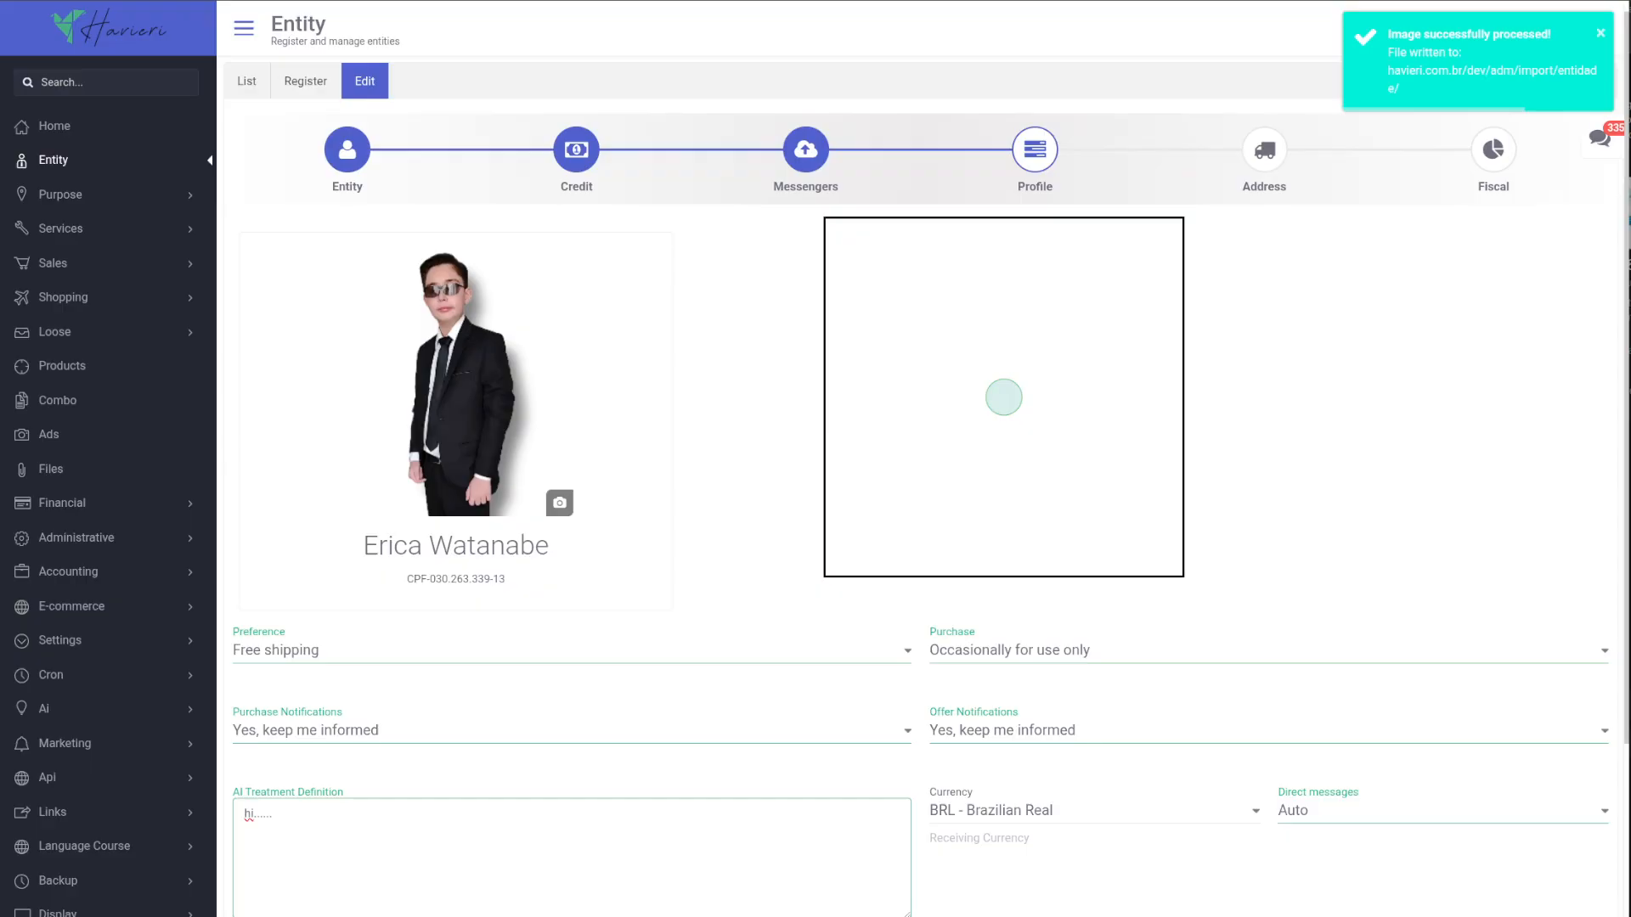
Delete the Billing address from the customer's configured addresses.
{"action": "left_click", "coordinate": [1257, 154]}
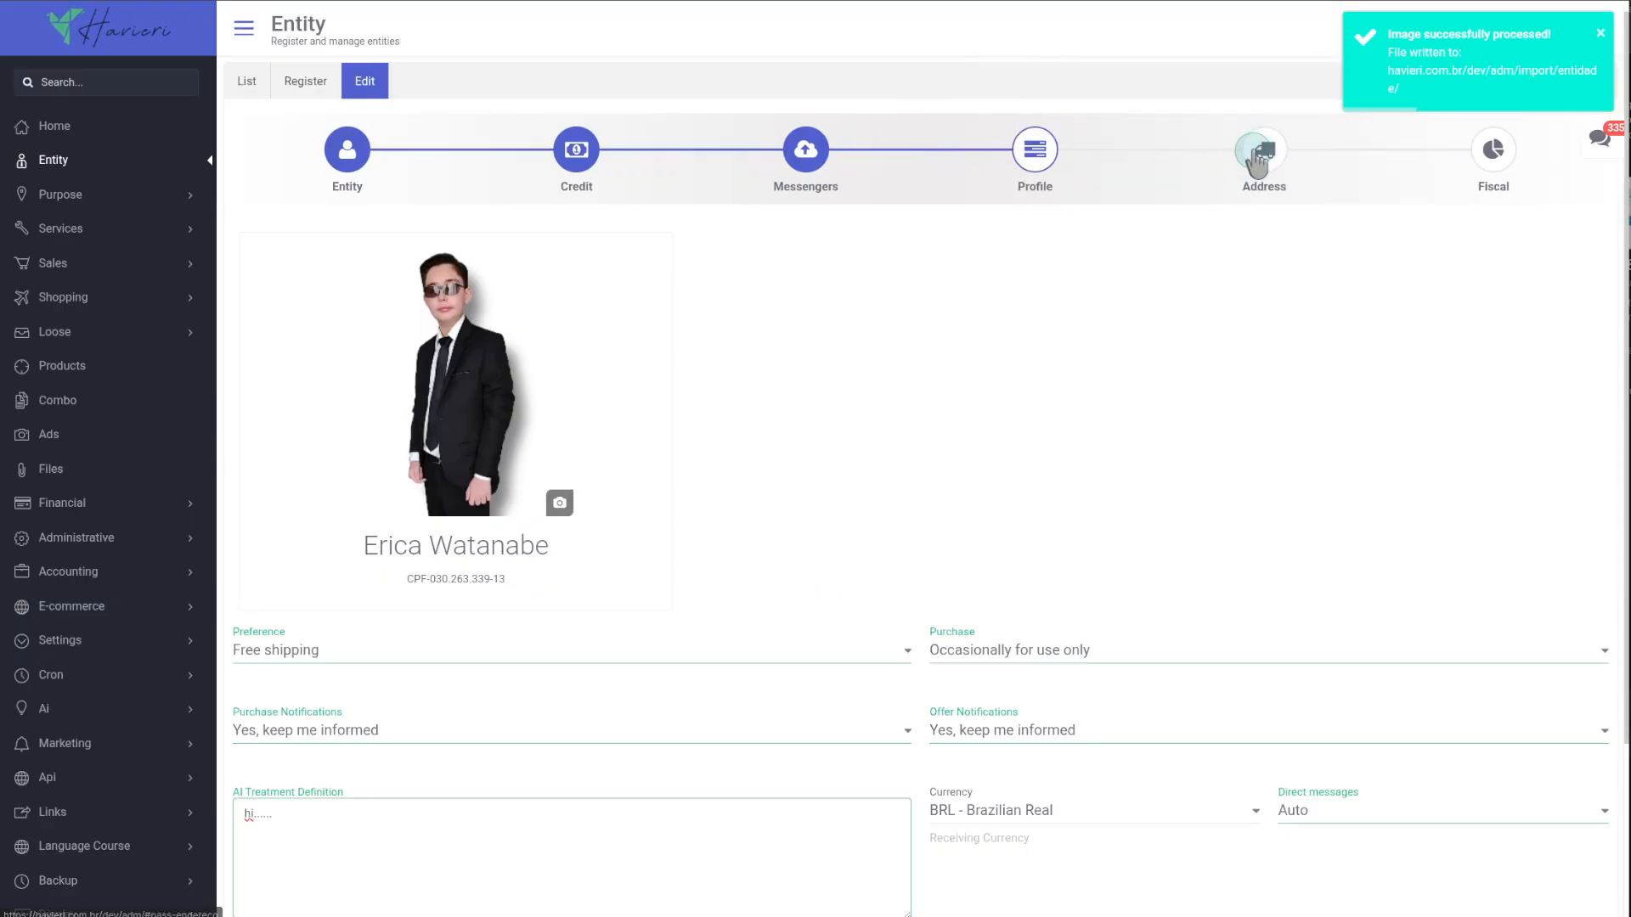
{"action": "scroll", "coordinate": [1248, 527], "scroll_direction": "down", "scroll_amount": 4}
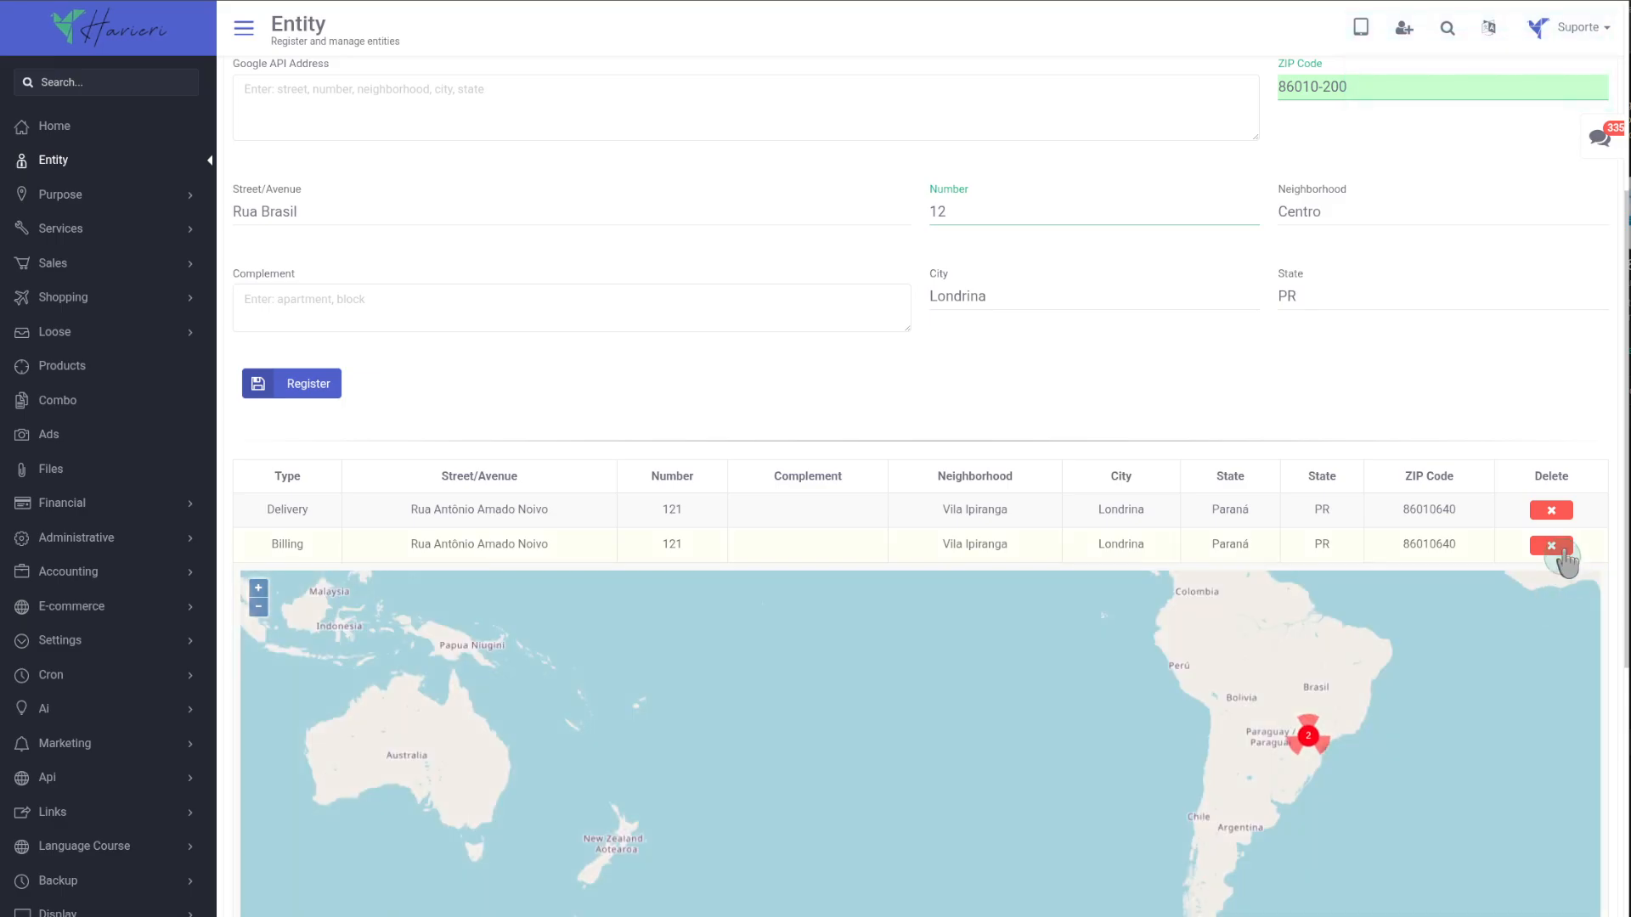
{"action": "left_click", "coordinate": [1551, 544]}
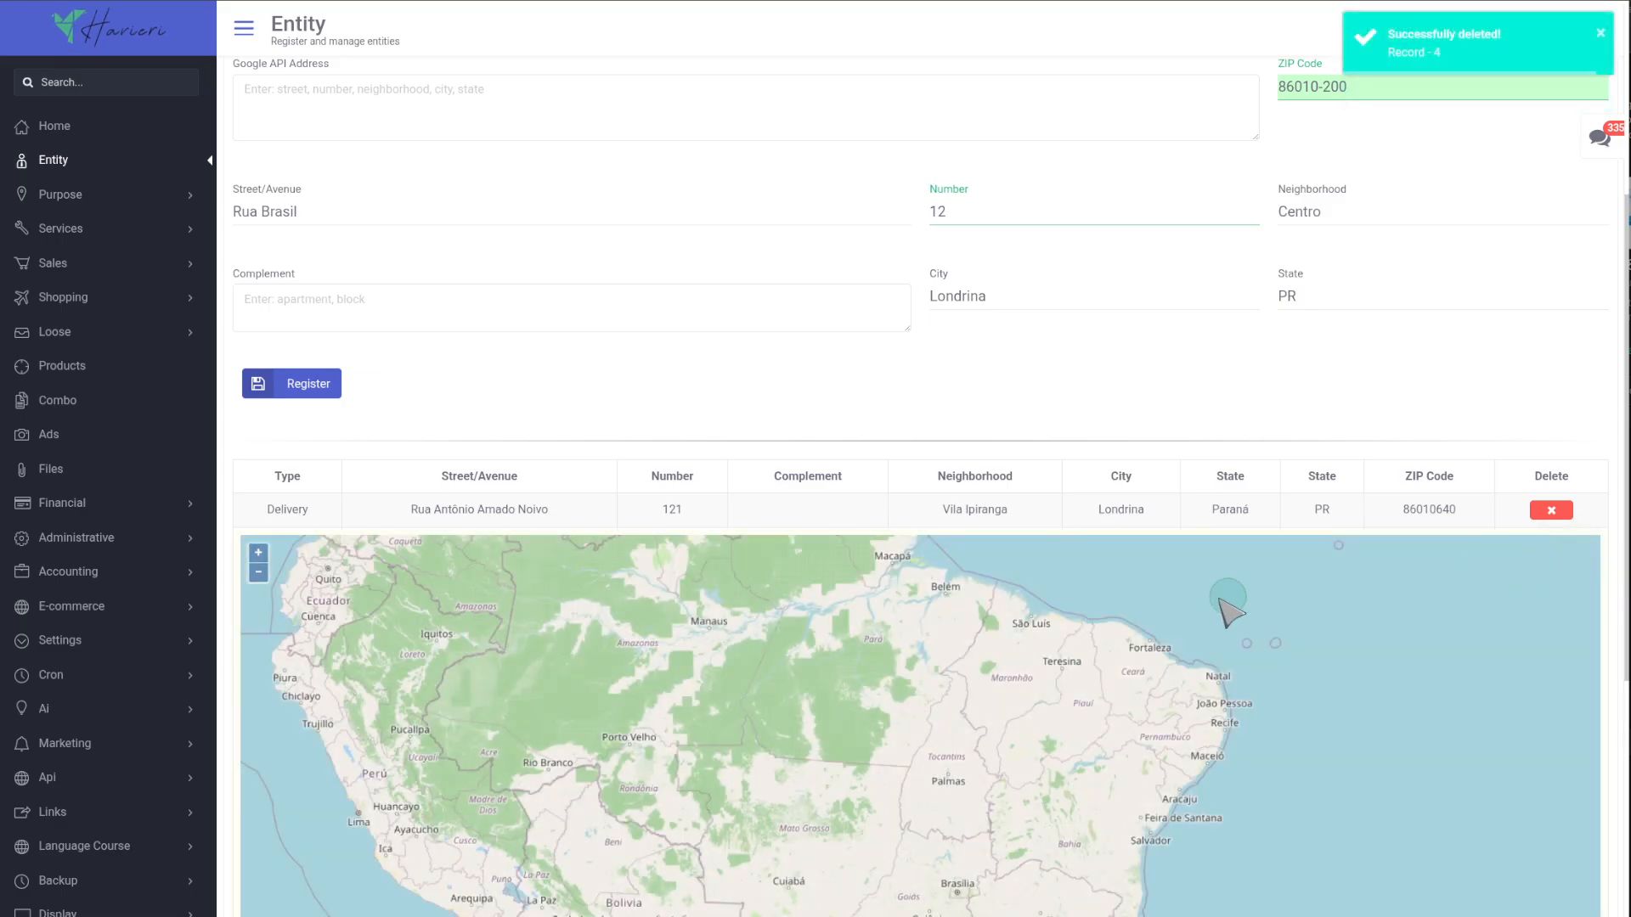
Open the Fiscal section to review the customer's configured fiscal data.
{"action": "scroll", "coordinate": [626, 499], "scroll_direction": "up", "scroll_amount": 2}
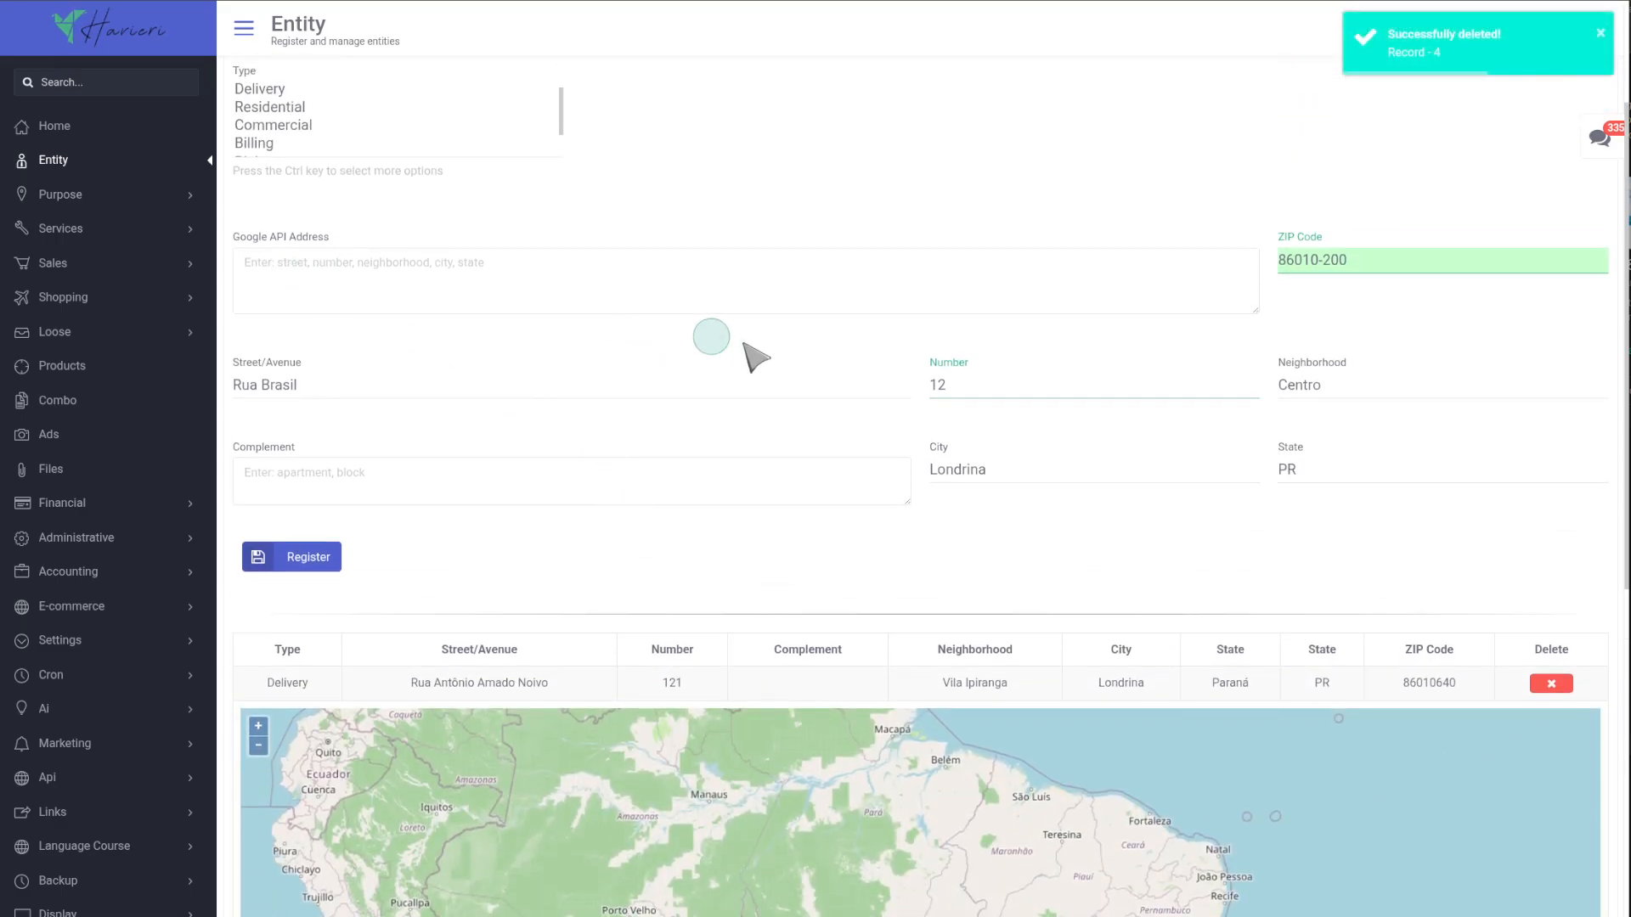
{"action": "scroll", "coordinate": [745, 344], "scroll_direction": "up", "scroll_amount": 2}
{"action": "left_click", "coordinate": [1492, 151]}
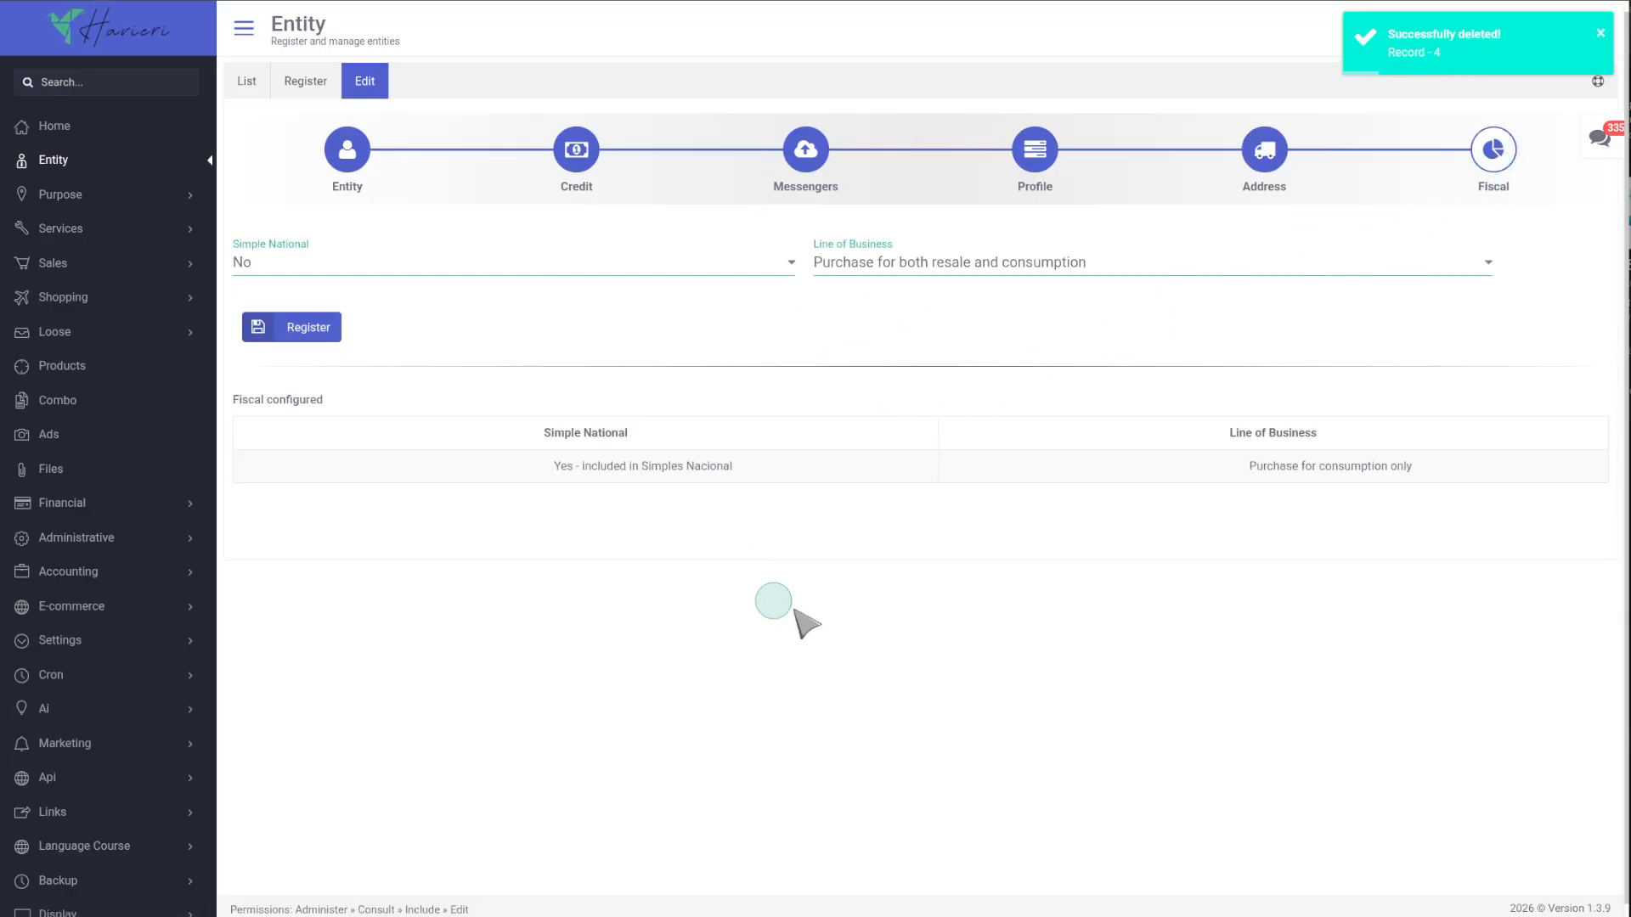
Return to the entity list and dismiss the browser's save-address prompt.
{"action": "left_click", "coordinate": [246, 81]}
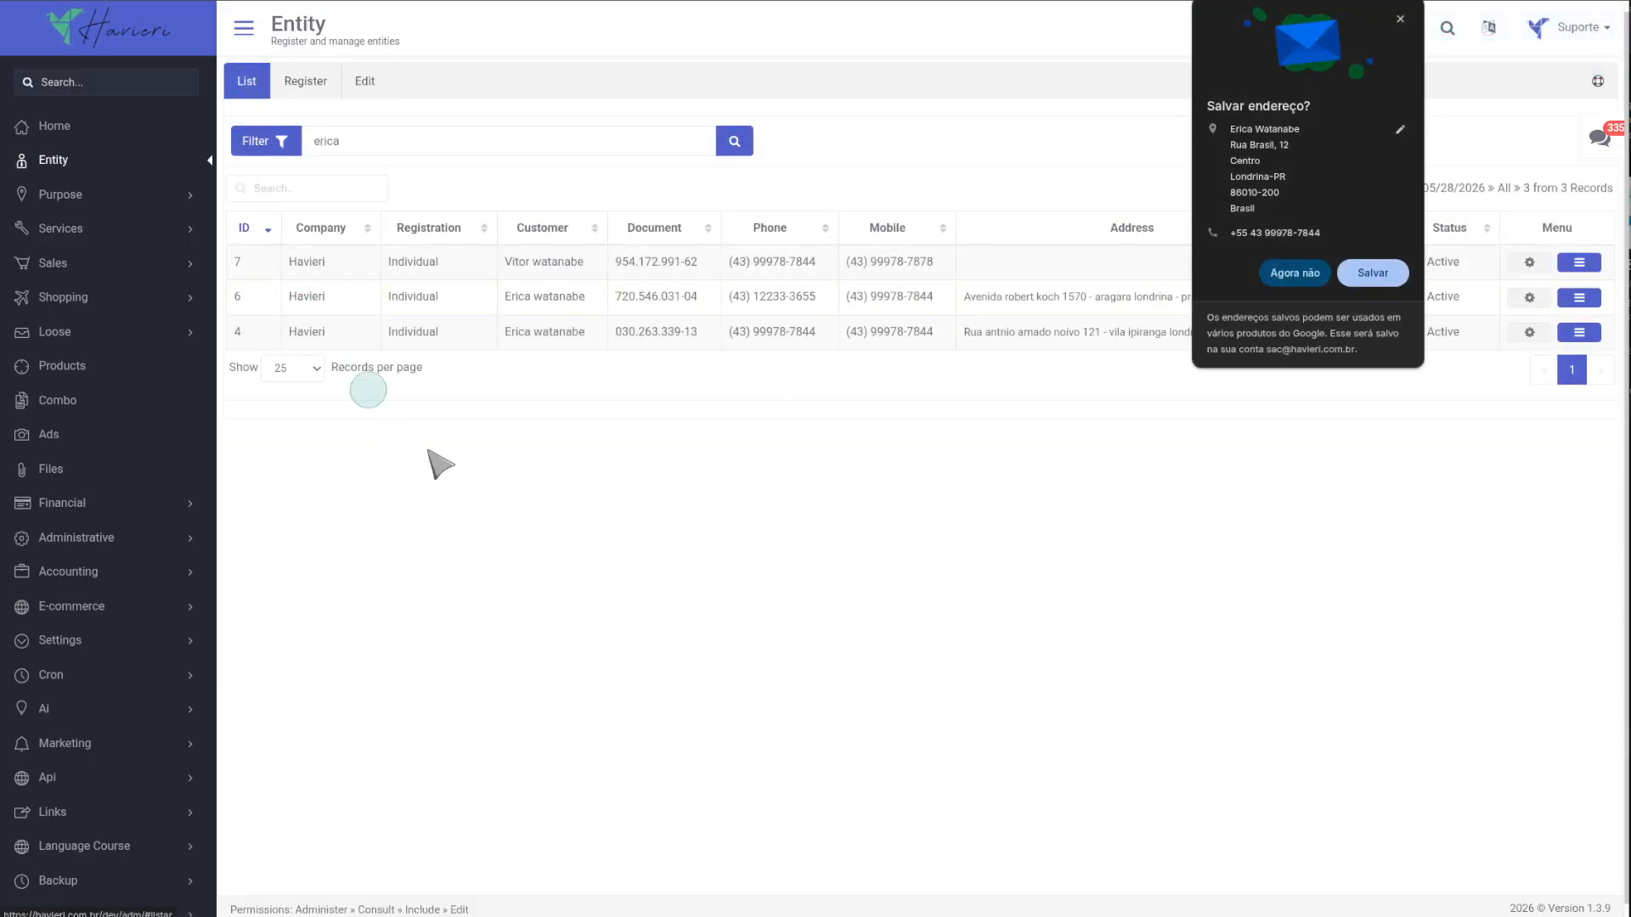
{"action": "left_click", "coordinate": [1311, 275]}
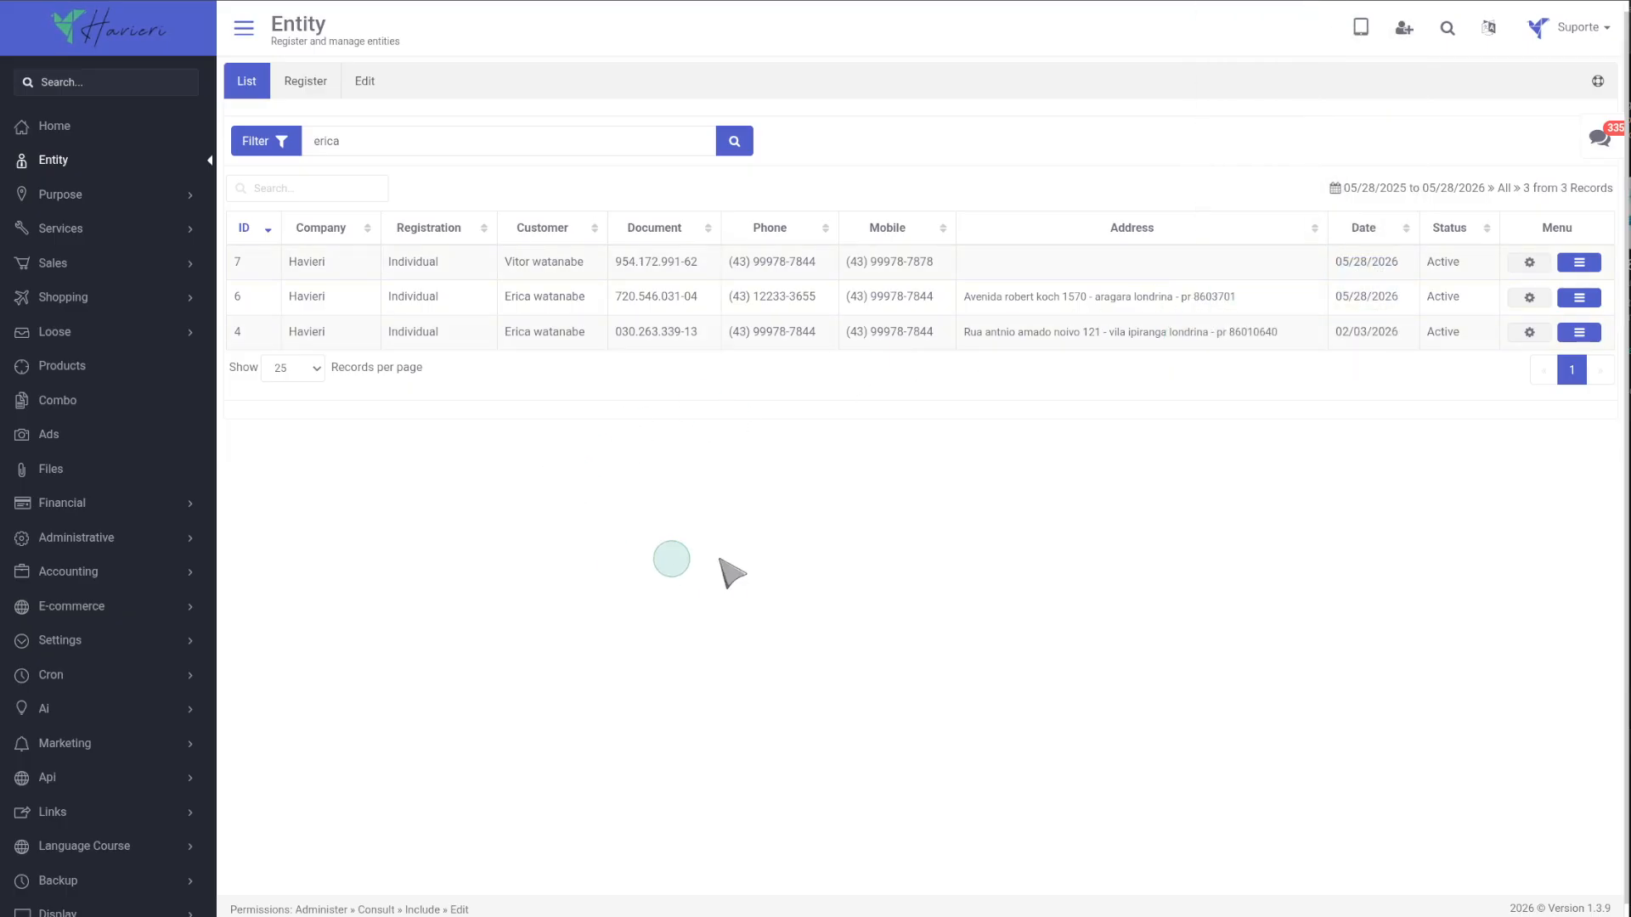
{"action": "left_click", "coordinate": [110, 20]}
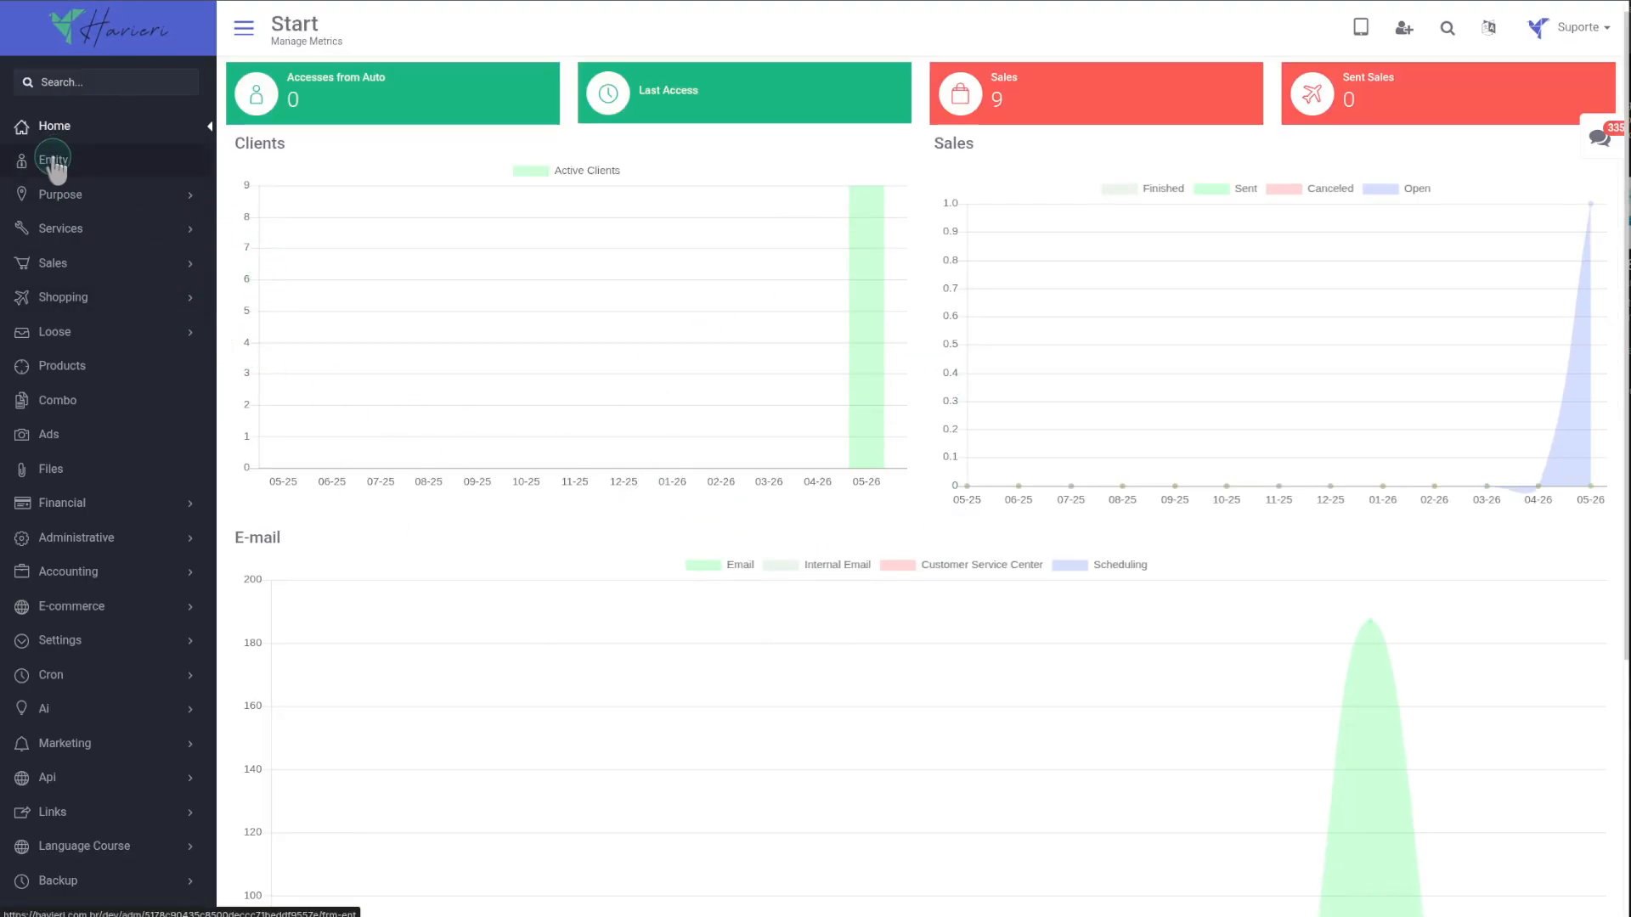
{"action": "left_click", "coordinate": [54, 161]}
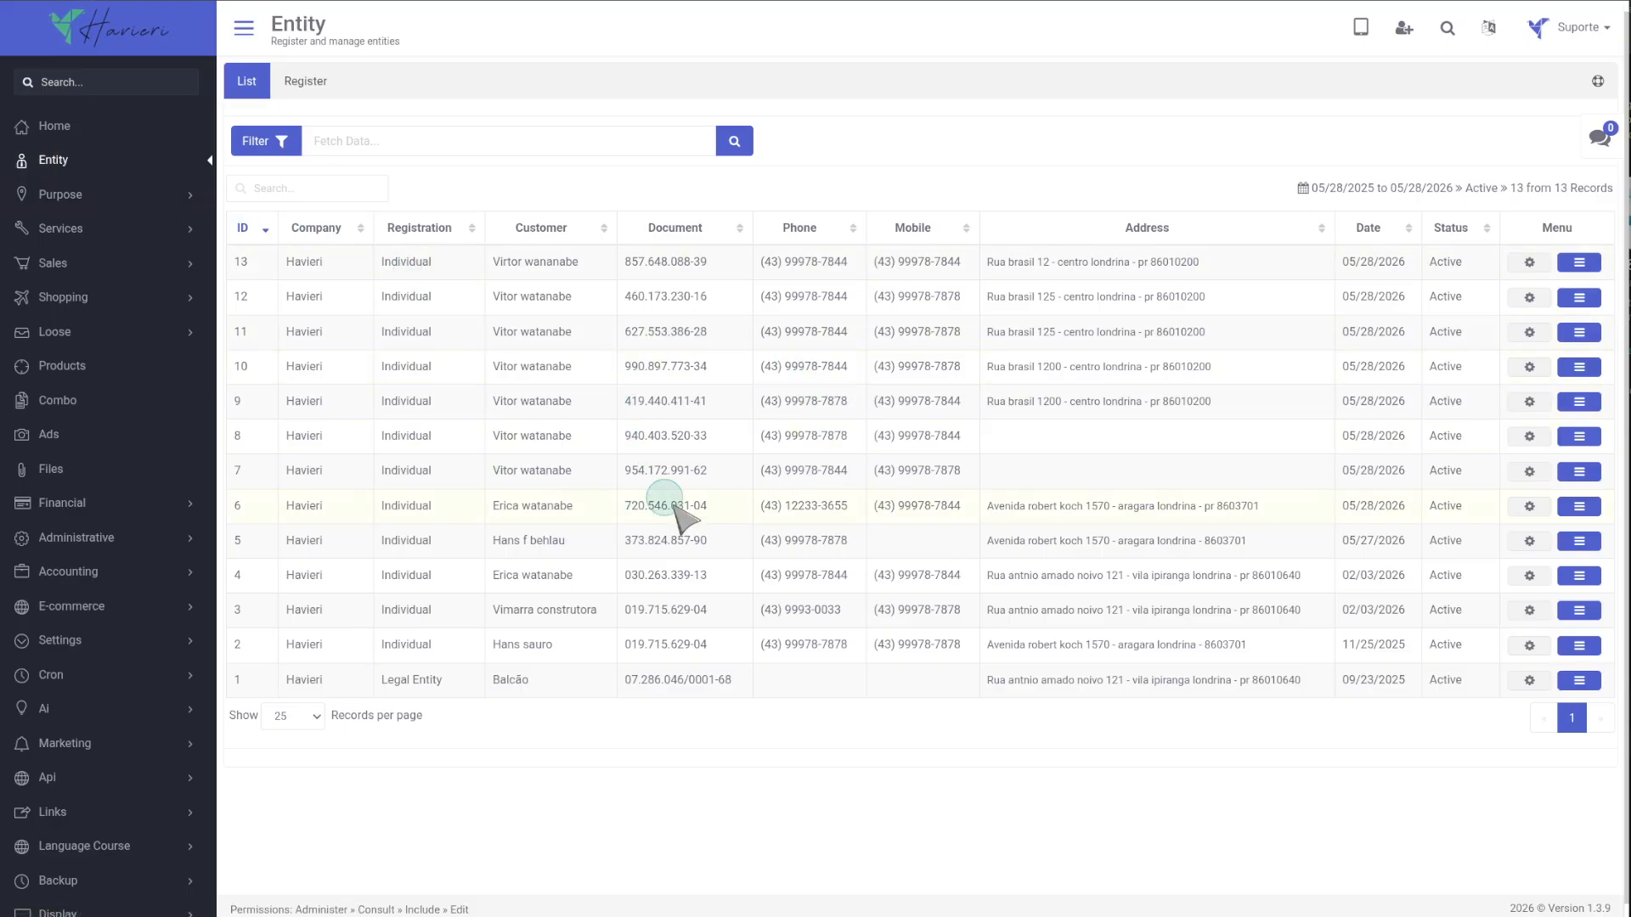
{"action": "left_click", "coordinate": [100, 23]}
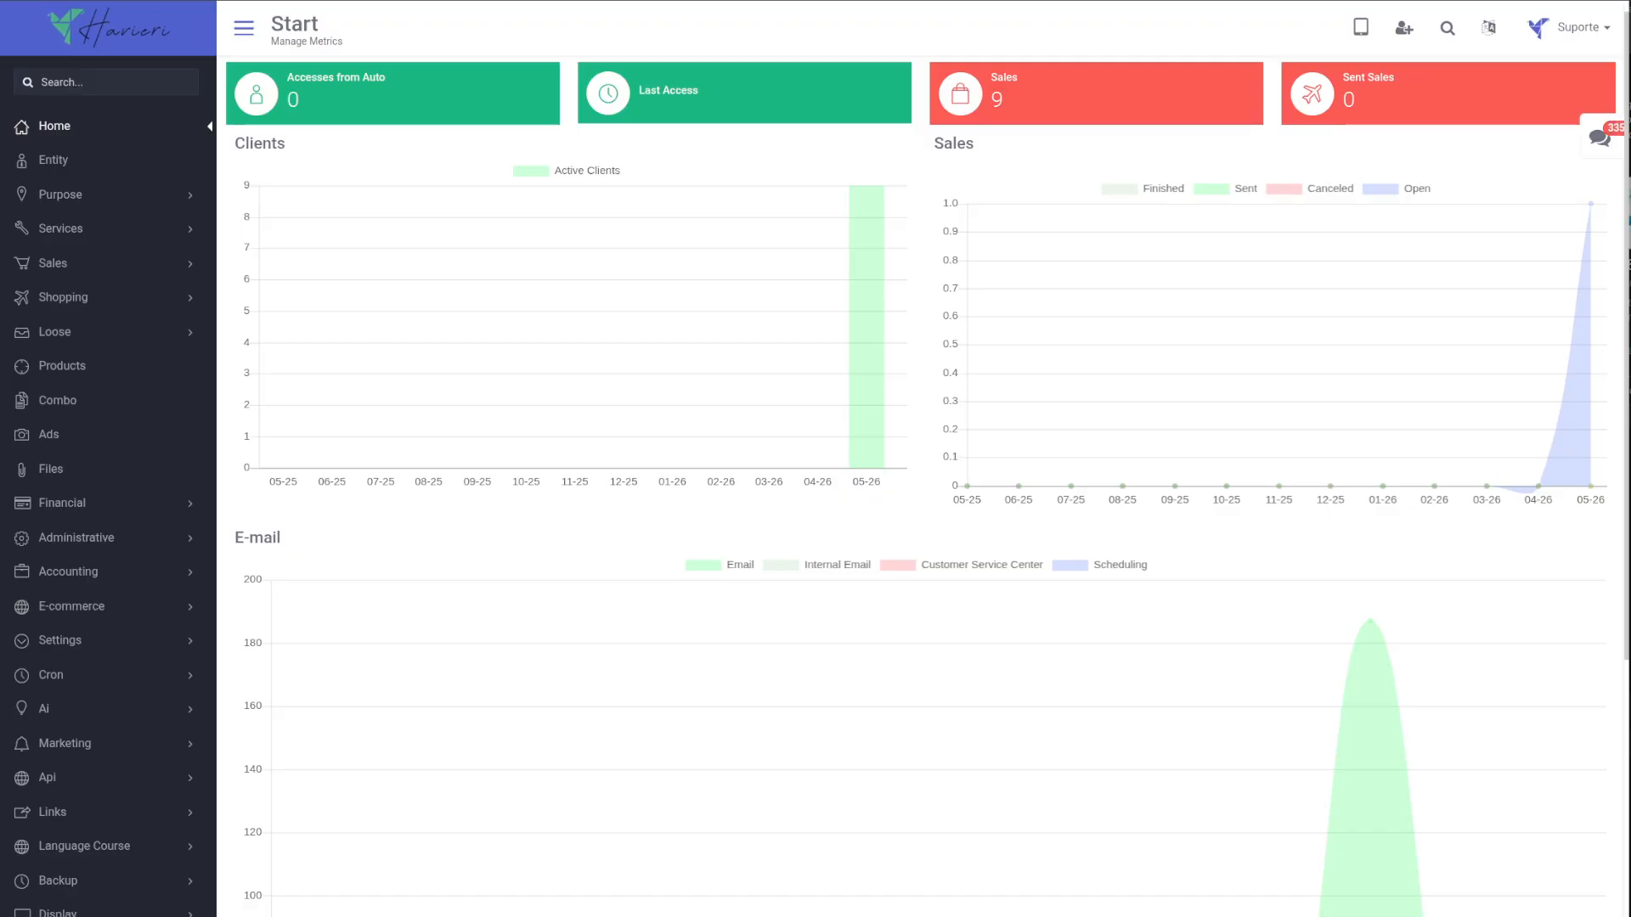